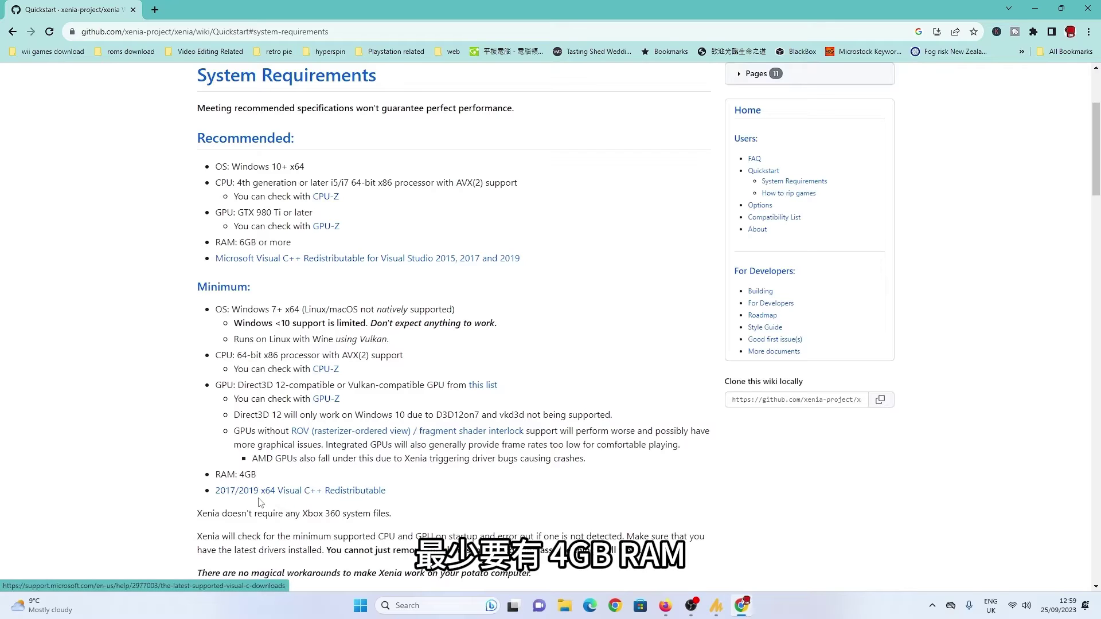
Download the Canary build of Xenia from the "Where do I download Xenia?" section of the Quickstart wiki
scroll(412, 537, "down", 1)
scroll(412, 538, "down", 2)
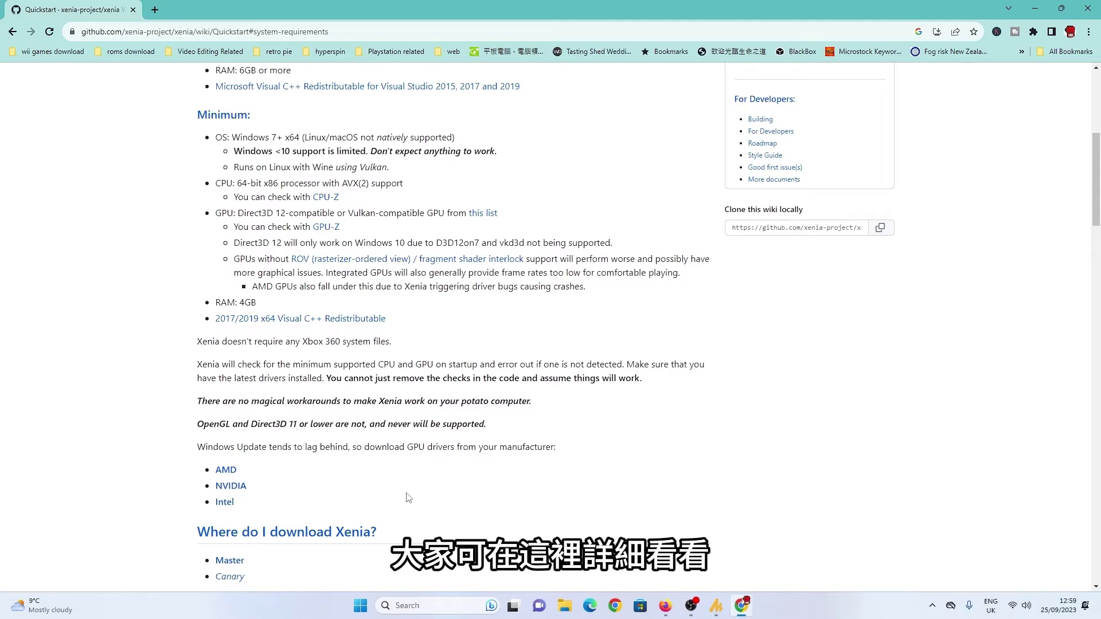
scroll(409, 495, "down", 5)
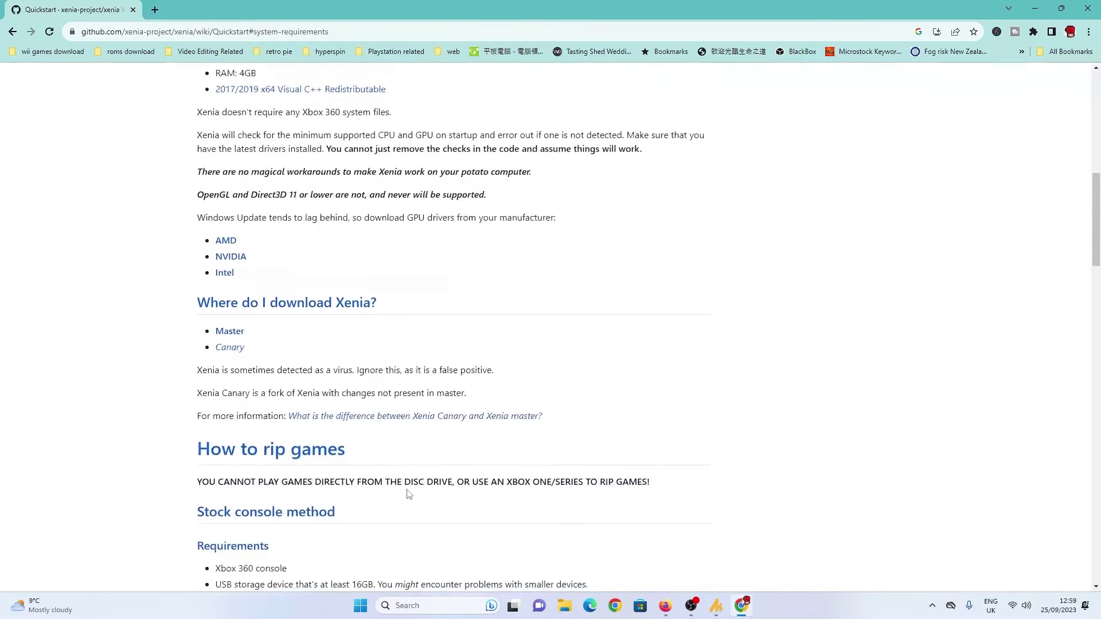
scroll(408, 494, "up", 2)
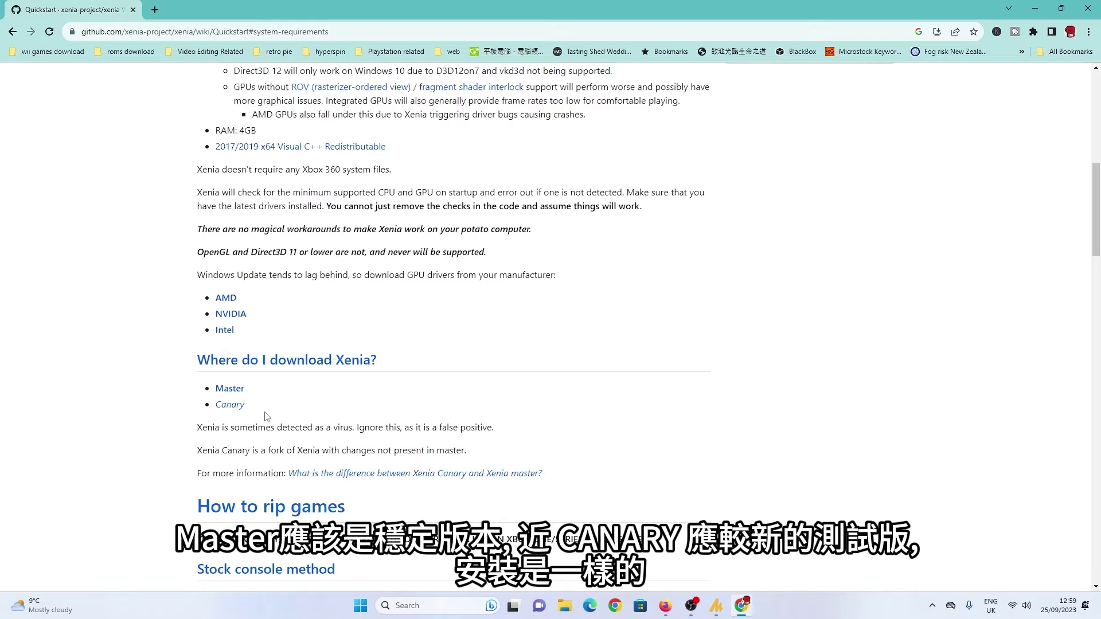
left_click_drag(257, 410, 216, 406)
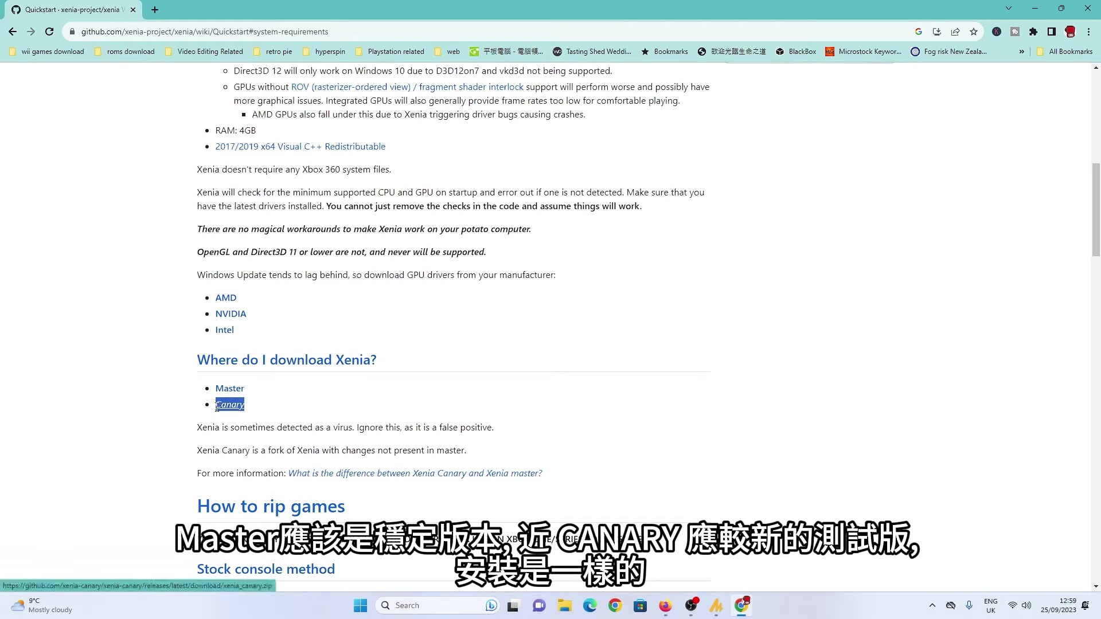
left_click(350, 409)
left_click(230, 389)
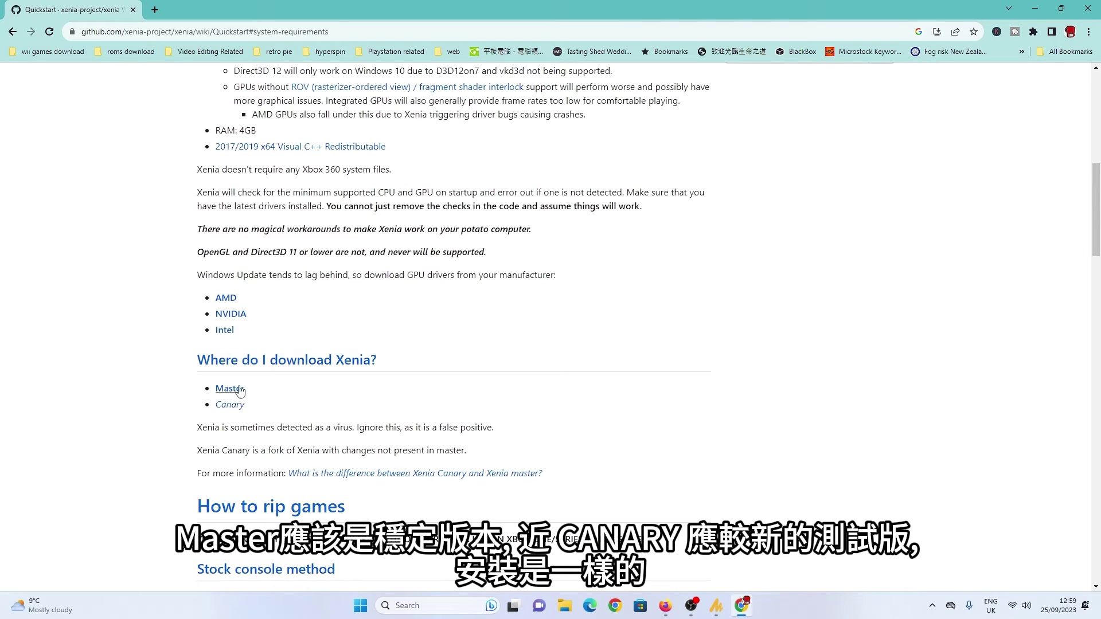
scroll(230, 378, "down", 1)
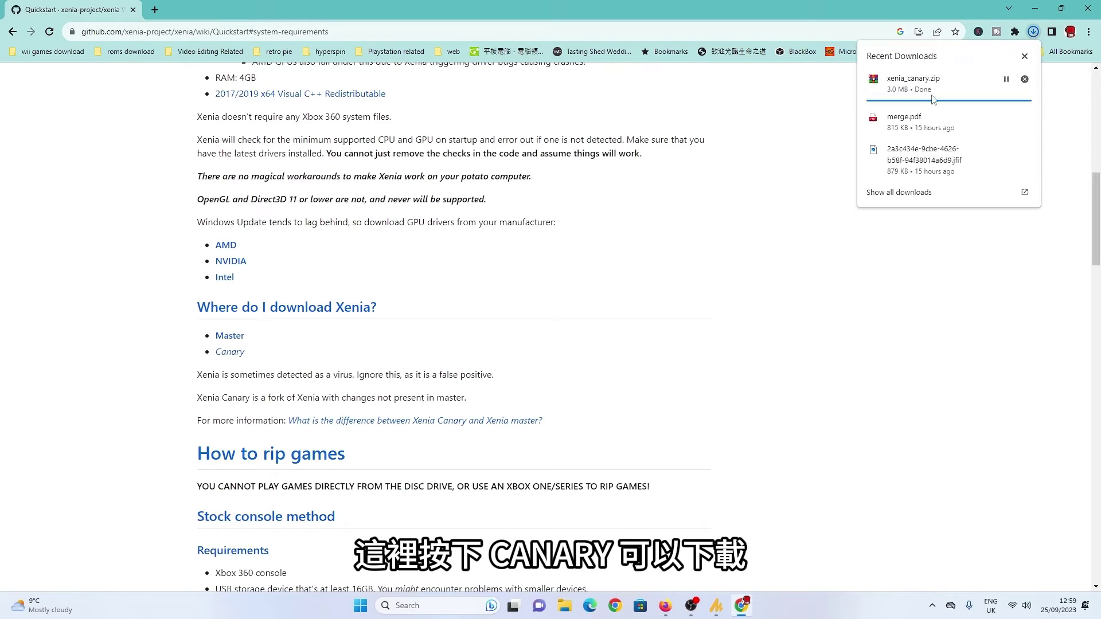
Return to the xenia.jp download page and download the master build for Windows
left_click(12, 31)
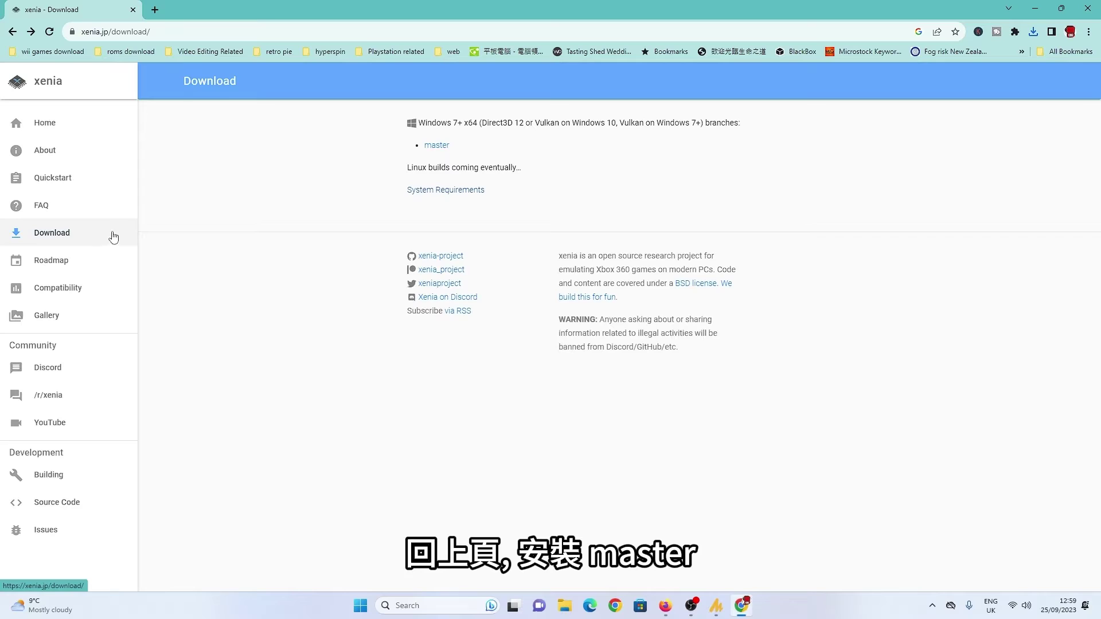
left_click(433, 150)
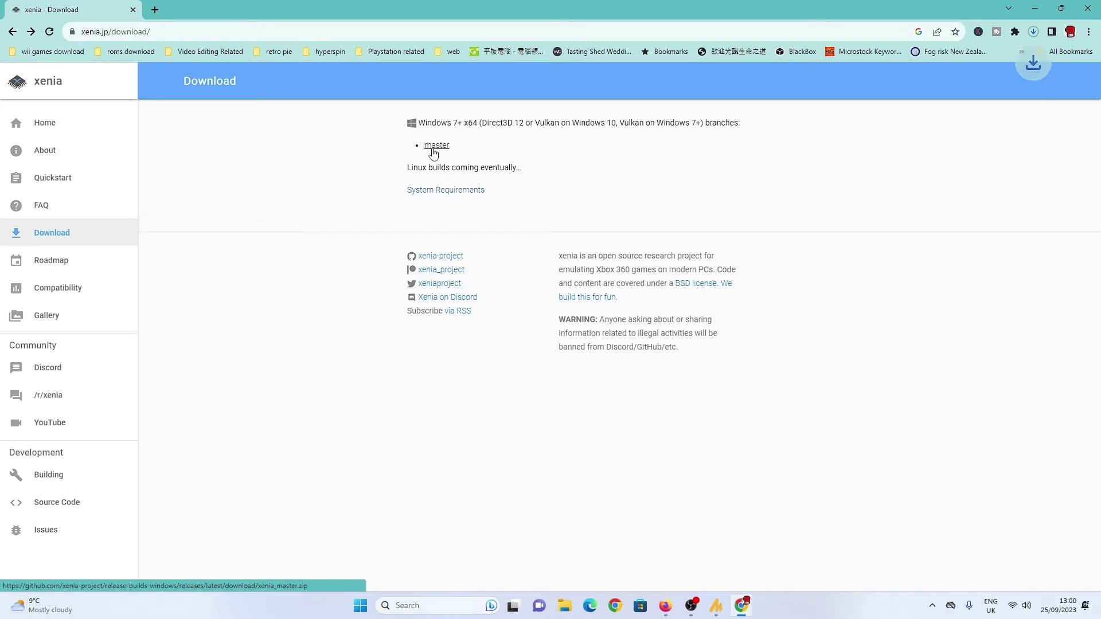
Browse the open issues on Xenia's game compatibility page, checking the games' state labels, and return to the download page
left_click(74, 294)
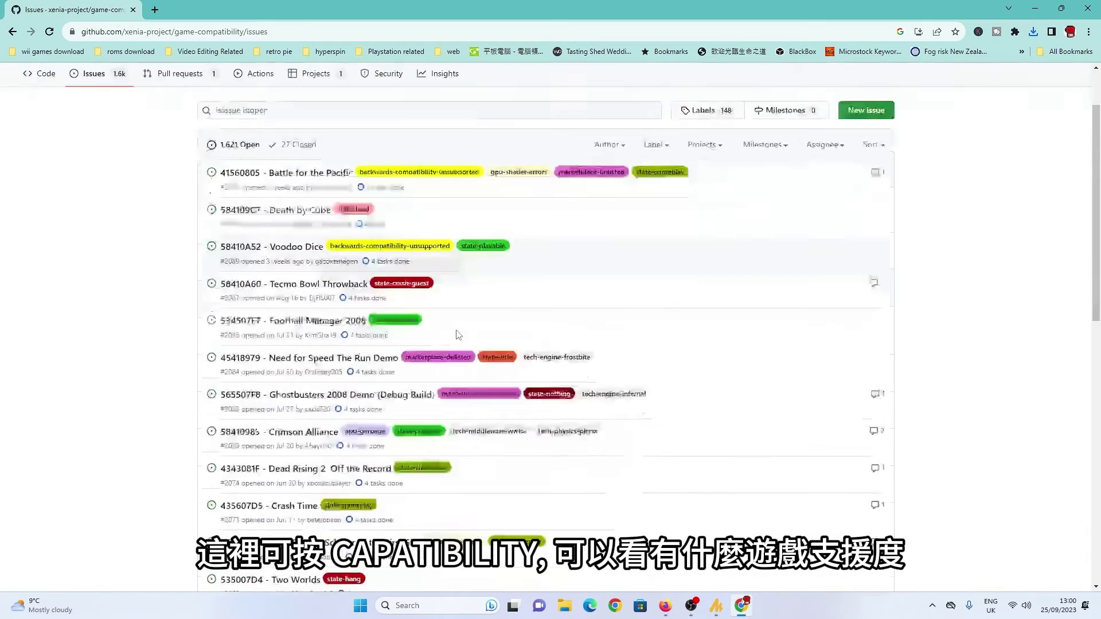
scroll(466, 320, "down", 3)
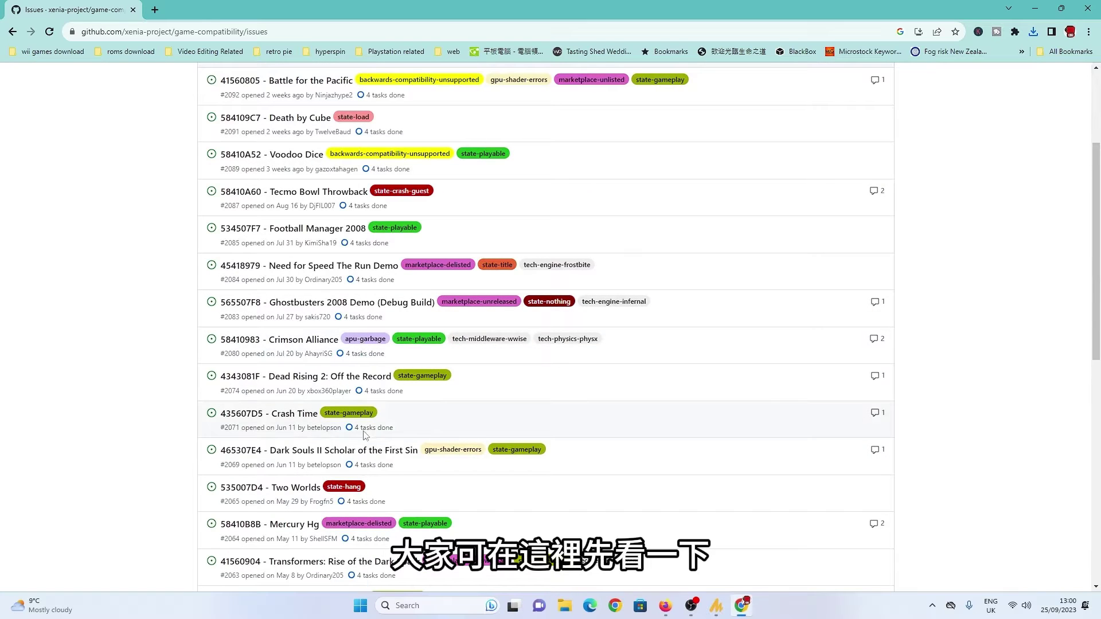
scroll(356, 381, "down", 2)
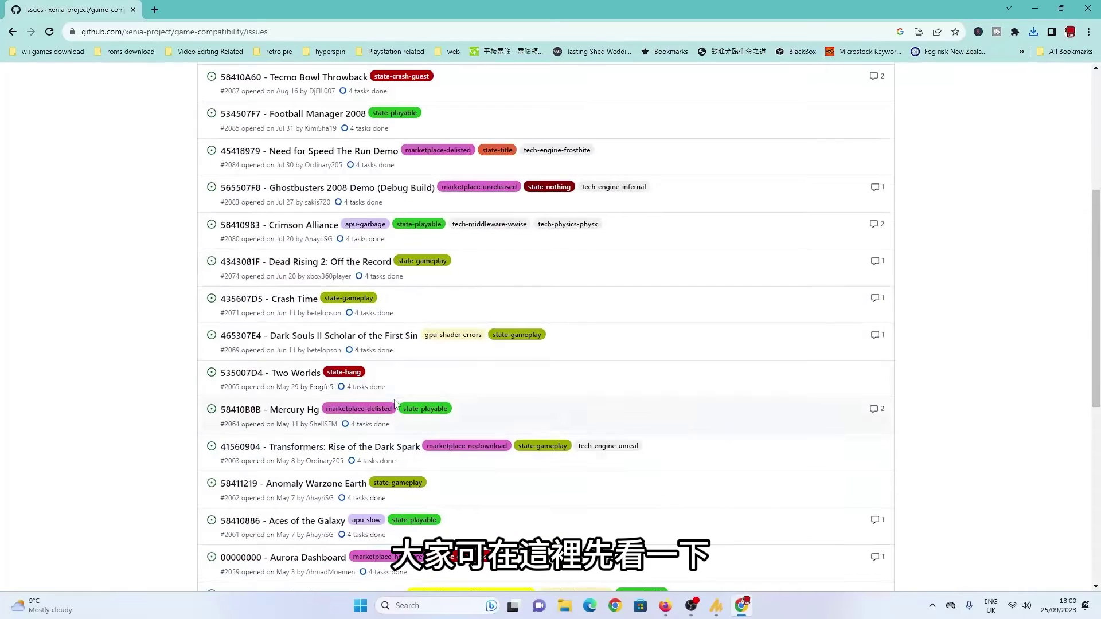
scroll(433, 313, "up", 1)
scroll(433, 313, "up", 5)
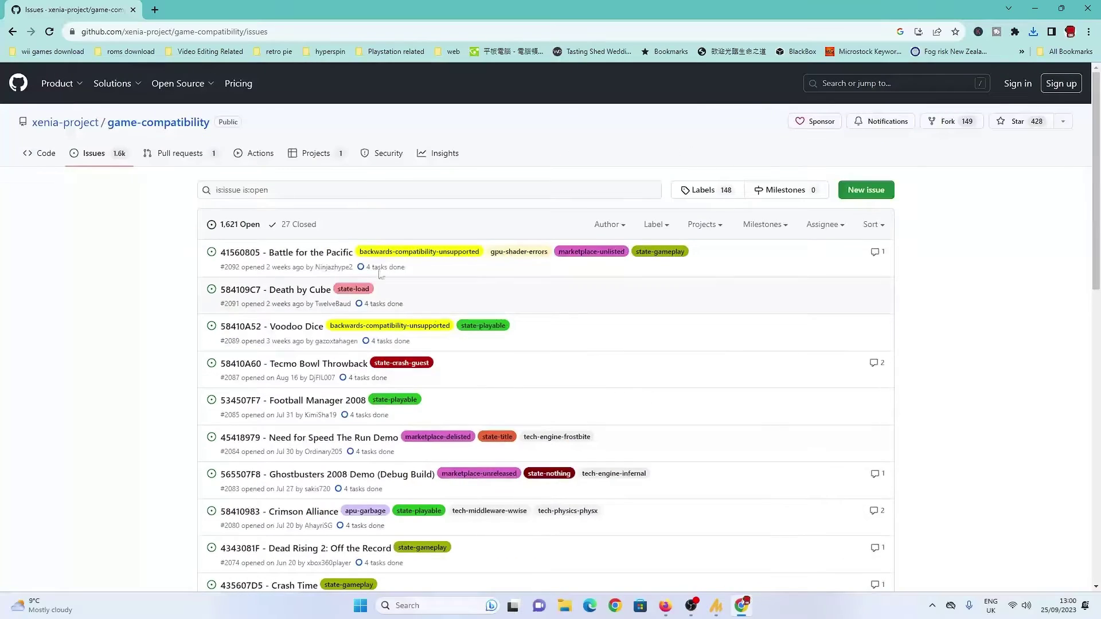
left_click(13, 32)
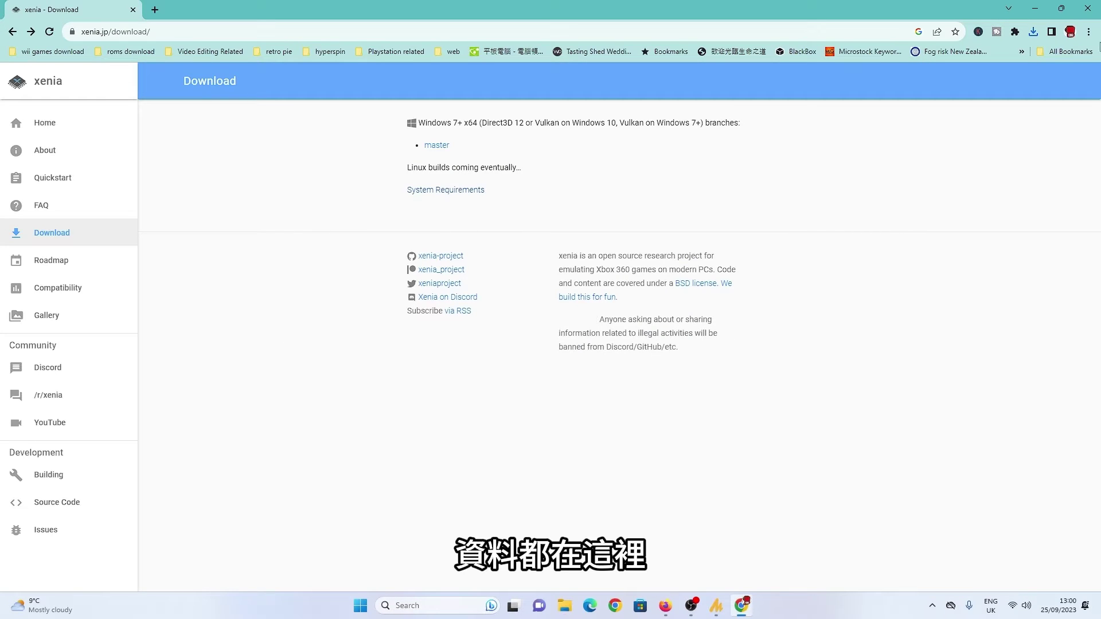
Leave the browser and extract xenia_master.zip into a xenia_master folder on the desktop
left_click(1035, 35)
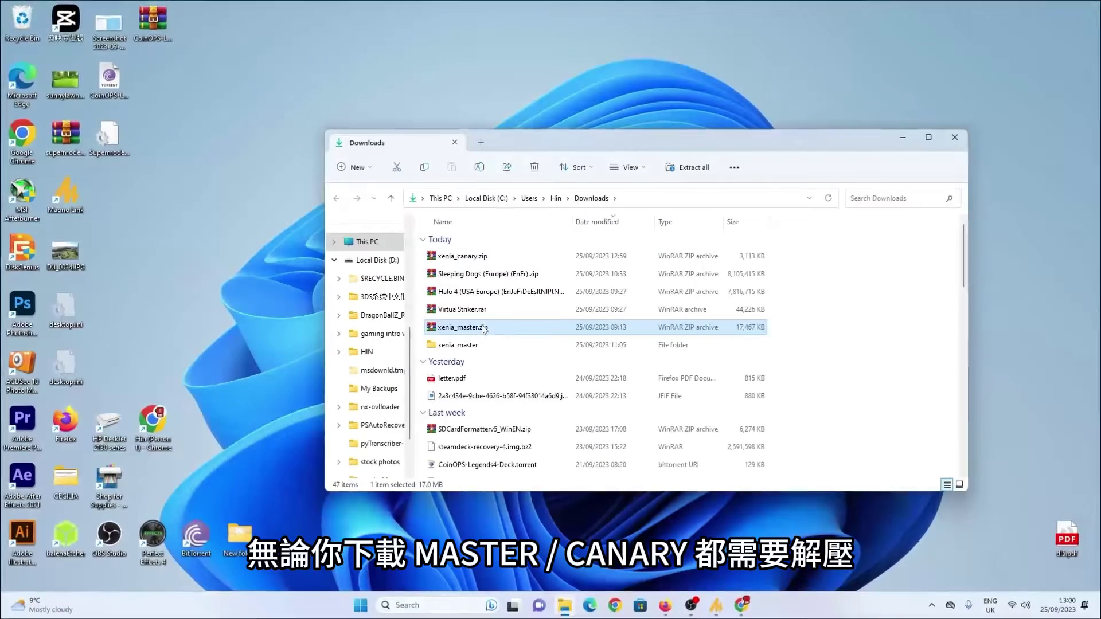
key("Up")
key("Up")
key("Up")
key("Up")
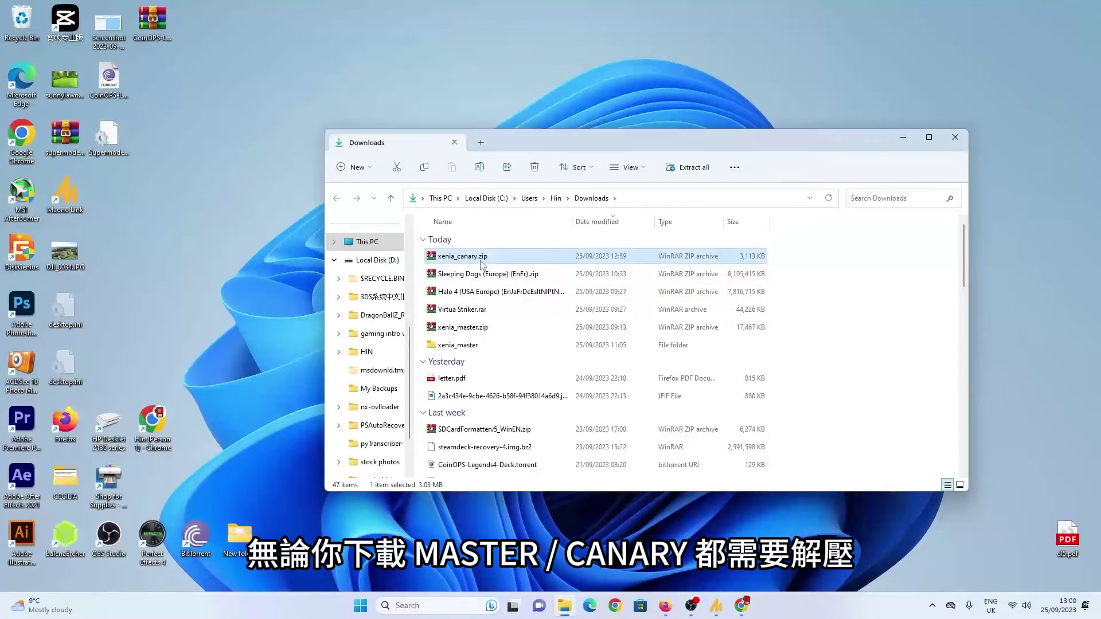
double_click(475, 328)
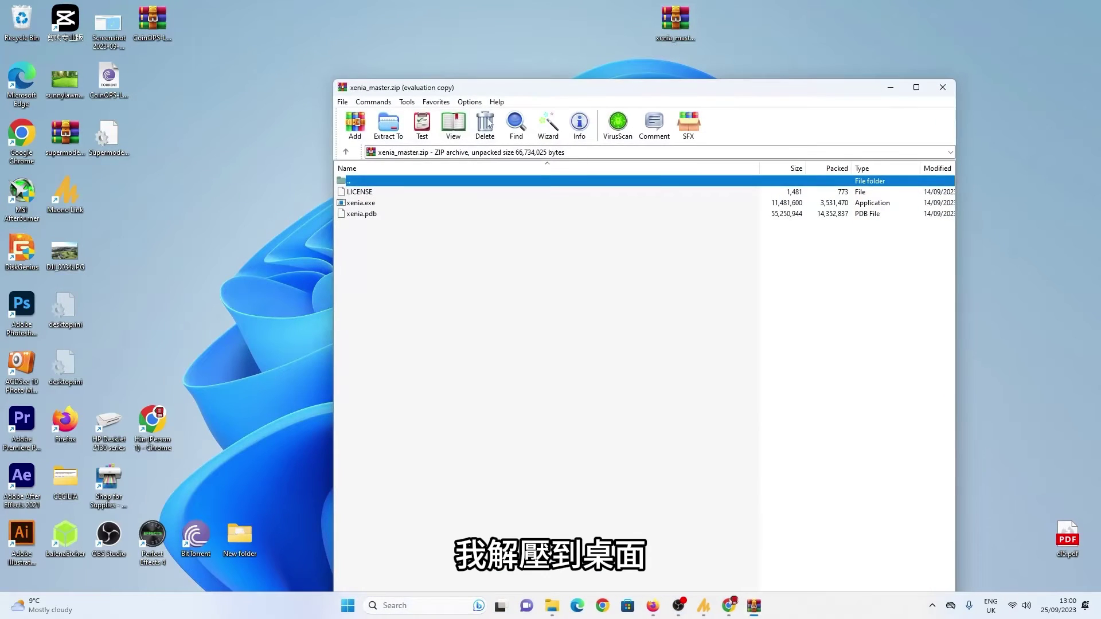
left_click(388, 124)
left_click(705, 379)
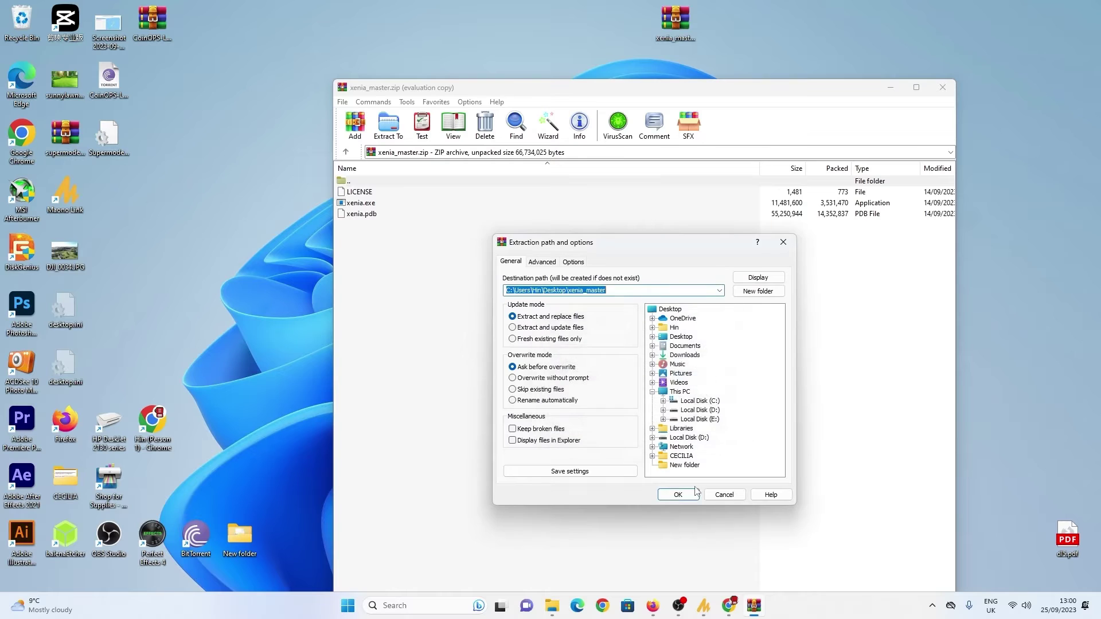
left_click(678, 495)
left_click(943, 87)
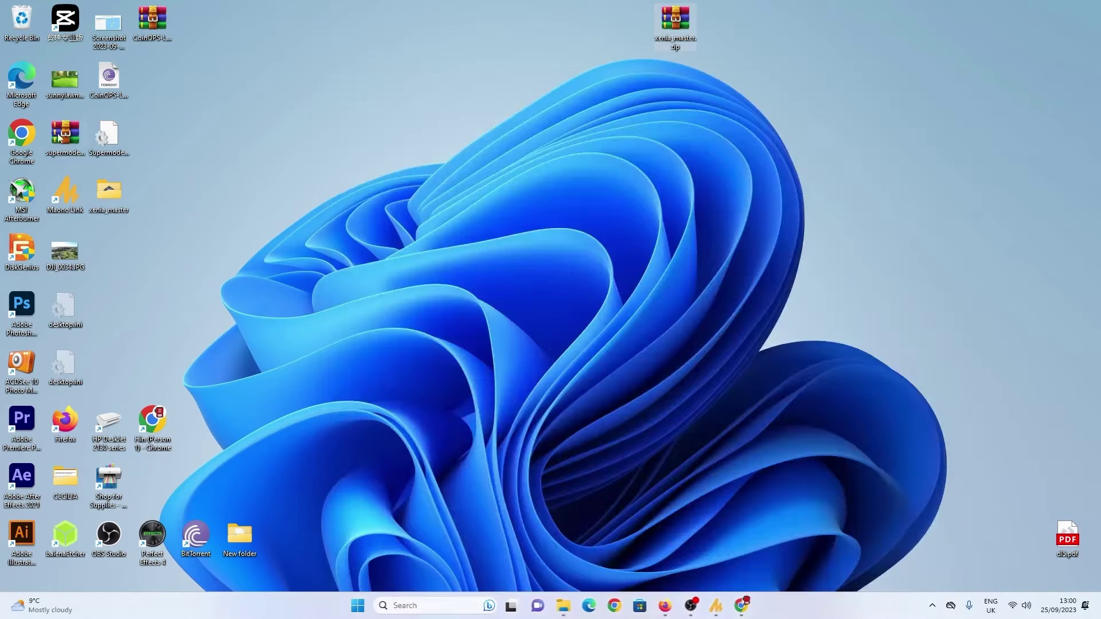
Place the xenia_master folder beside its zip archive on the desktop and open the folder
left_click_drag(100, 192, 754, 23)
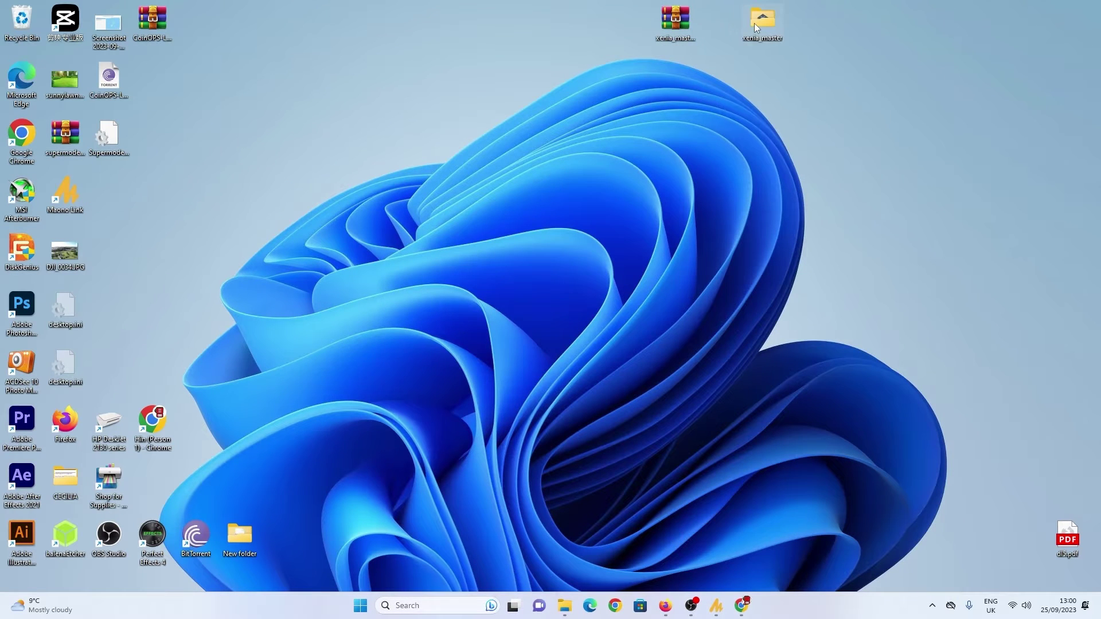
double_click(754, 23)
left_click_drag(636, 154, 579, 154)
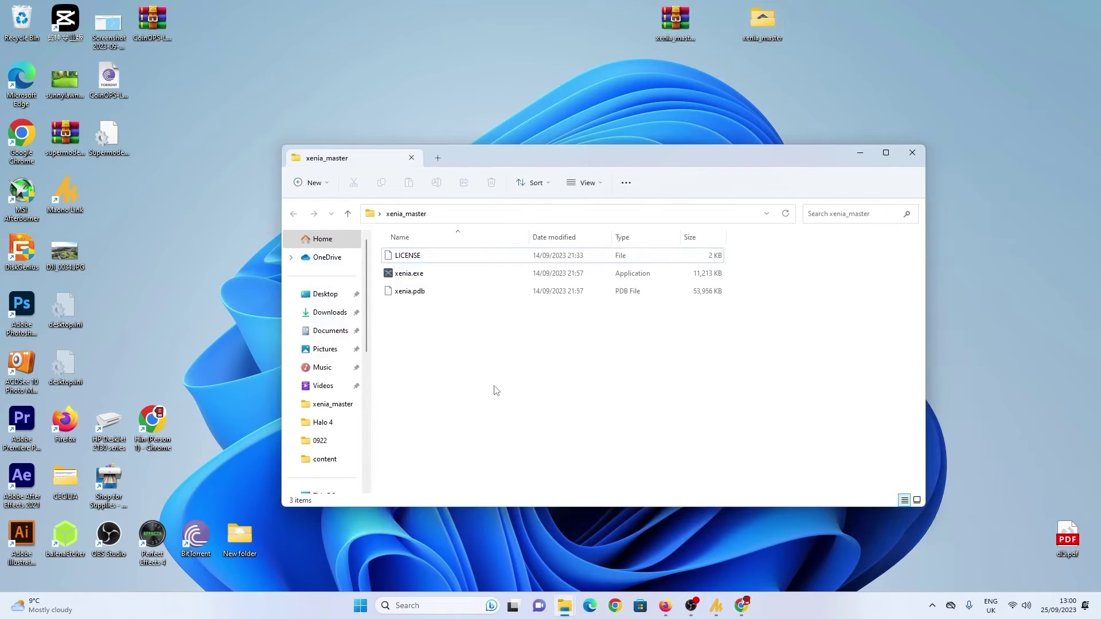
Create a new folder named portable.txt inside the xenia_master folder
right_click(445, 329)
left_click(410, 332)
left_click(315, 182)
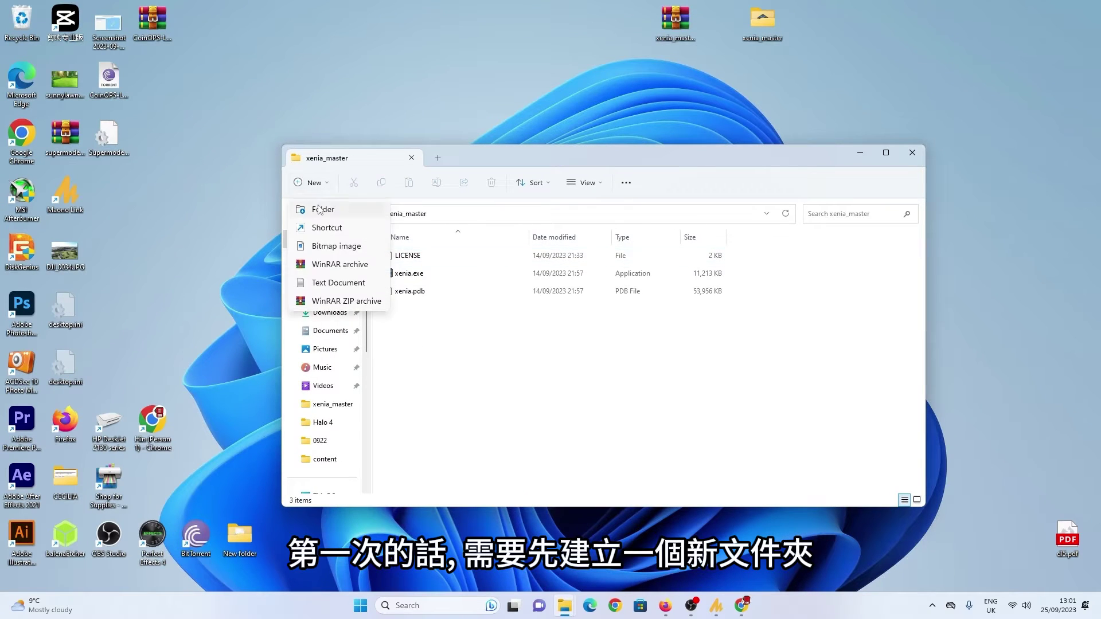
left_click(315, 210)
type("port")
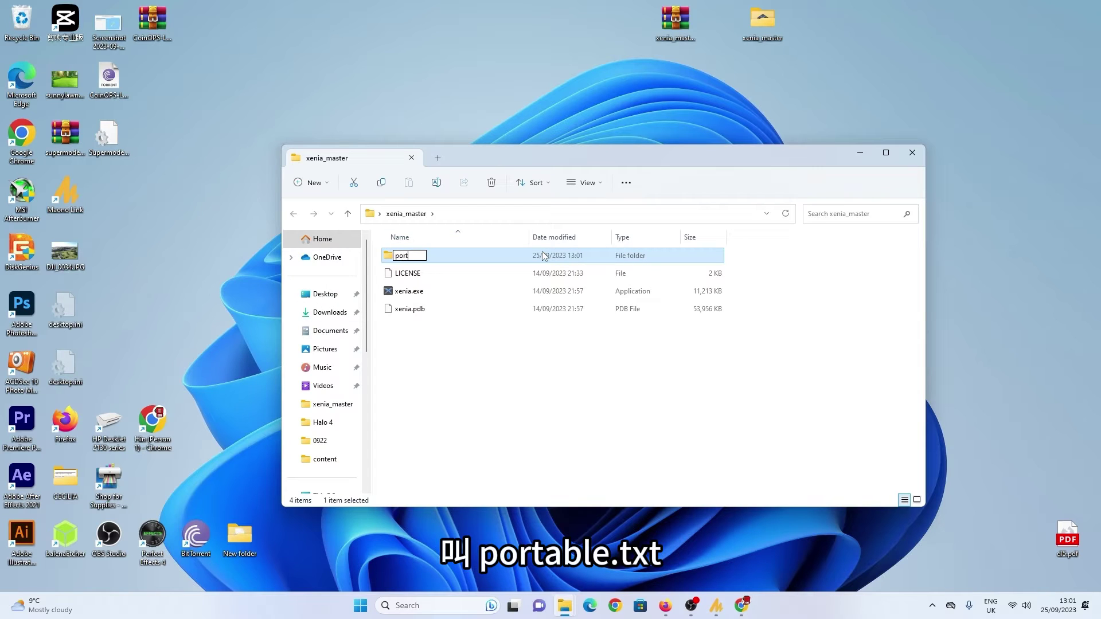
type("able.txt")
left_click(578, 363)
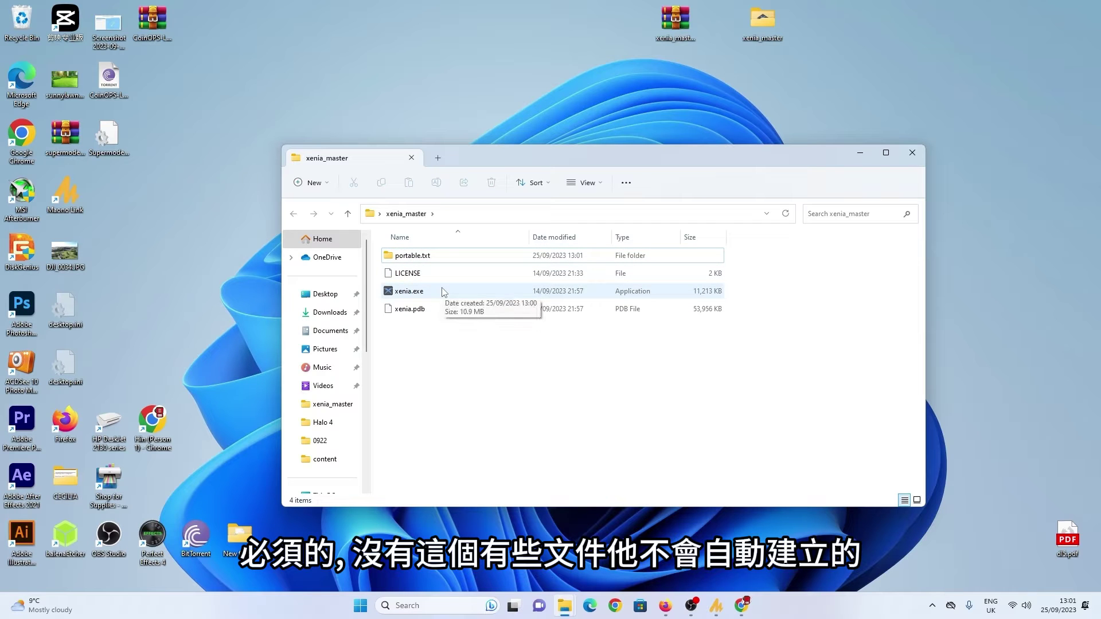
Run xenia.exe once, return to the xenia_master folder and open xenia.config.toml in Notepad
double_click(442, 296)
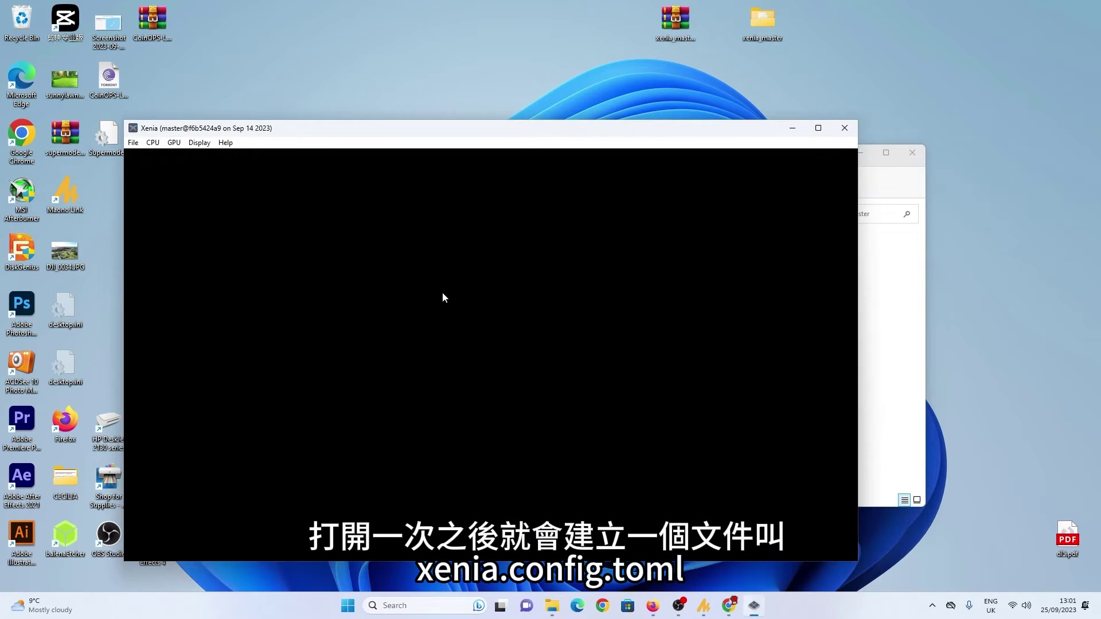
left_click(913, 300)
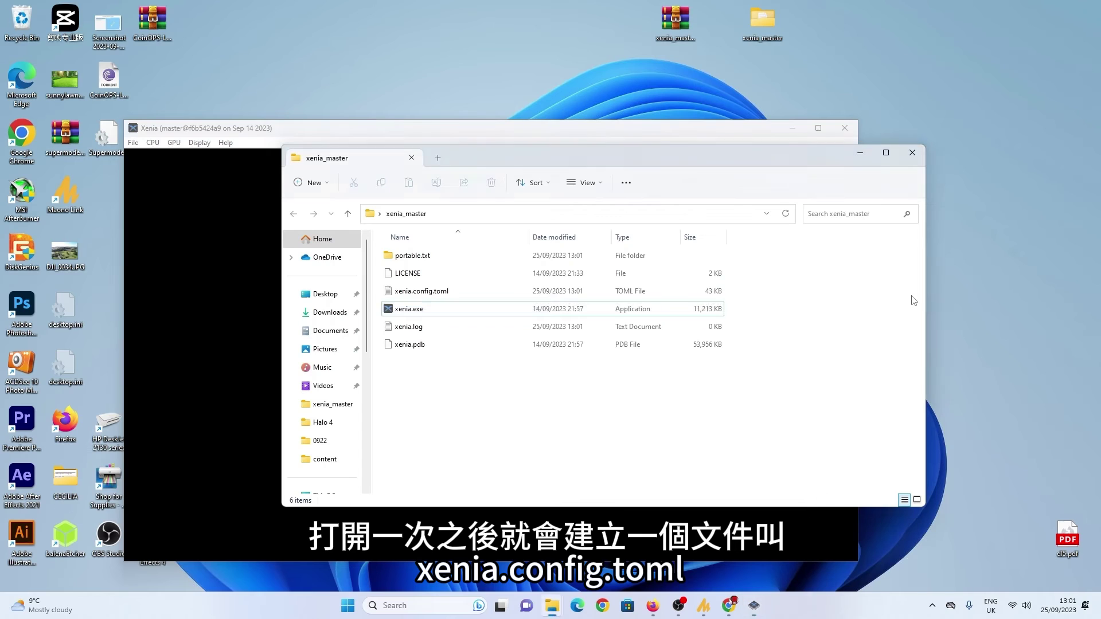
left_click(426, 293)
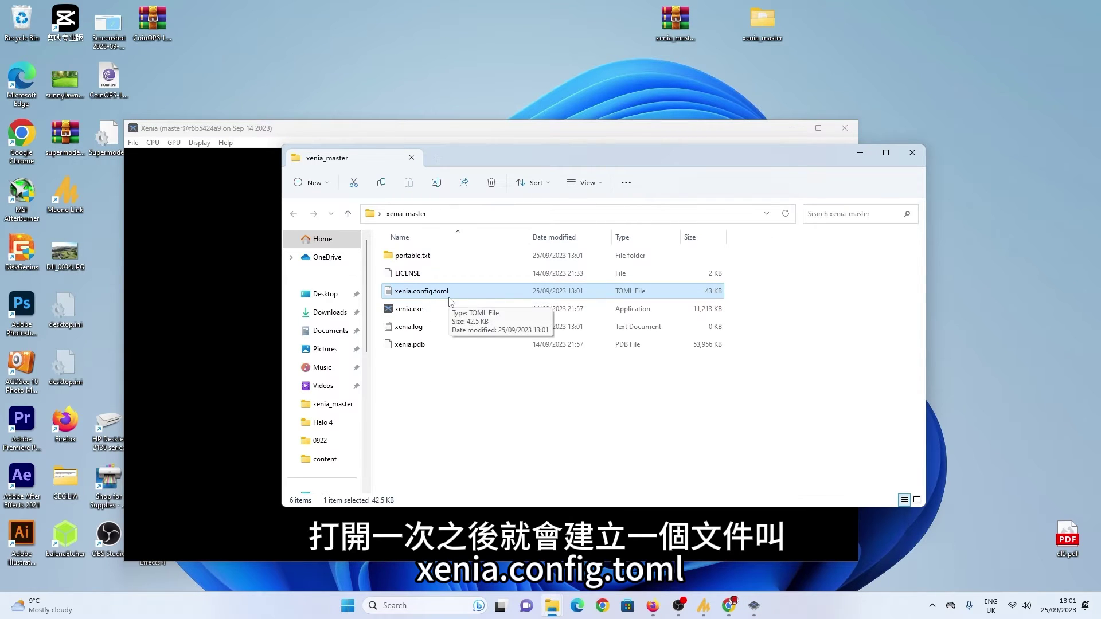
right_click(450, 300)
mouse_move(508, 351)
left_click(661, 357)
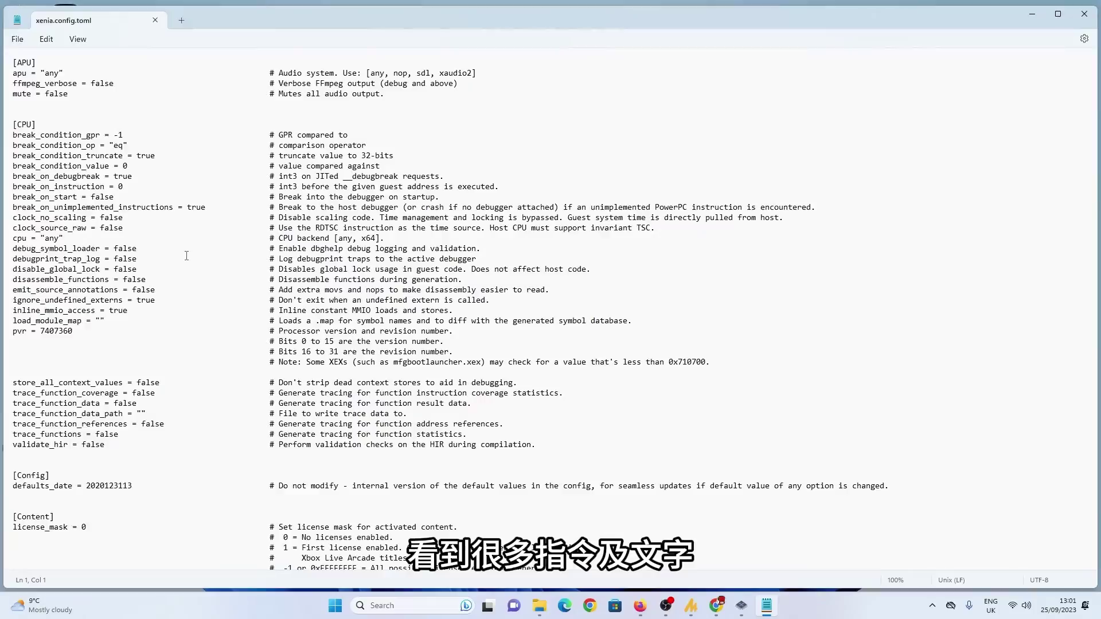
Examine the settings in xenia.config.toml, focusing on the true and false values in the D3D12 section
scroll(186, 255, "down", 20)
scroll(186, 255, "down", 20)
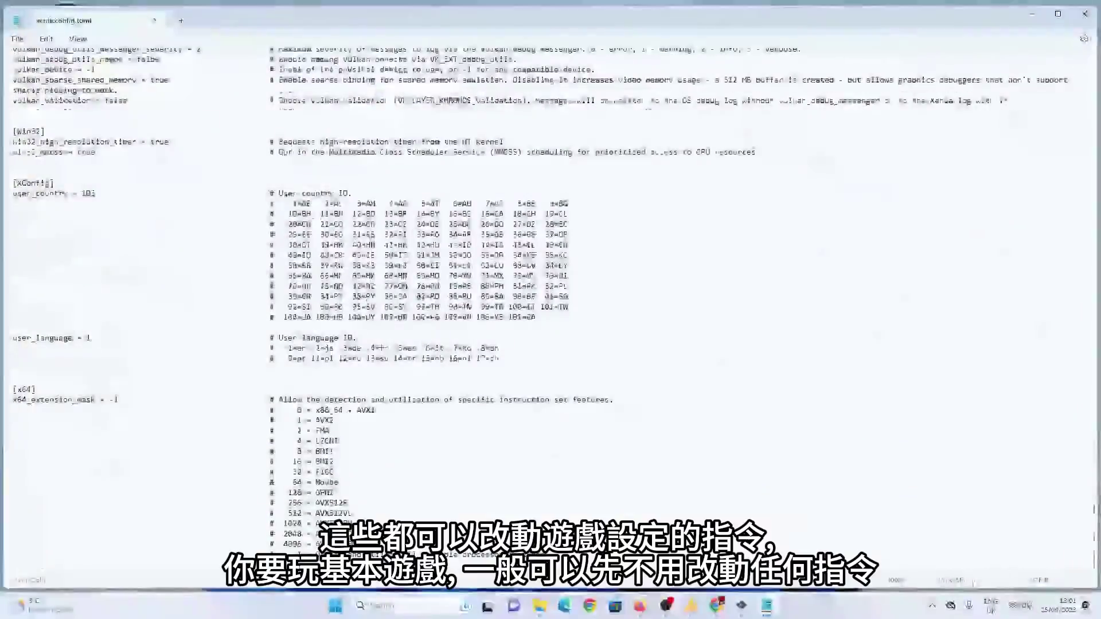
scroll(186, 255, "up", 15)
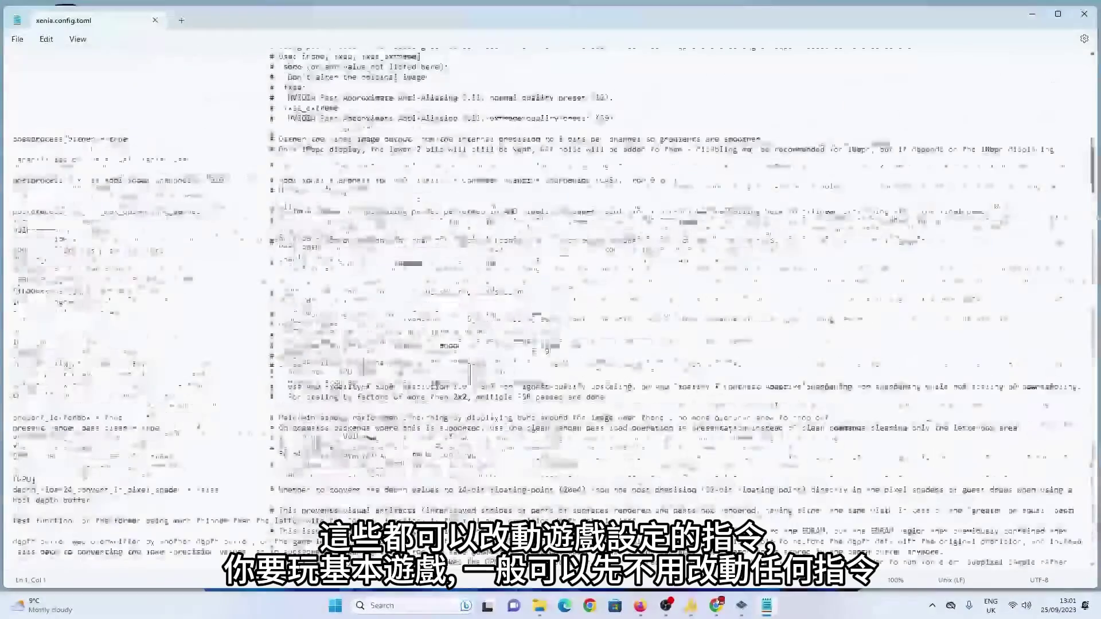
scroll(337, 205, "up", 15)
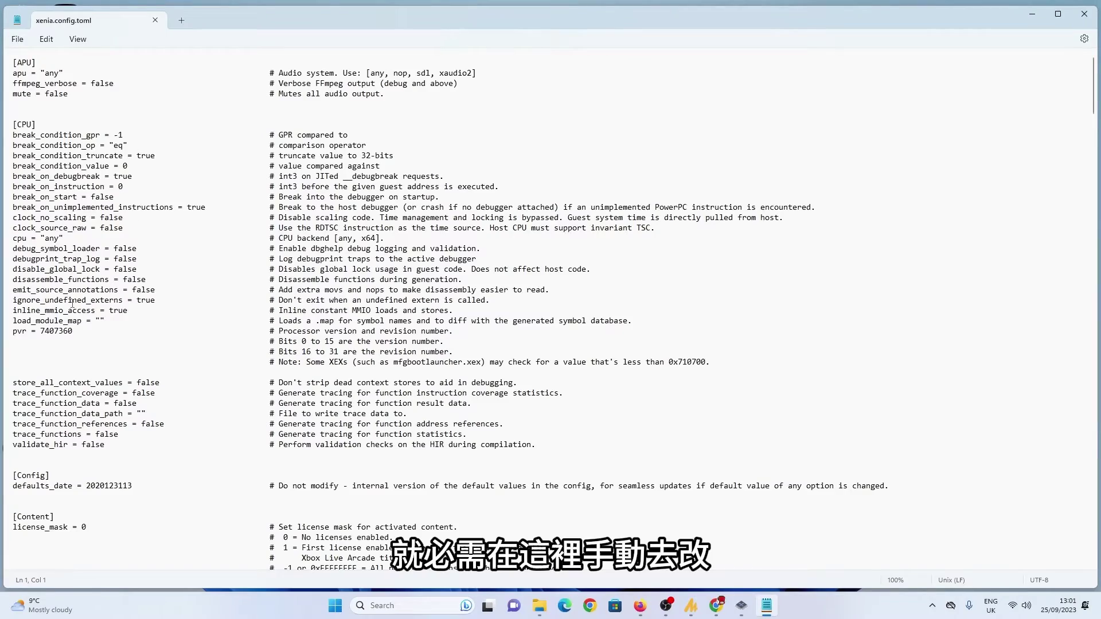
scroll(72, 303, "down", 8)
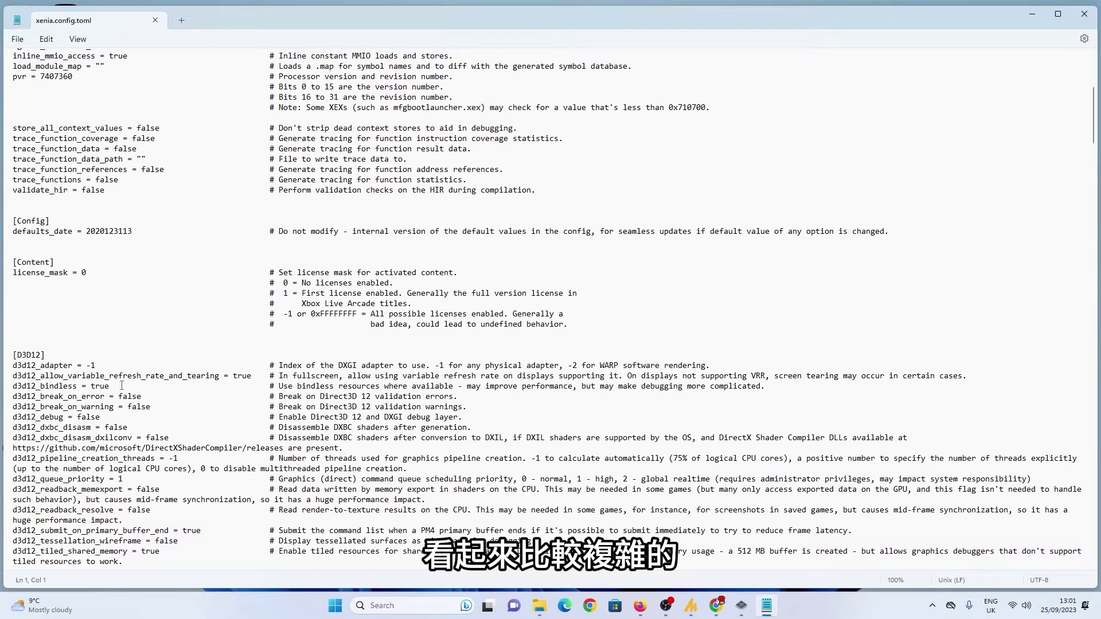
left_click_drag(8, 370, 98, 470)
left_click(73, 417)
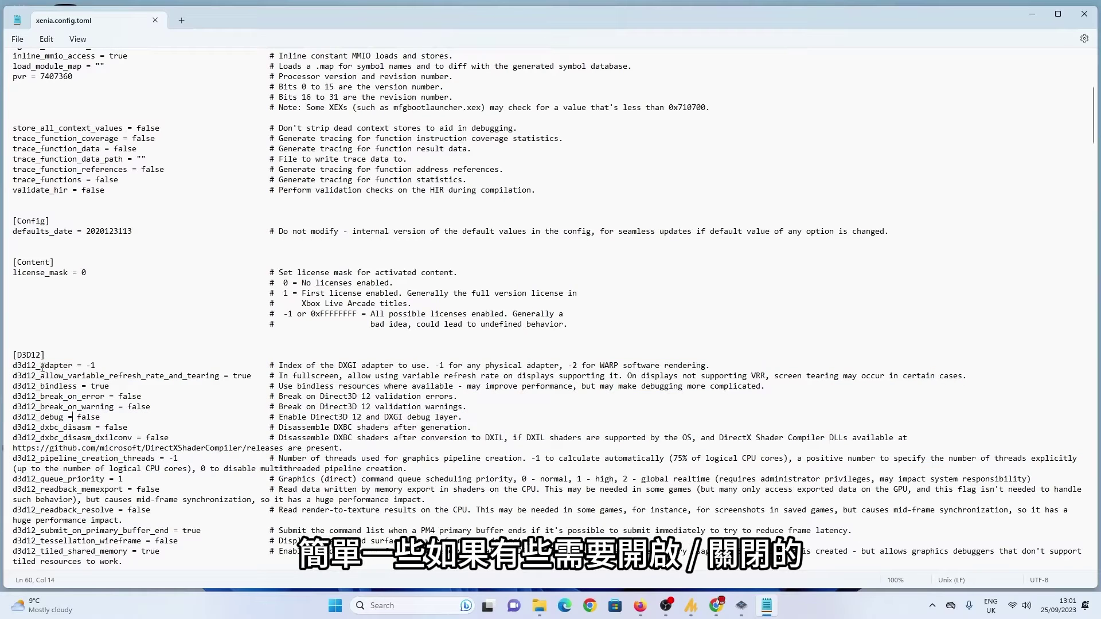
left_click_drag(111, 389, 94, 389)
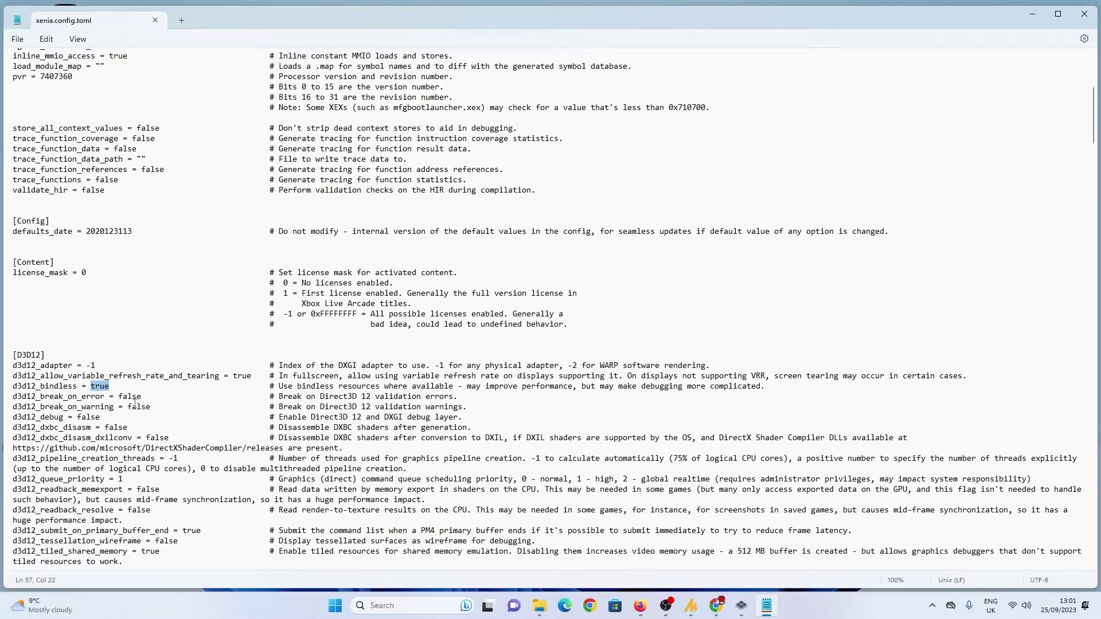
left_click_drag(141, 397, 118, 397)
left_click(111, 390)
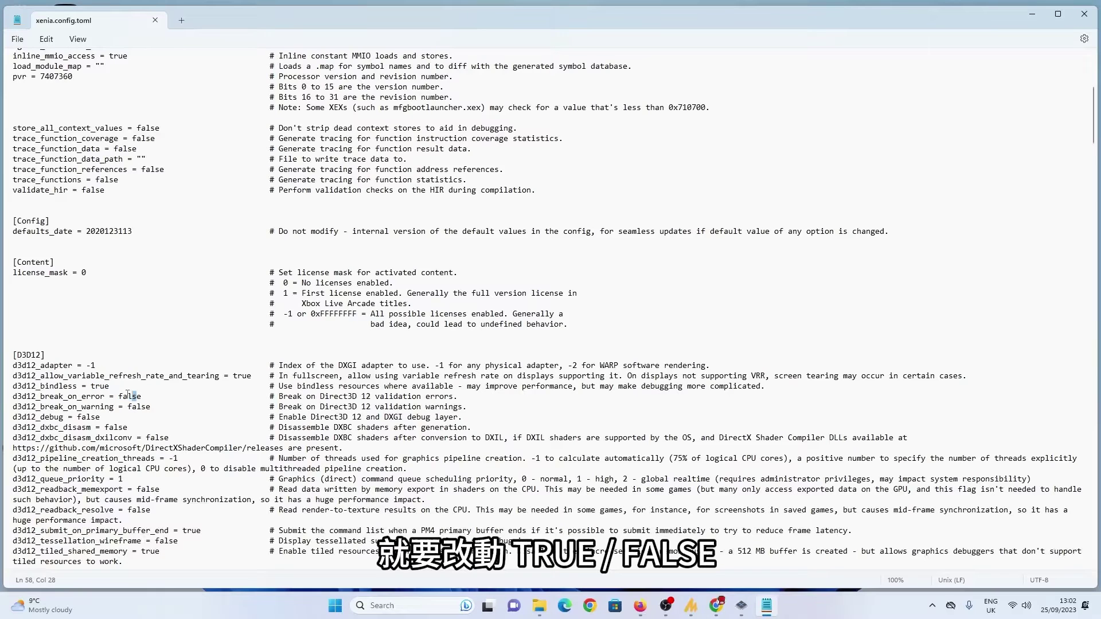
left_click(119, 427)
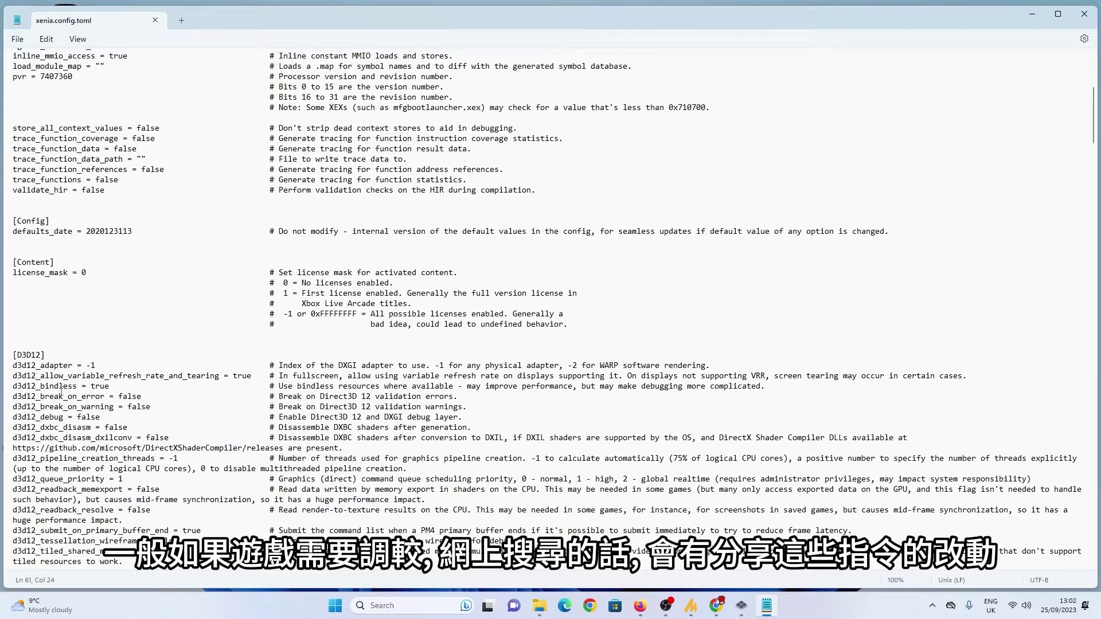
Examine the option lines in the D3D12 section and locate the [Content] section of xenia.config.toml
left_click_drag(13, 367, 175, 509)
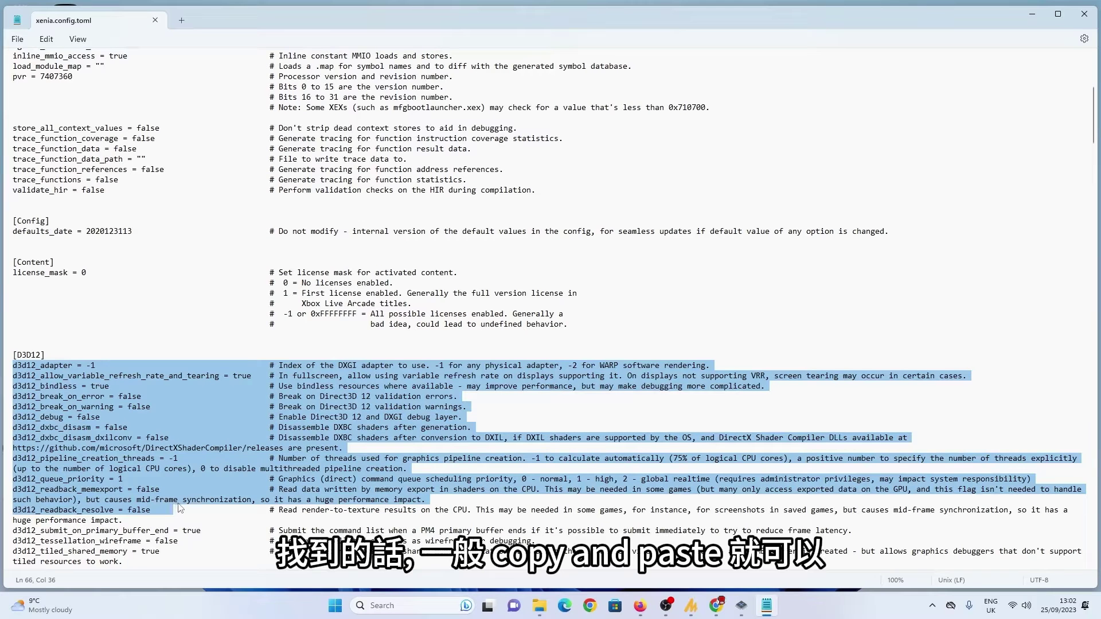
left_click(197, 468)
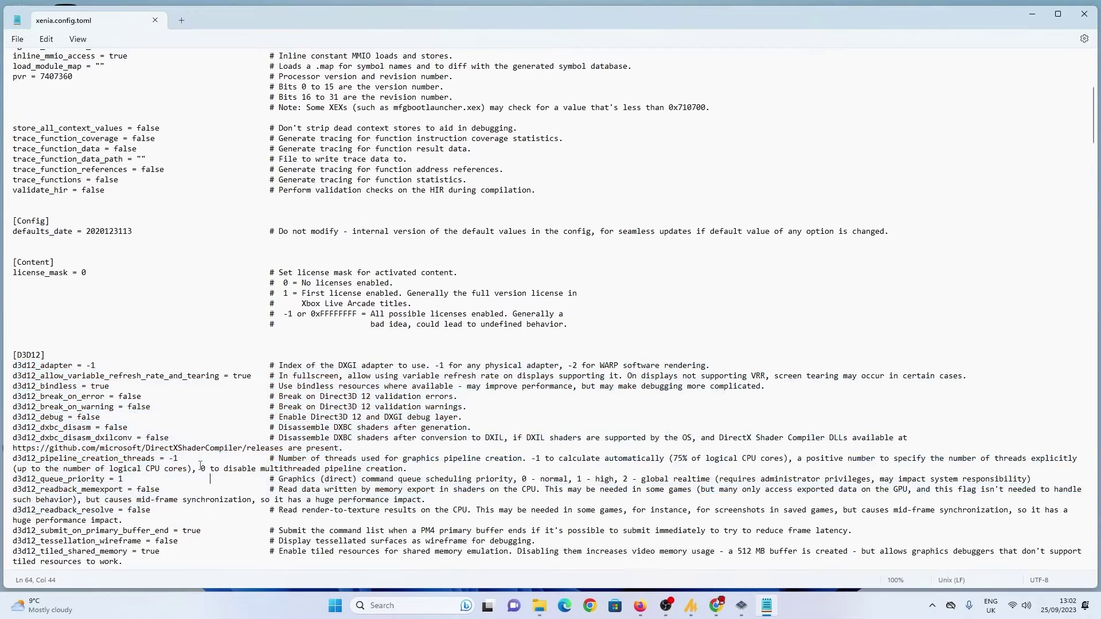
scroll(197, 466, "up", 8)
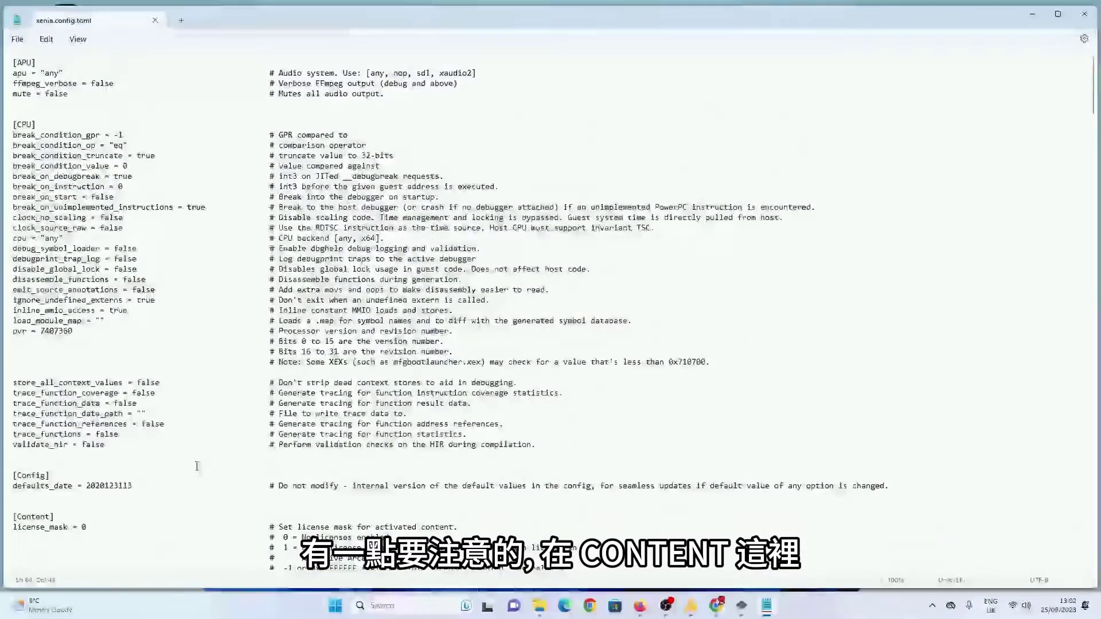
scroll(197, 466, "down", 3)
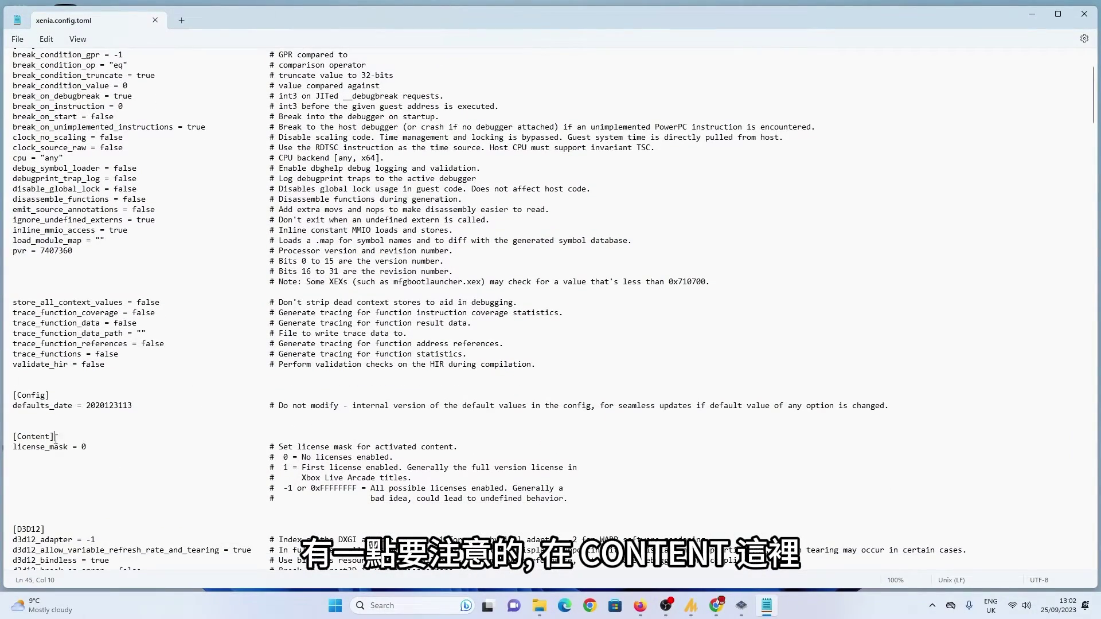
left_click_drag(65, 439, 13, 438)
left_click(37, 456)
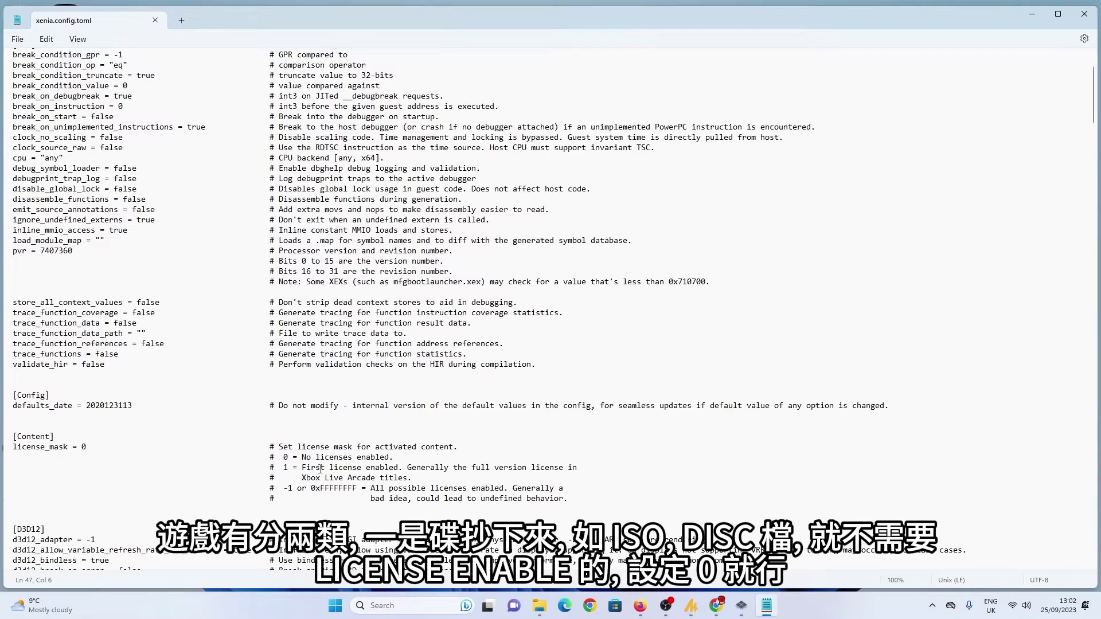
Examine the license_mask setting in the [Content] section and its explanations for the values 0, 1 and -1
left_click_drag(389, 458, 305, 459)
left_click(94, 449)
left_click(331, 468)
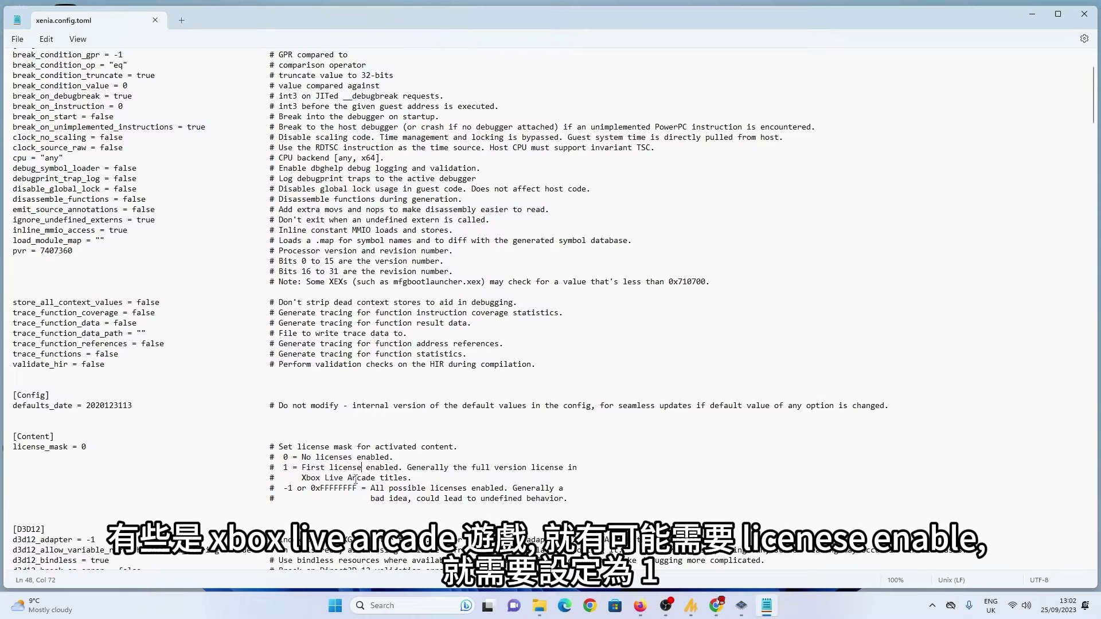
left_click(342, 479)
left_click(87, 446)
double_click(83, 447)
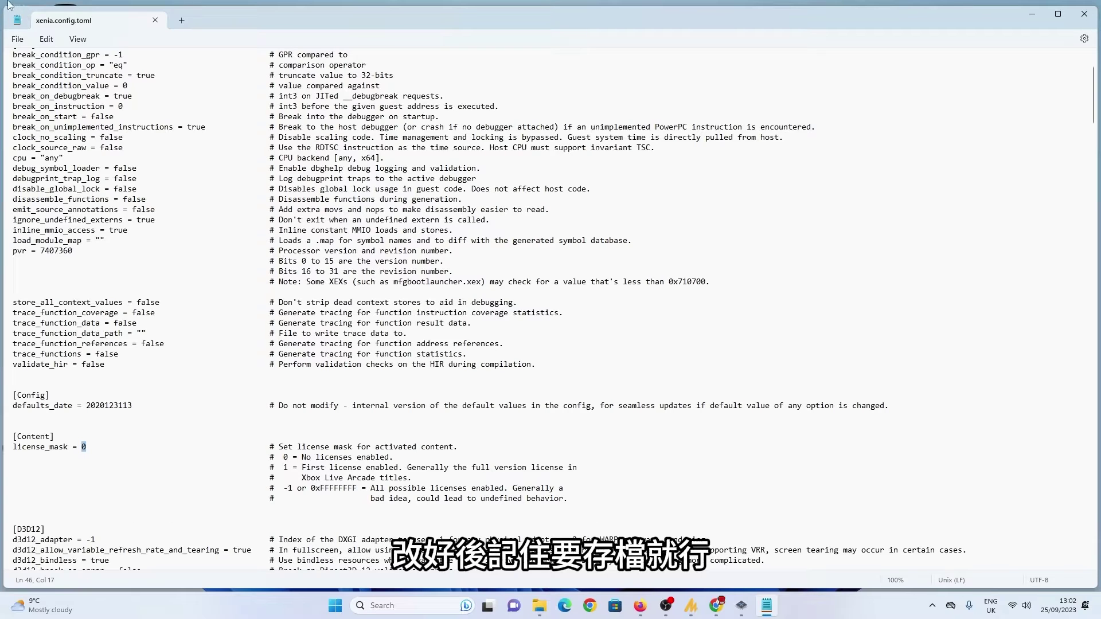
left_click(18, 39)
left_click(599, 165)
left_click(501, 487)
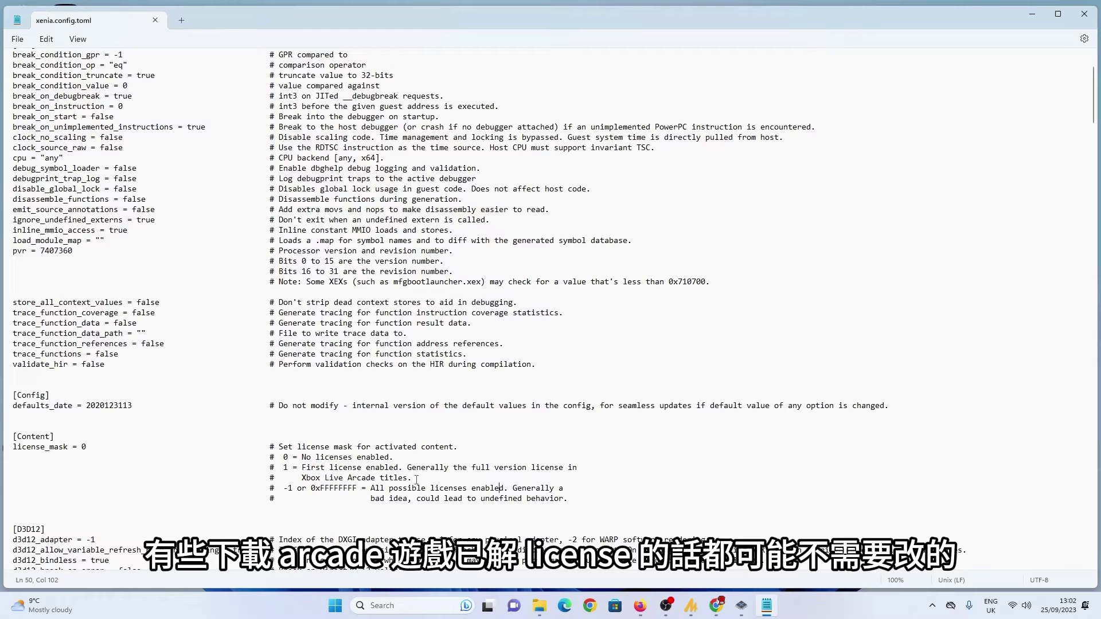
left_click_drag(417, 480, 275, 469)
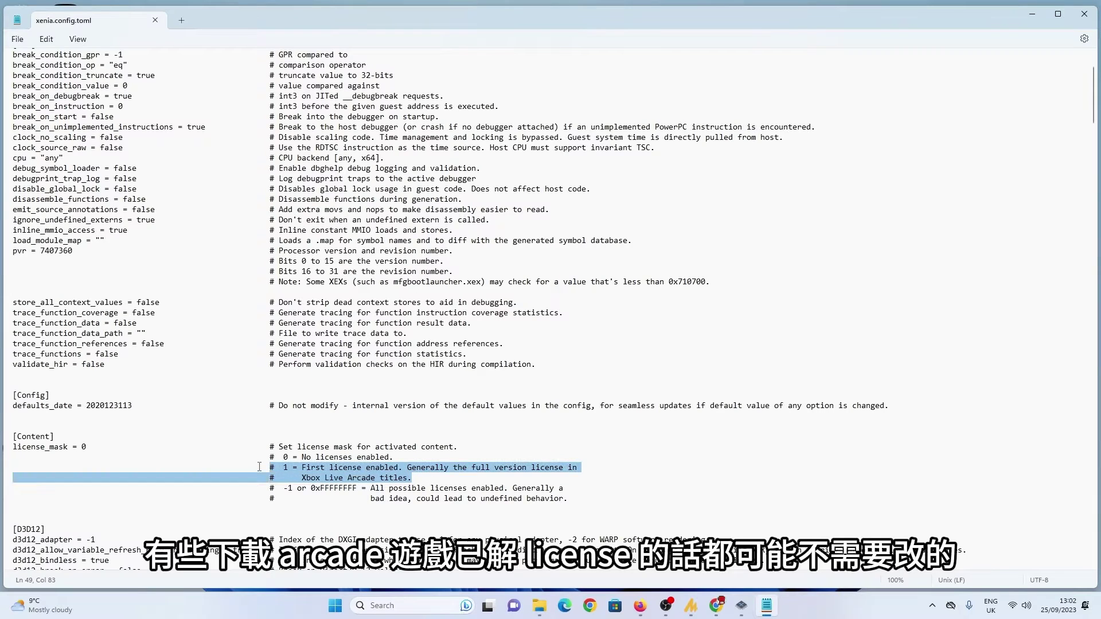
left_click(312, 469)
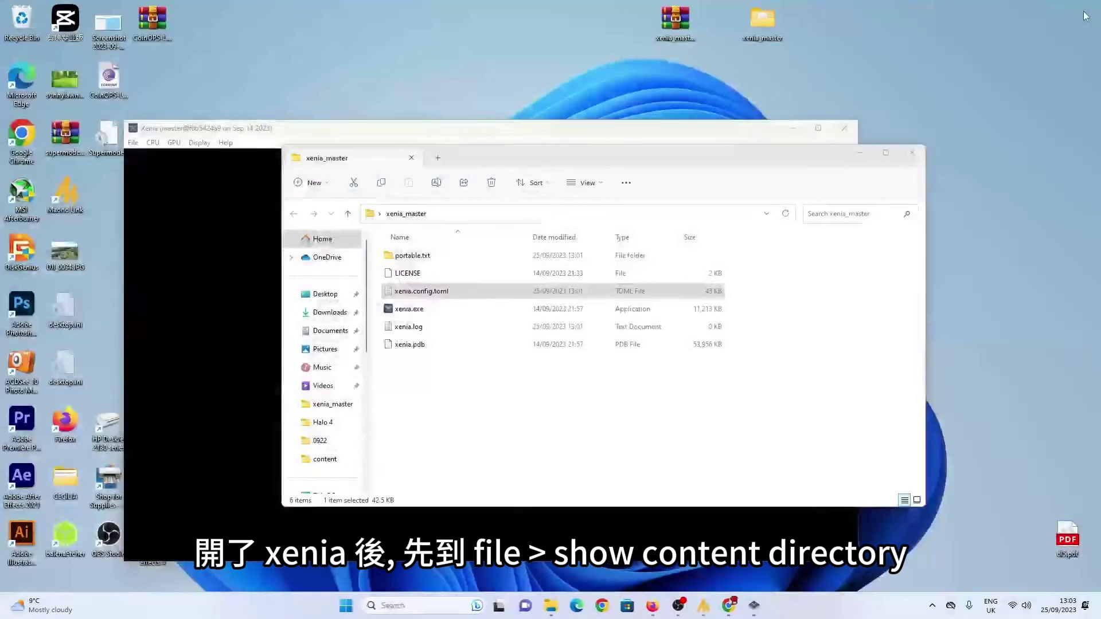
Switch to the running Xenia window and show its content directory
left_click(205, 428)
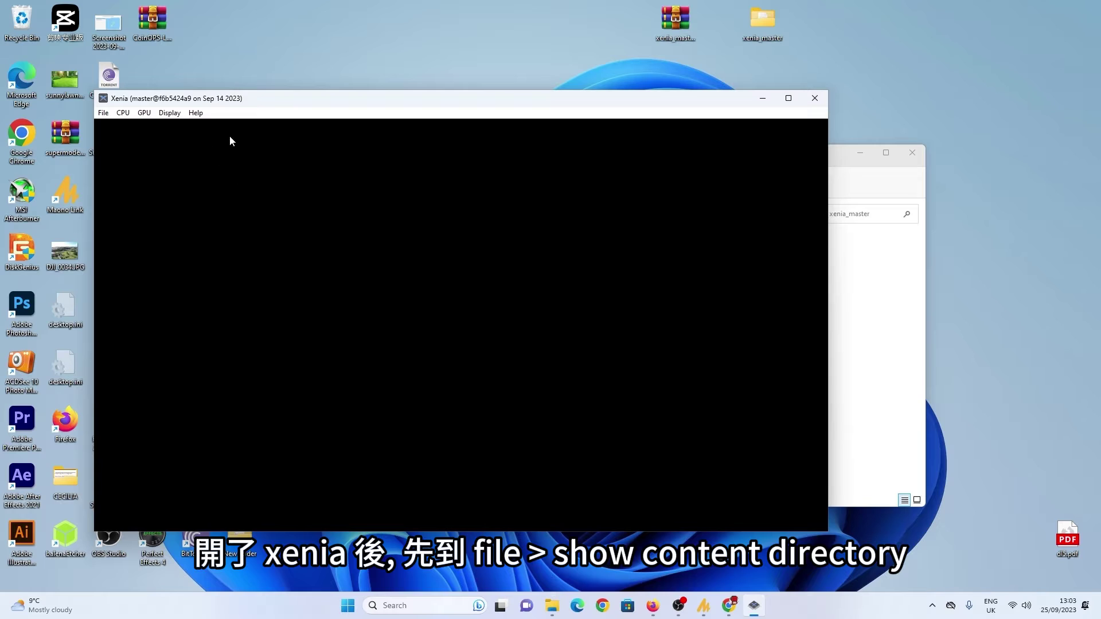
left_click(104, 113)
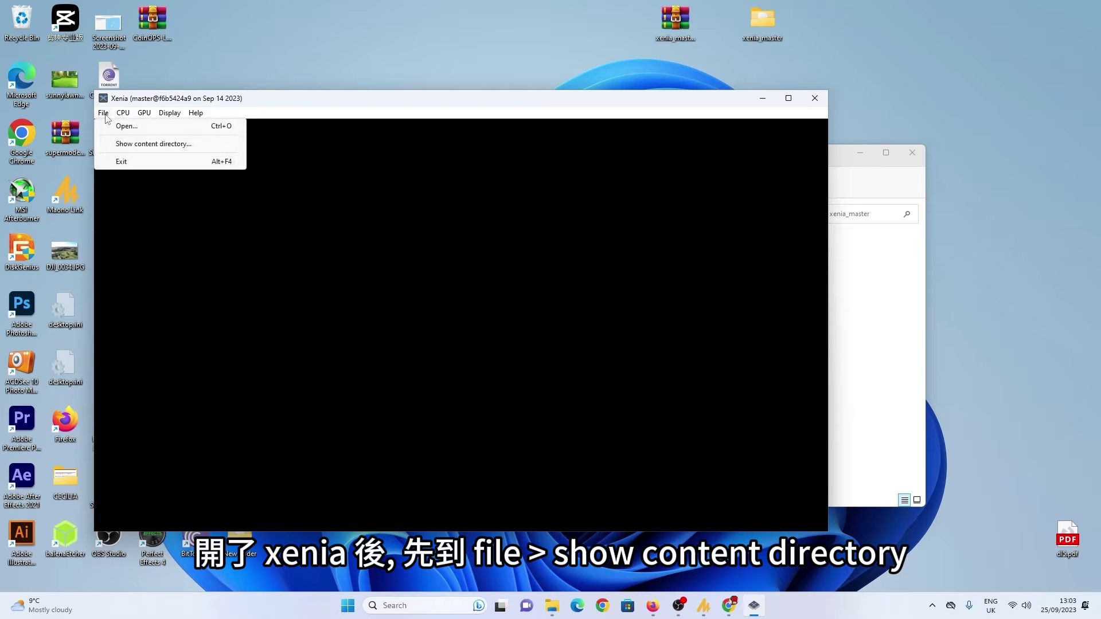
left_click(138, 145)
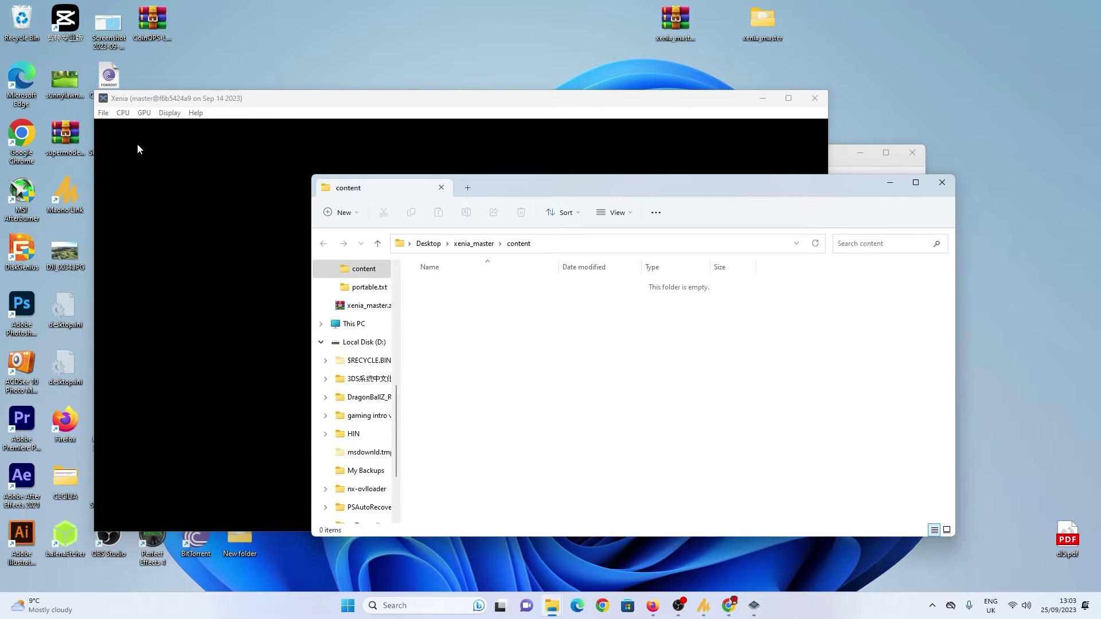
Close Xenia, check the xenia_master folder for the content folder and bring the content folder window to the front
left_click(813, 99)
left_click_drag(683, 184, 752, 200)
left_click(751, 172)
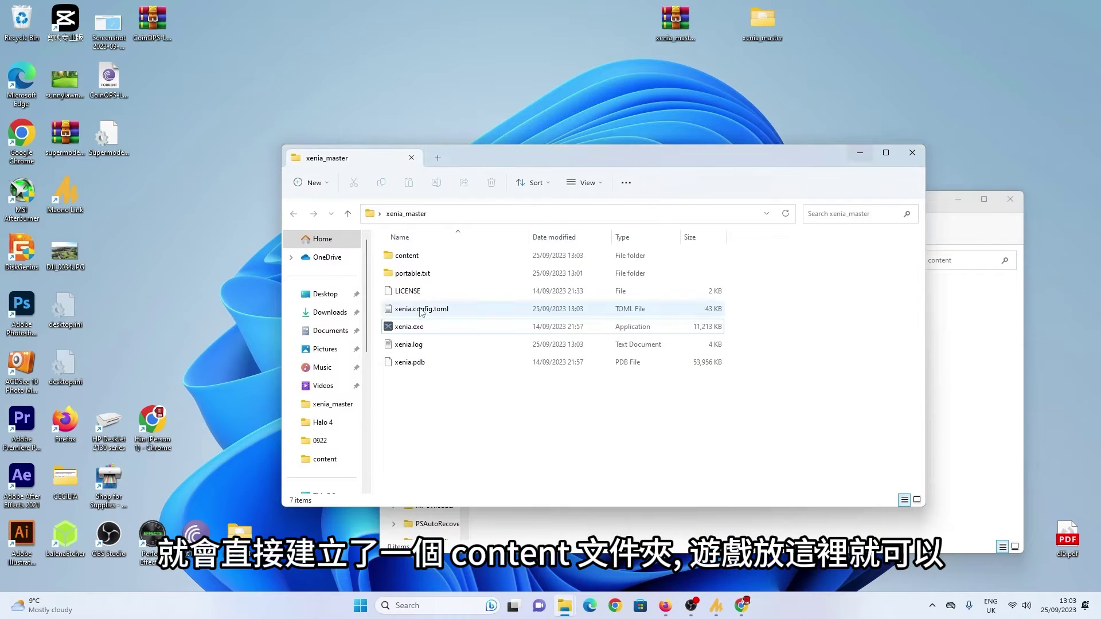
left_click(975, 341)
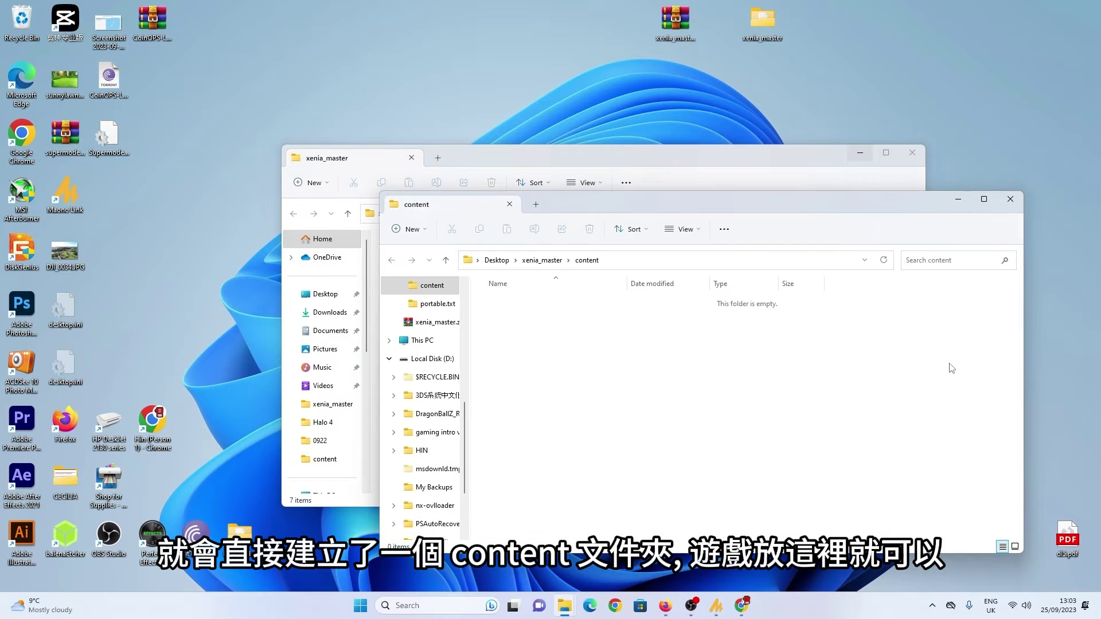
Move Virtua Striker.rar and Sleeping Dogs (Europe) (EnFr).zip into the content folder
double_click(29, 21)
left_click(443, 373)
left_click_drag(709, 224, 340, 80)
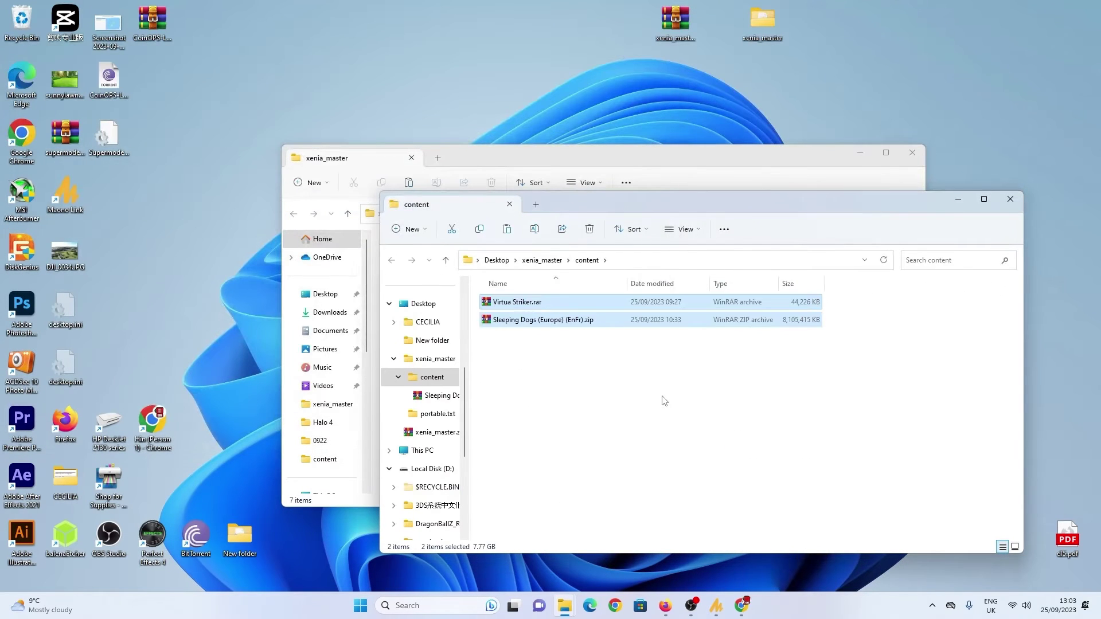
left_click(664, 401)
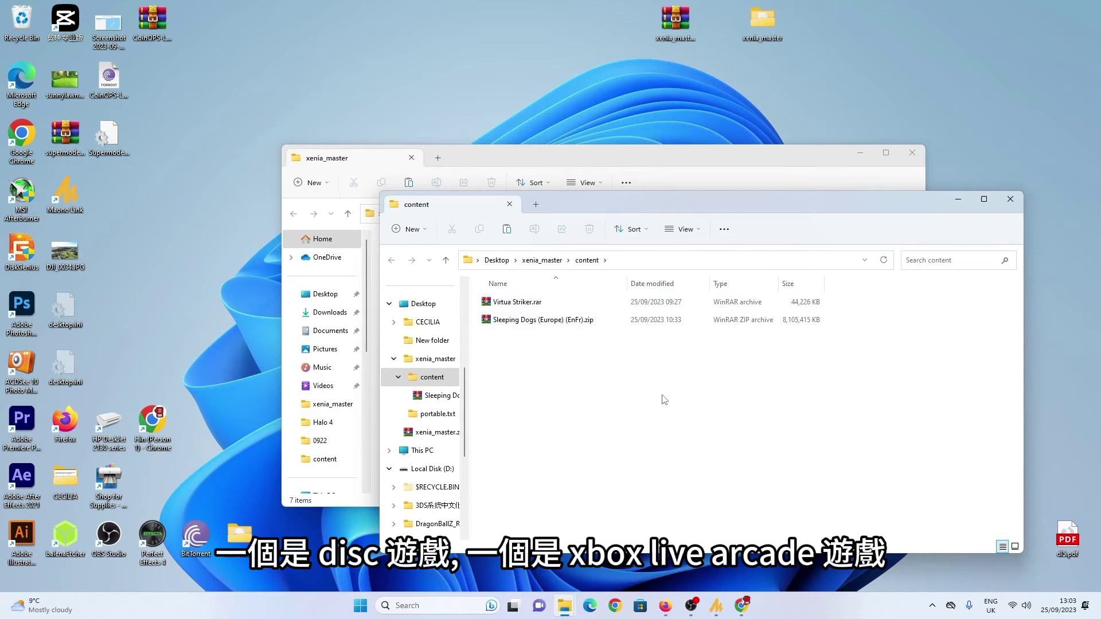
Extract the Virtua Striker folder from Virtua Striker.rar into the content folder and close the archive
left_click(537, 304)
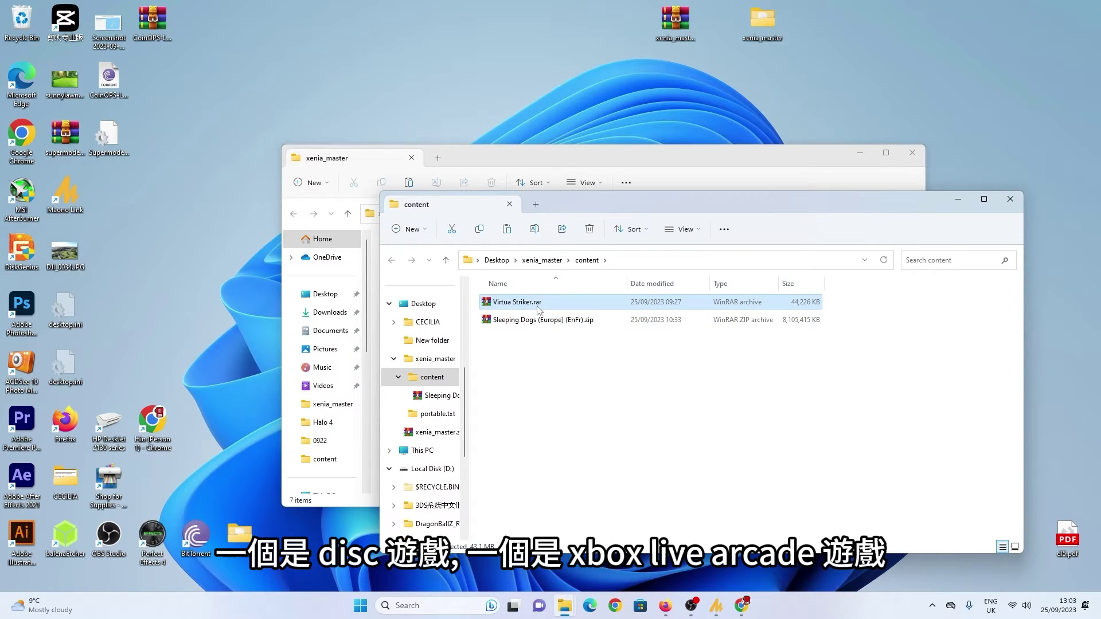
double_click(520, 305)
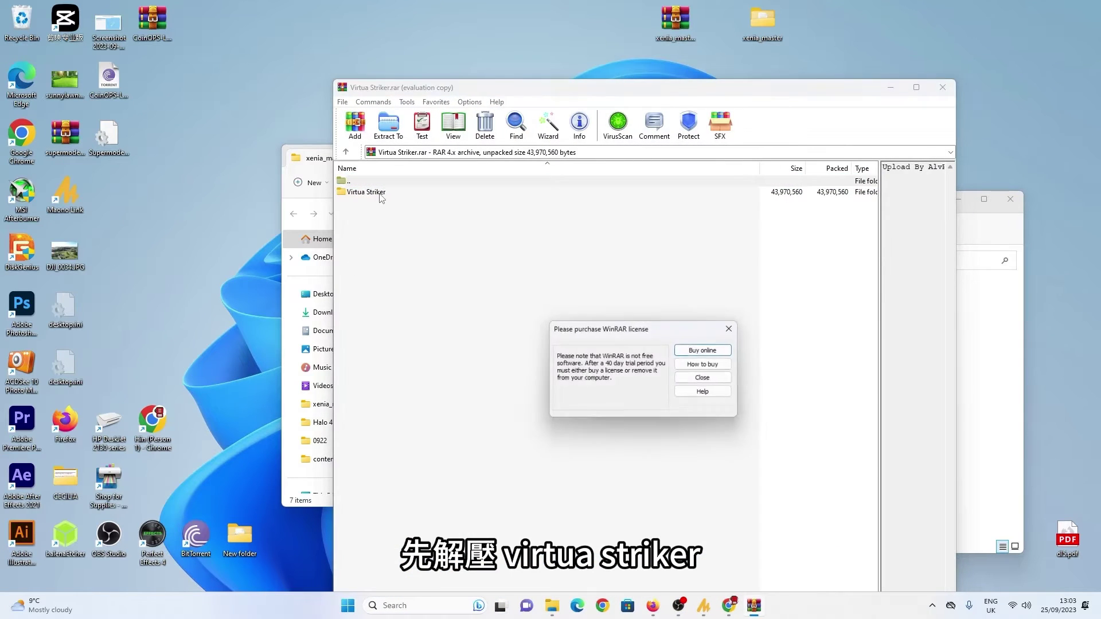
key("Escape")
left_click_drag(374, 195, 454, 231)
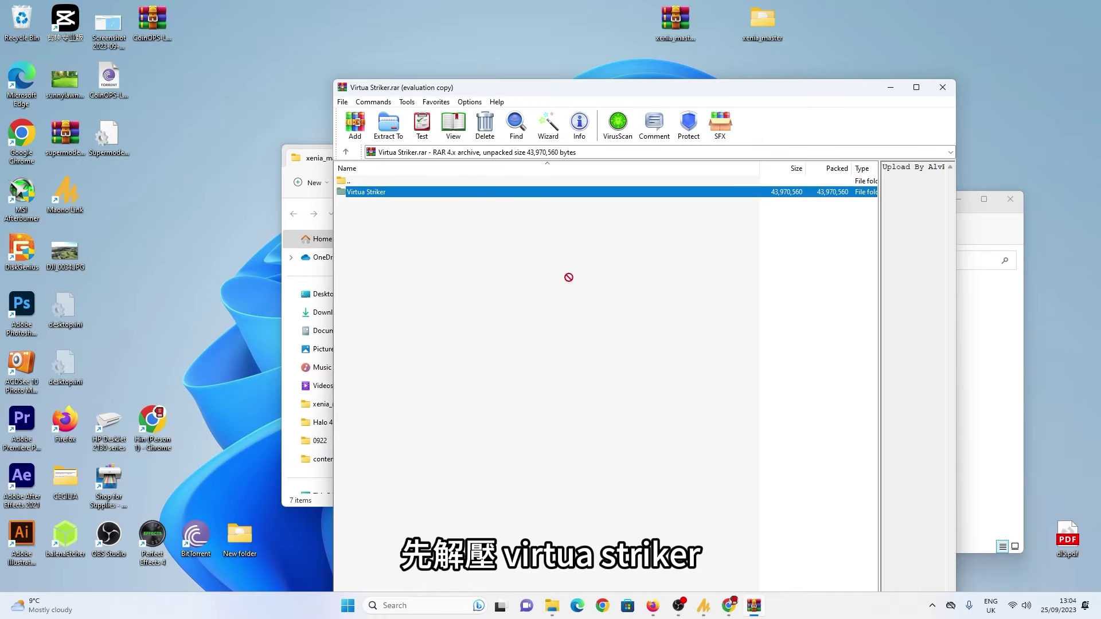
left_click_drag(998, 468, 977, 462)
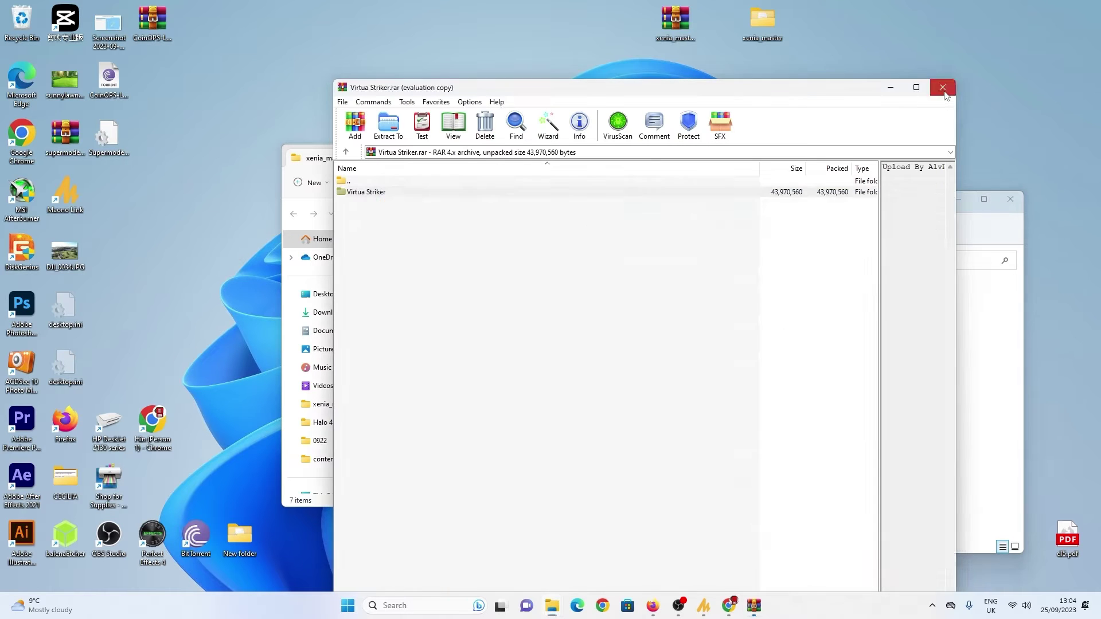
left_click(943, 89)
Open the extracted Virtua Striker folder down to 000D0000 and inspect the game file's full name and properties
double_click(516, 303)
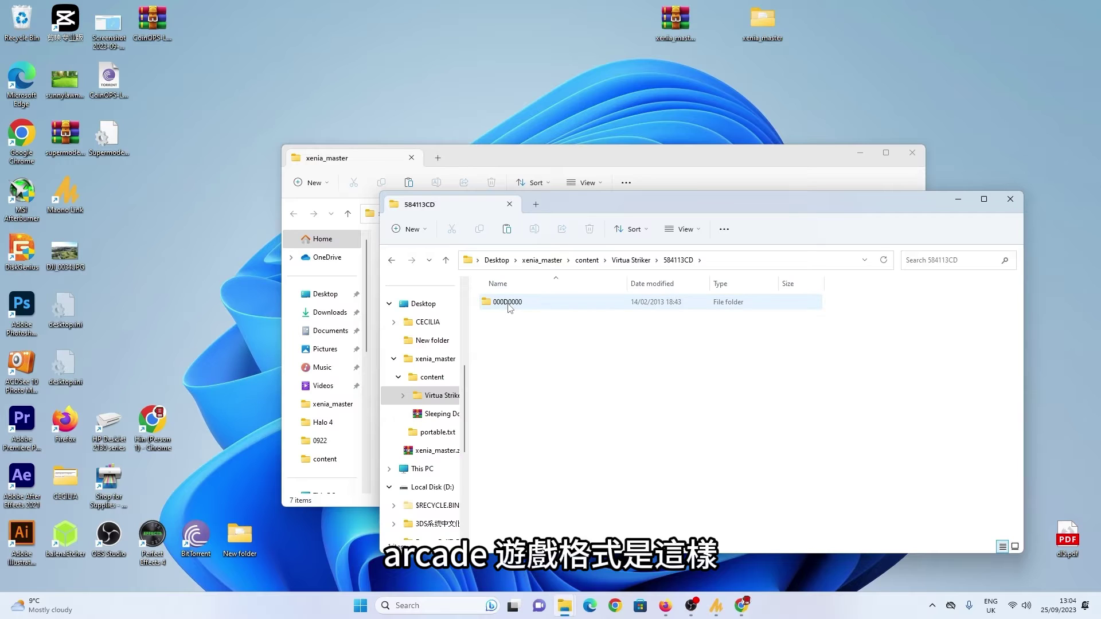
left_click(510, 306)
double_click(509, 306)
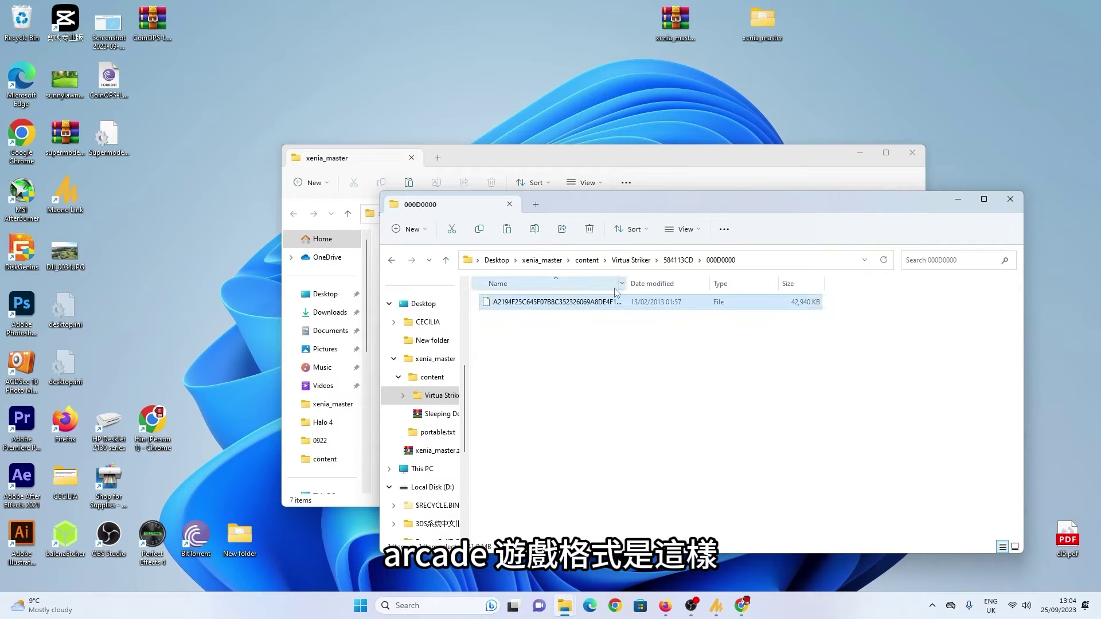
left_click_drag(628, 283, 707, 284)
right_click(618, 312)
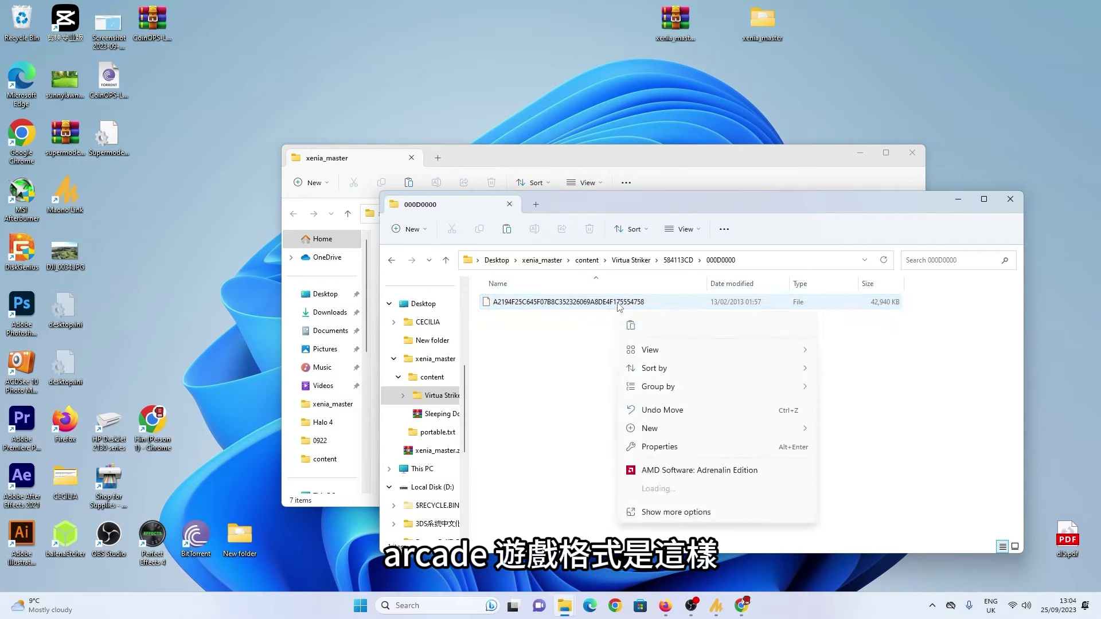
left_click(638, 413)
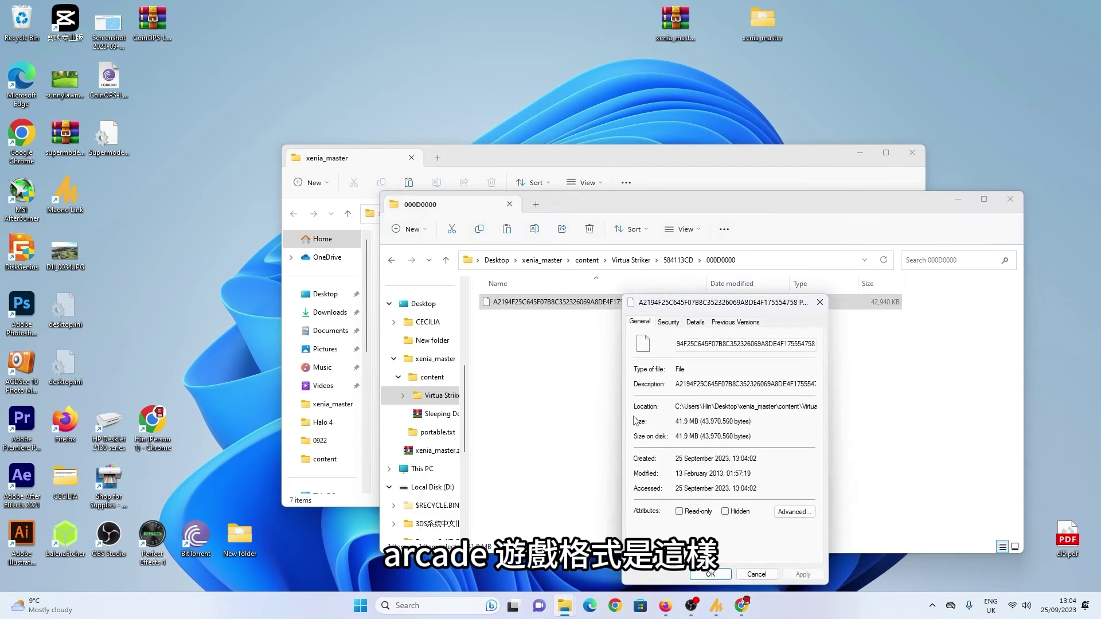
left_click(761, 578)
Return to the content folder and extract the Sleeping Dogs (Europe) (EnFr).zip archive into its own subfolder there
left_click(586, 260)
double_click(546, 320)
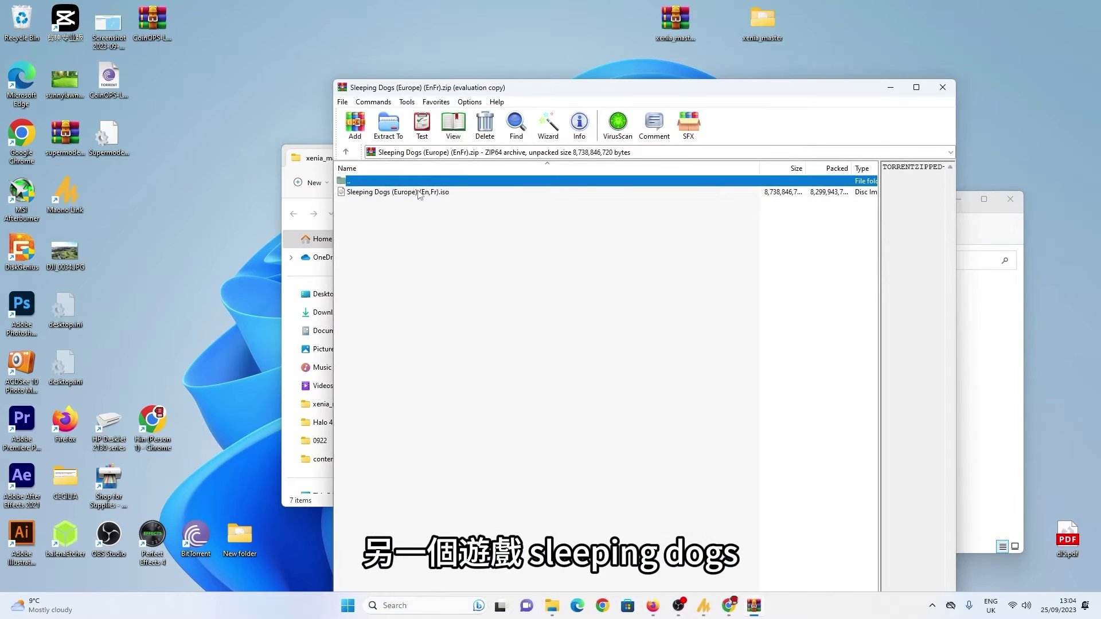
left_click_drag(420, 194, 407, 151)
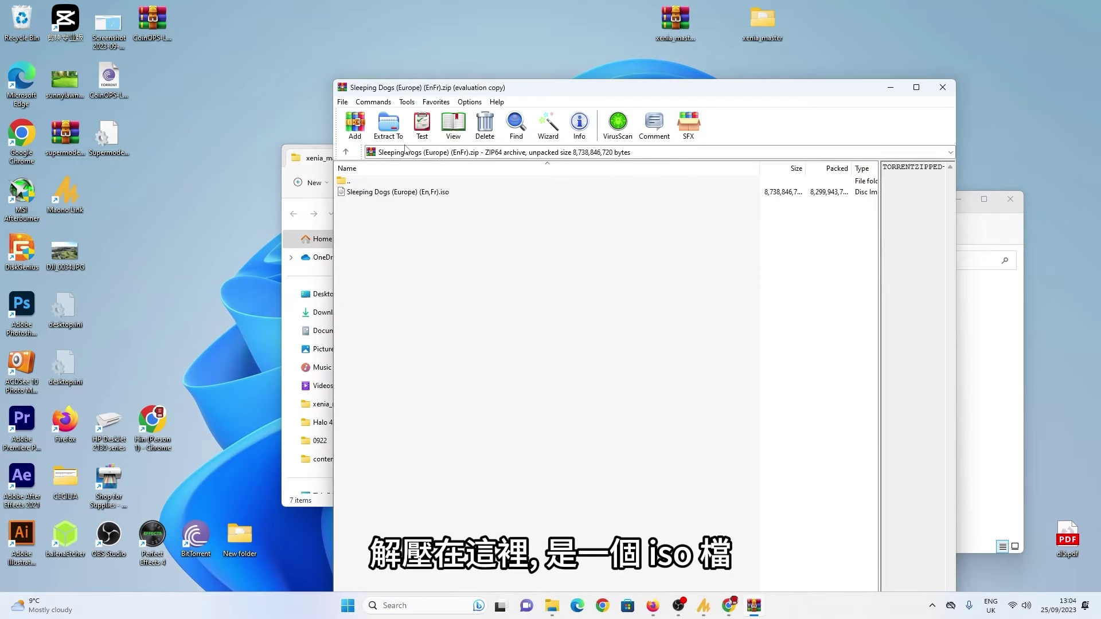
left_click(401, 141)
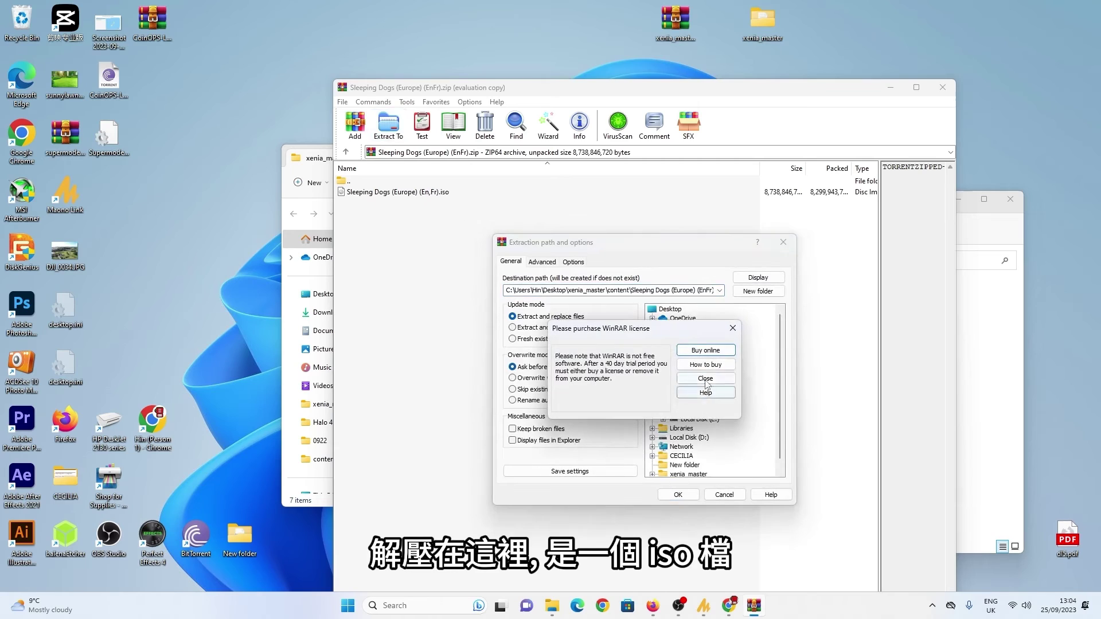
left_click(705, 380)
left_click(688, 495)
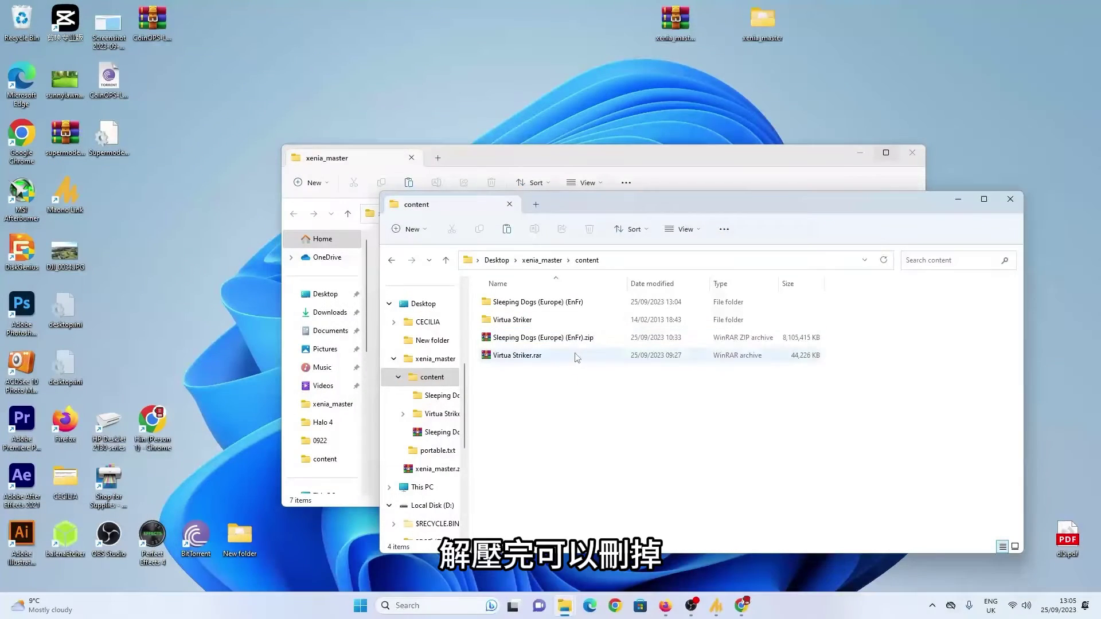
Delete both game archives from the content folder and open the extracted Sleeping Dogs folder to check its ISO
left_click_drag(572, 374, 539, 344)
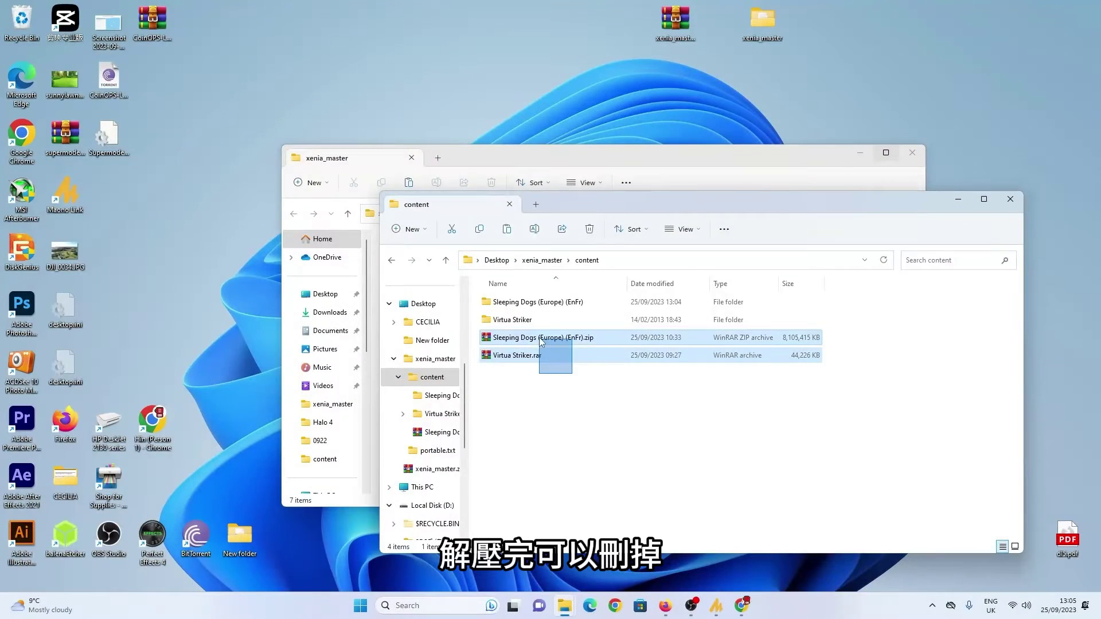
key("Delete")
double_click(561, 303)
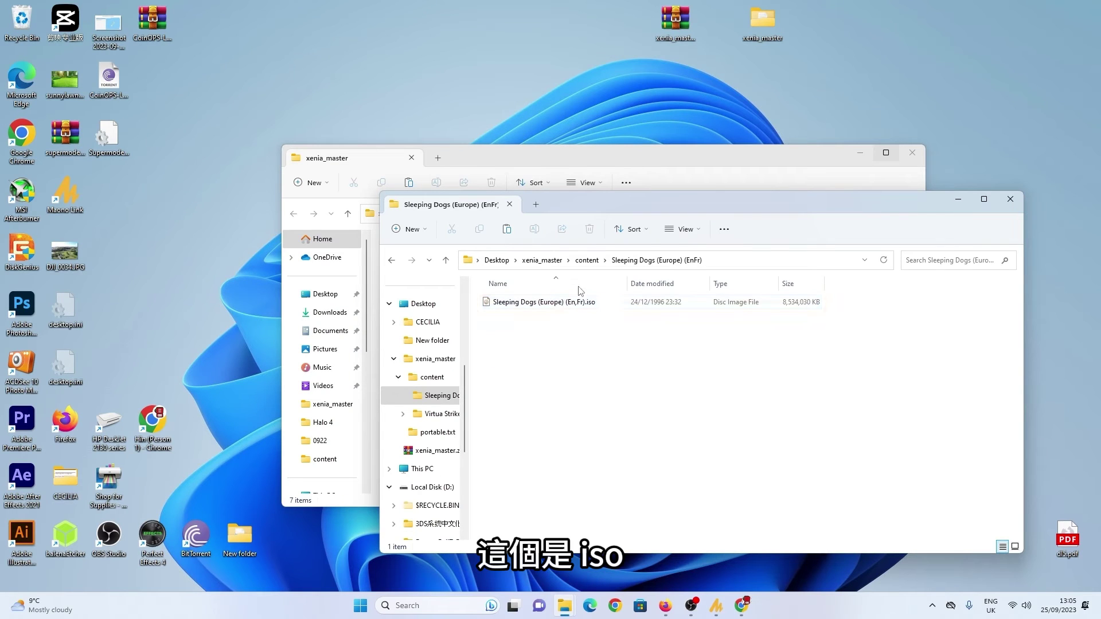
Go back up to the xenia_master folder and close the second xenia_master window behind it
left_click(585, 260)
left_click(542, 260)
left_click(559, 514)
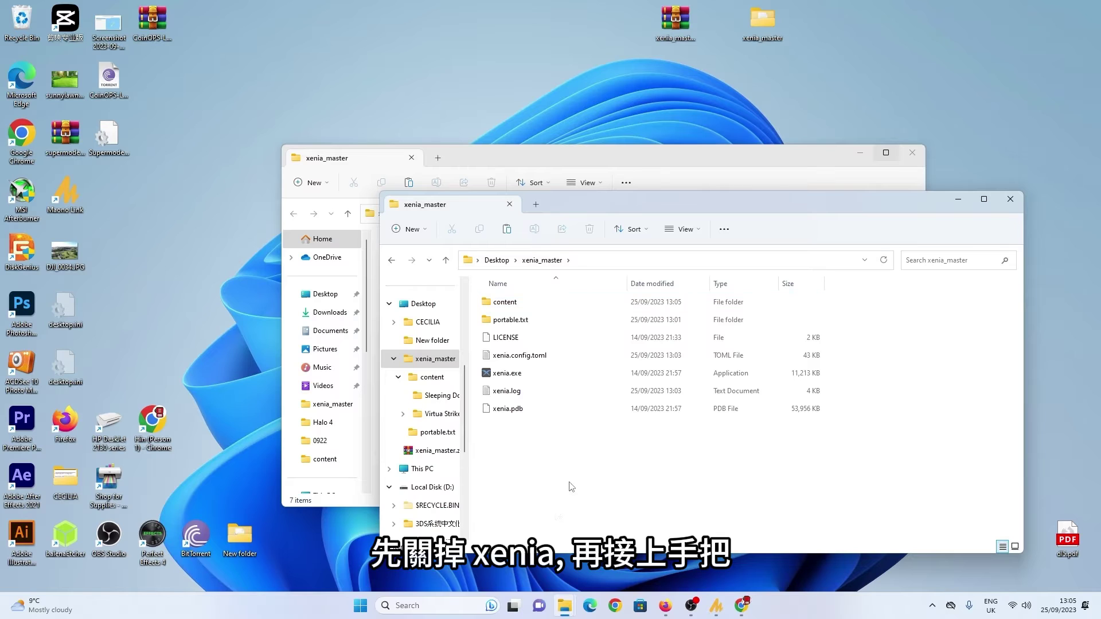
left_click(819, 168)
left_click(913, 153)
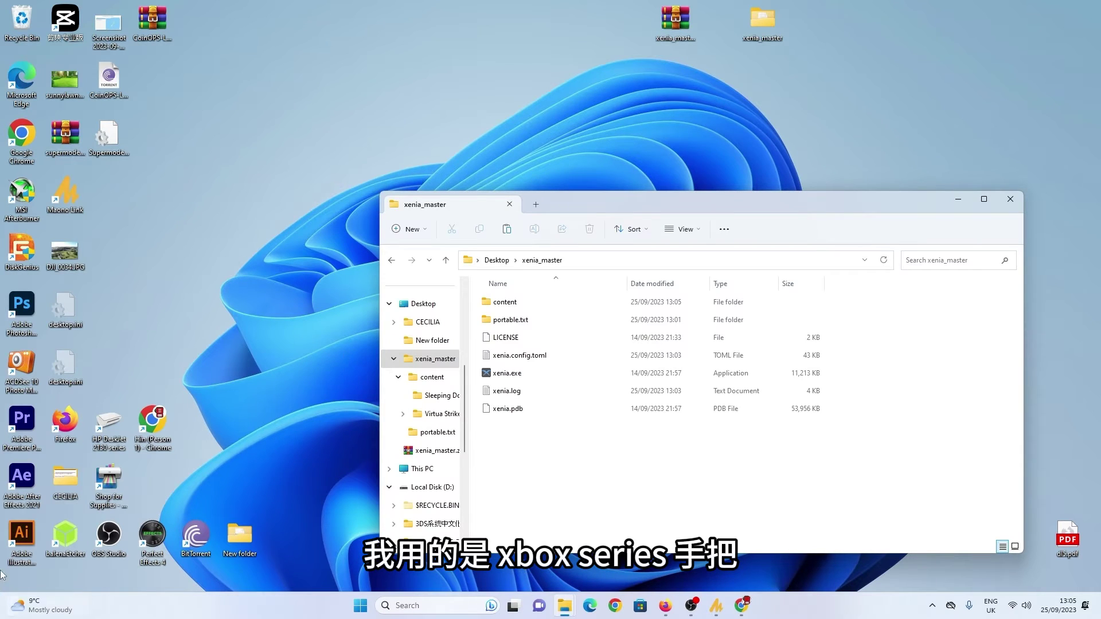
Switch to Windows Settings and check the Xbox Wireless Controller's connection under Bluetooth & devices
left_click(360, 605)
left_click(681, 274)
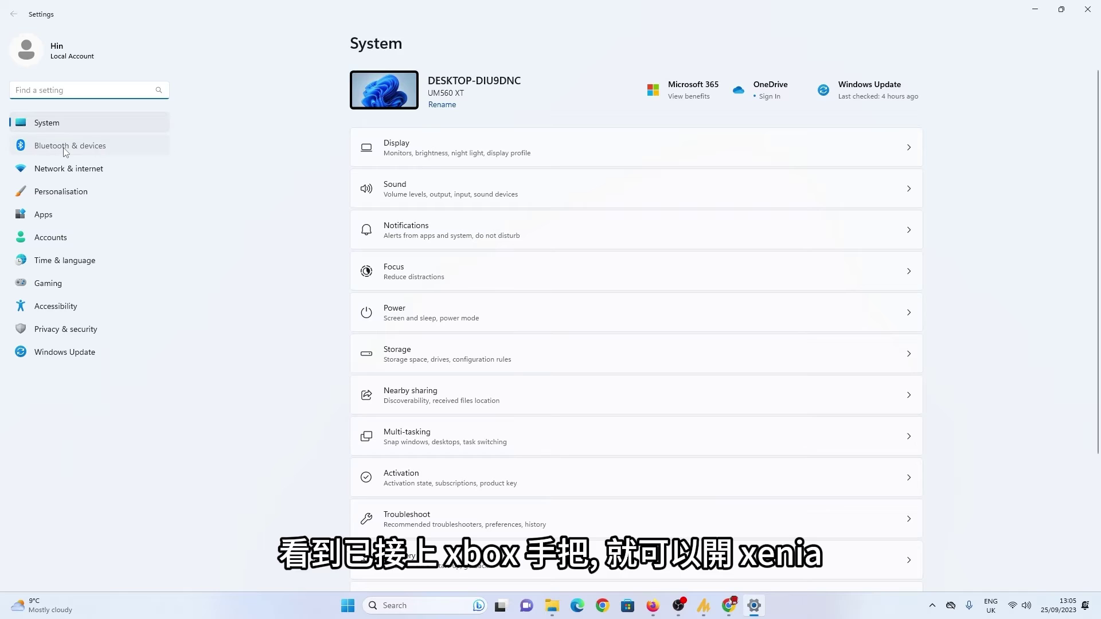
left_click(86, 146)
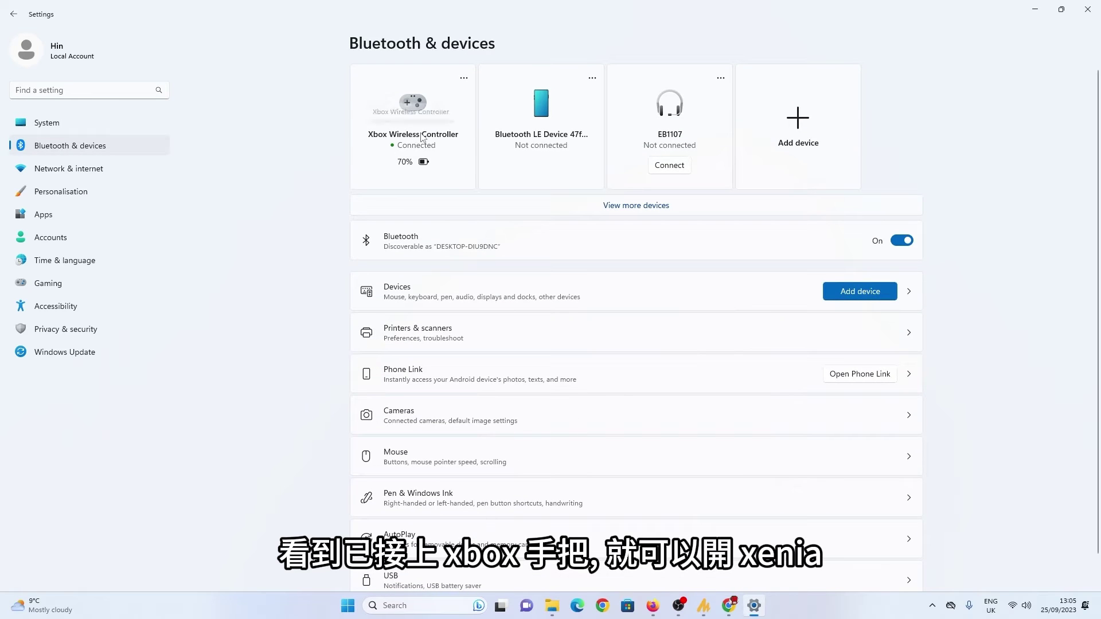
Close Windows Settings and launch xenia.exe from the xenia_master folder
left_click(1081, 10)
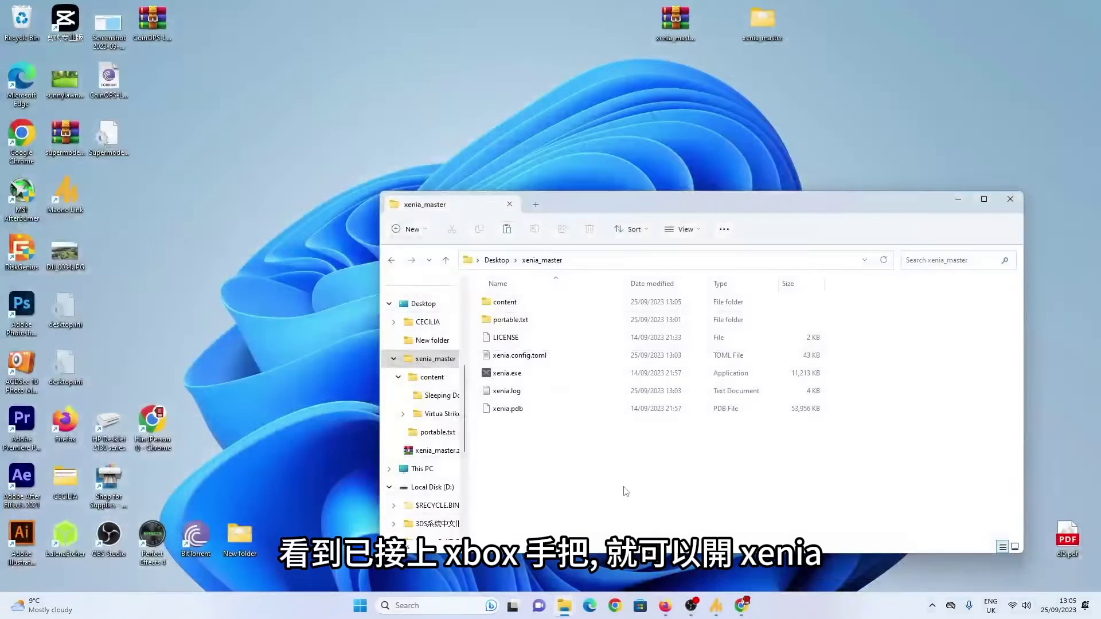
left_click(532, 375)
double_click(530, 374)
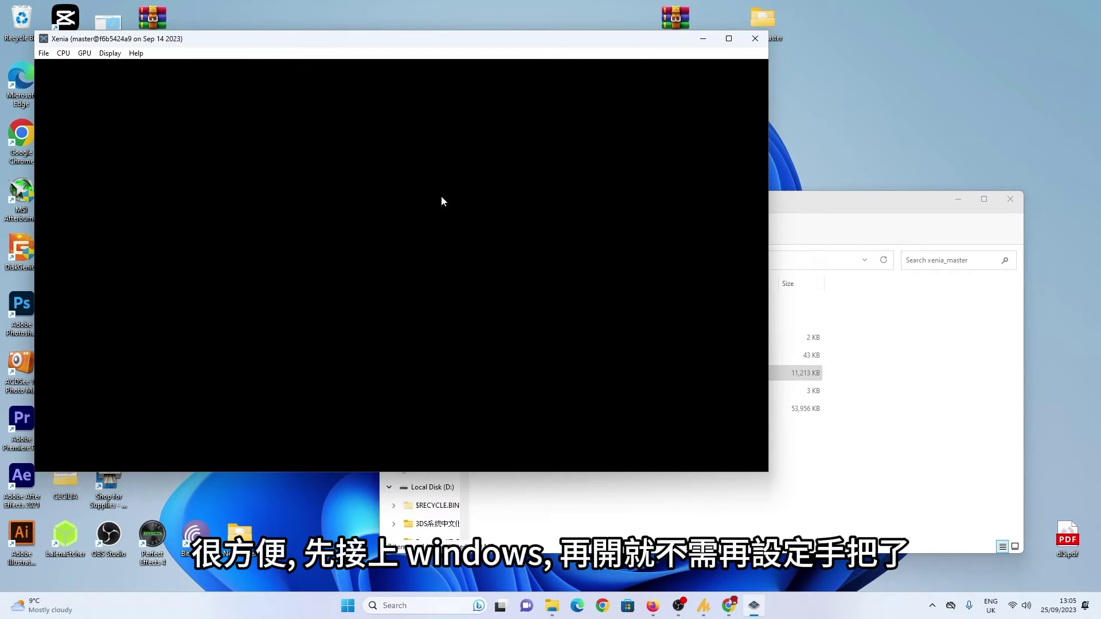
left_click(110, 53)
left_click(76, 73)
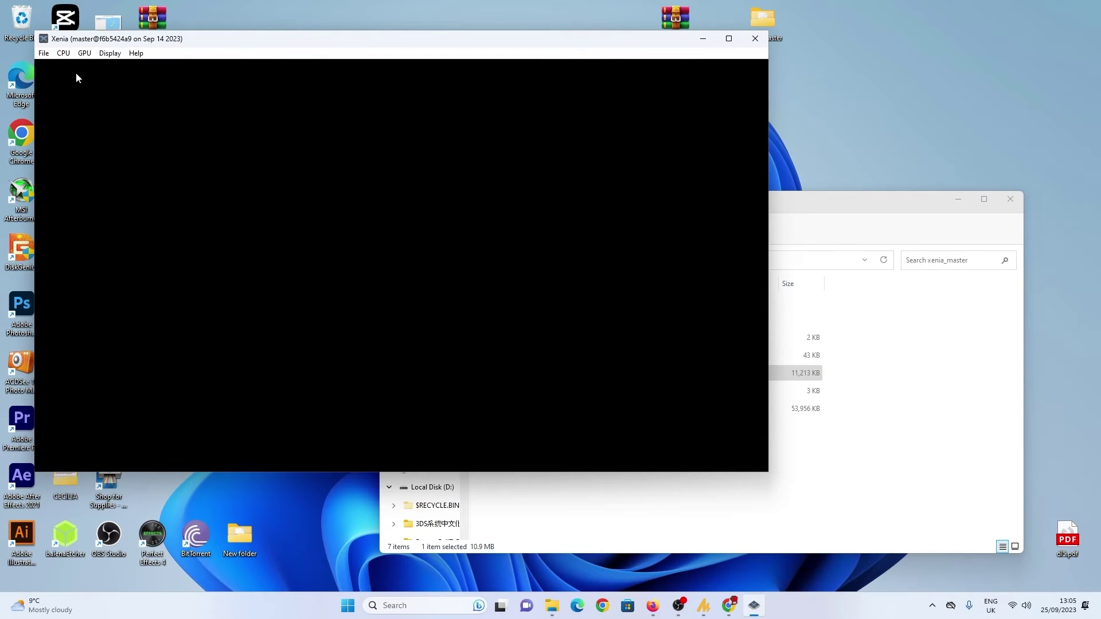
Load Sleeping Dogs (Europe) (En,Fr).iso into the emulator from its subfolder in xenia_master's content folder
left_click(44, 55)
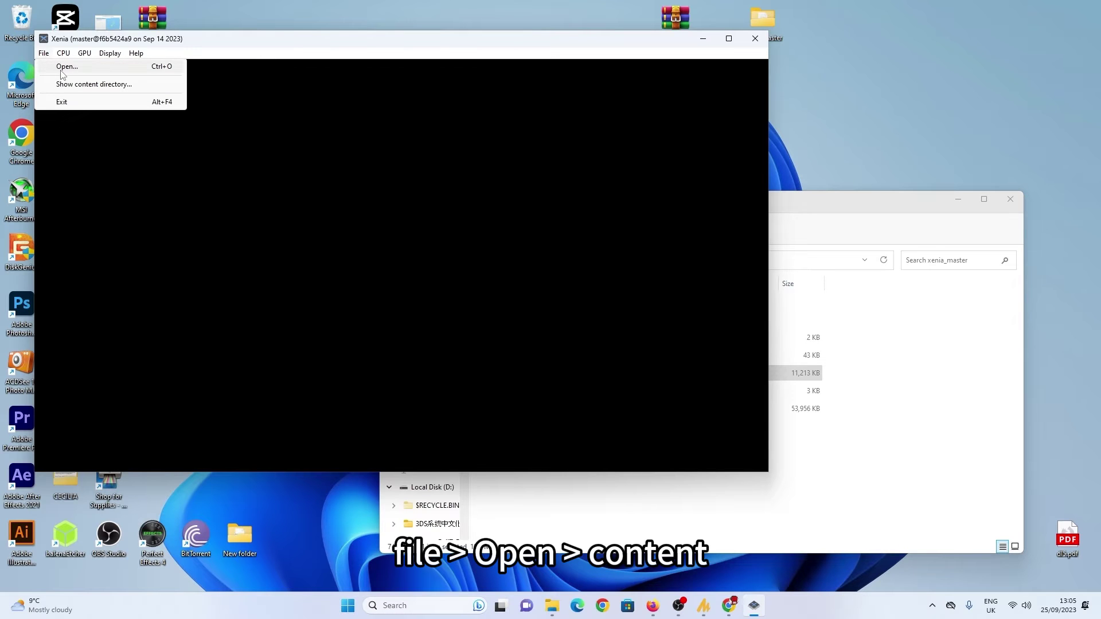
left_click(61, 70)
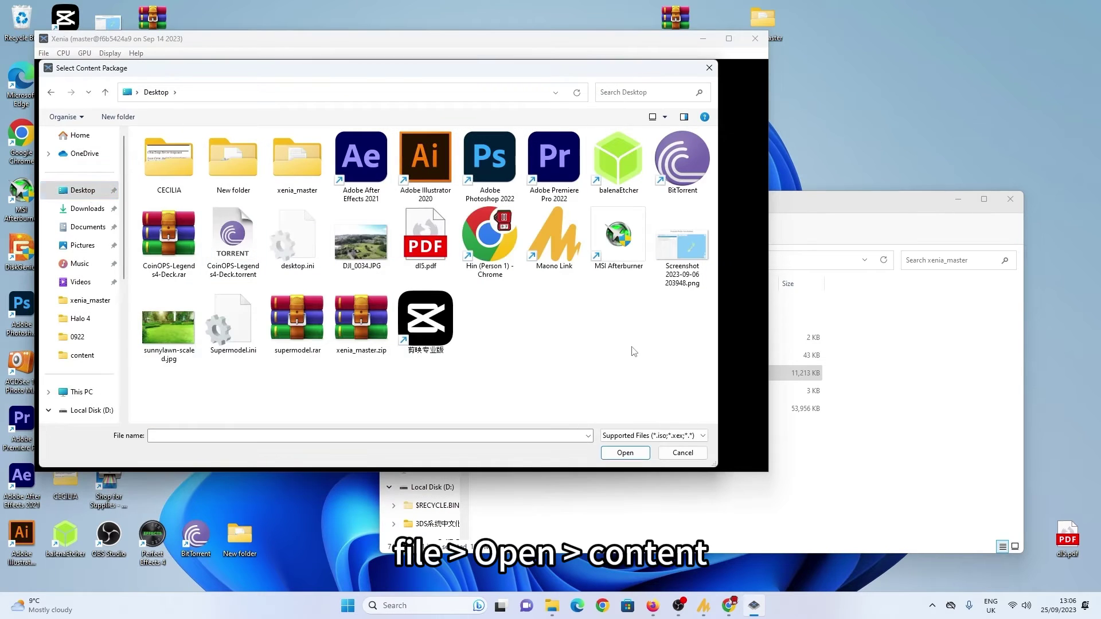
double_click(306, 180)
double_click(195, 152)
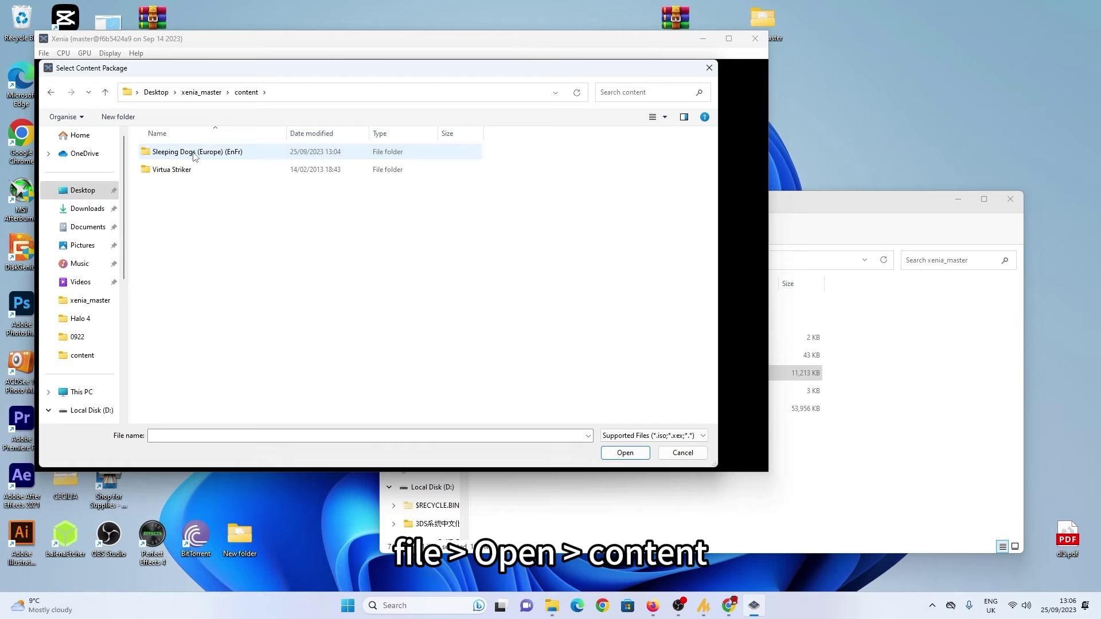
double_click(191, 153)
left_click(190, 156)
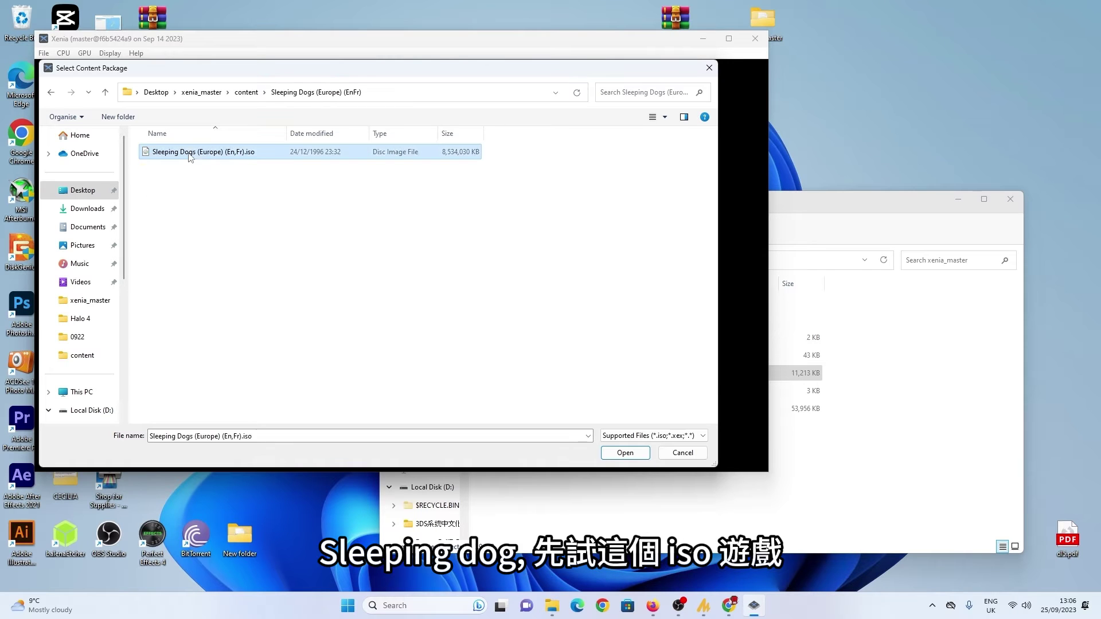
left_click(626, 453)
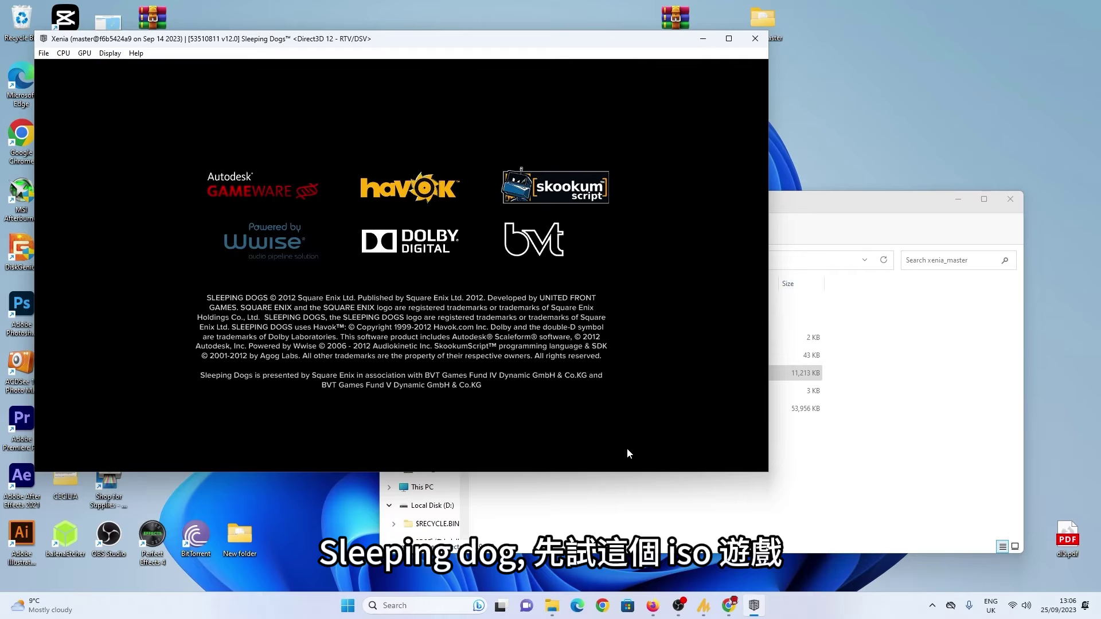
Switch Sleeping Dogs to fullscreen and start the game from its title screen
left_click(107, 54)
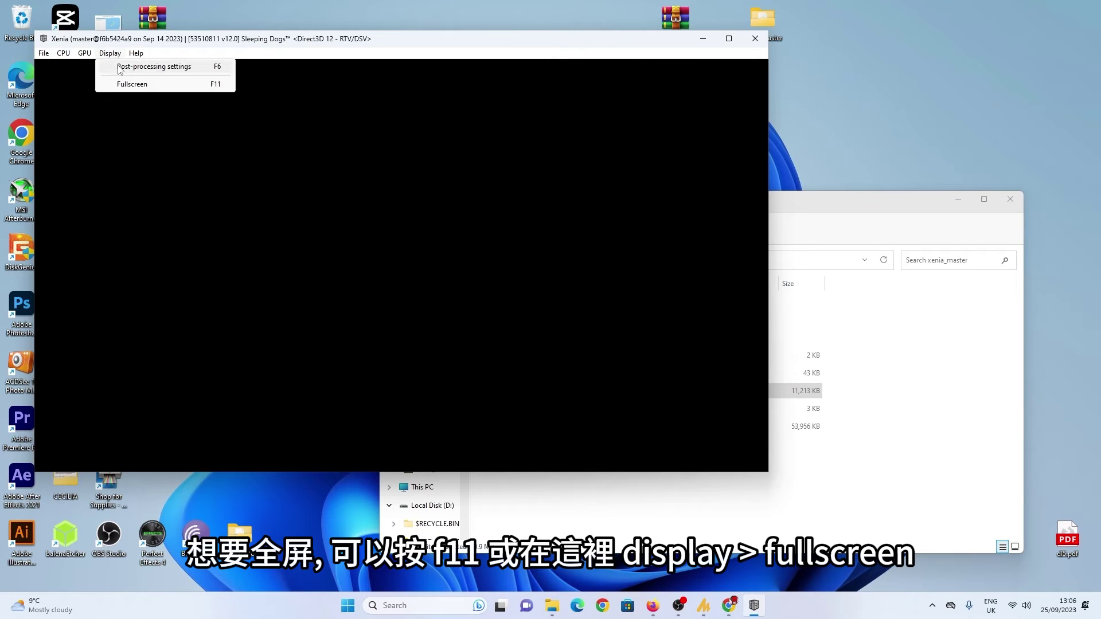
left_click(140, 86)
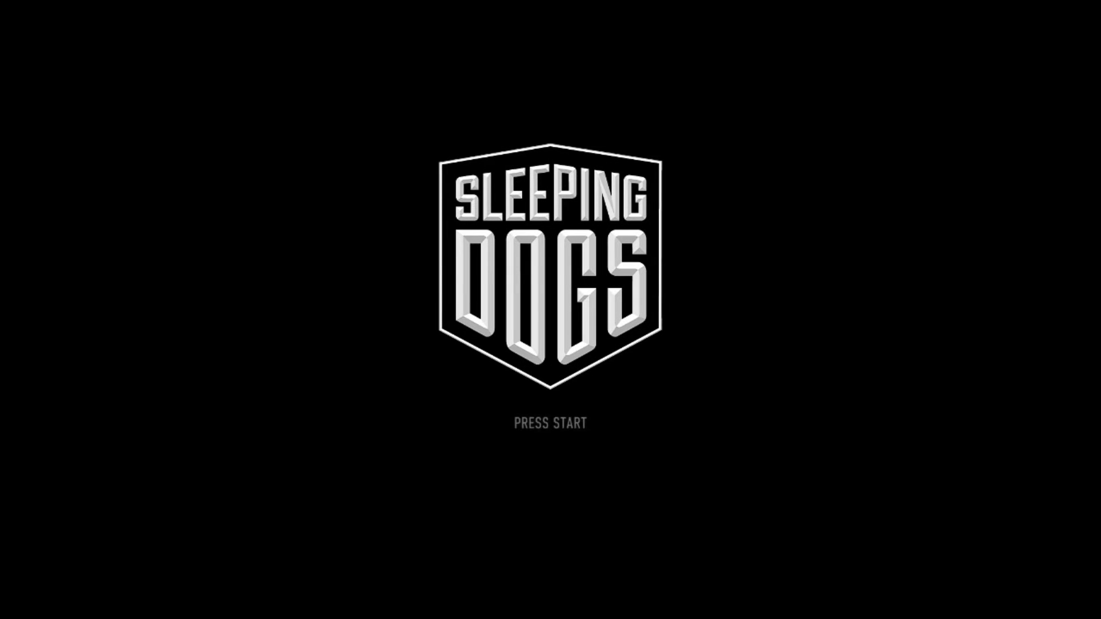
key("Return")
key("Return")
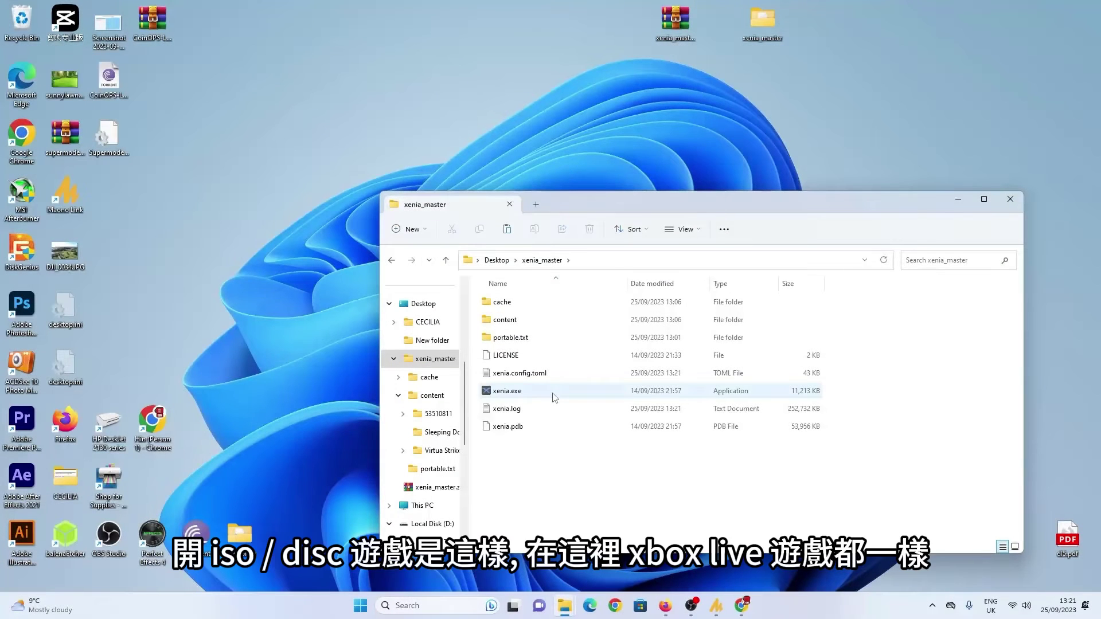
Relaunch xenia.exe and load the Virtua Striker package file from content\Virtua Striker\584113CD\000D0000
double_click(552, 393)
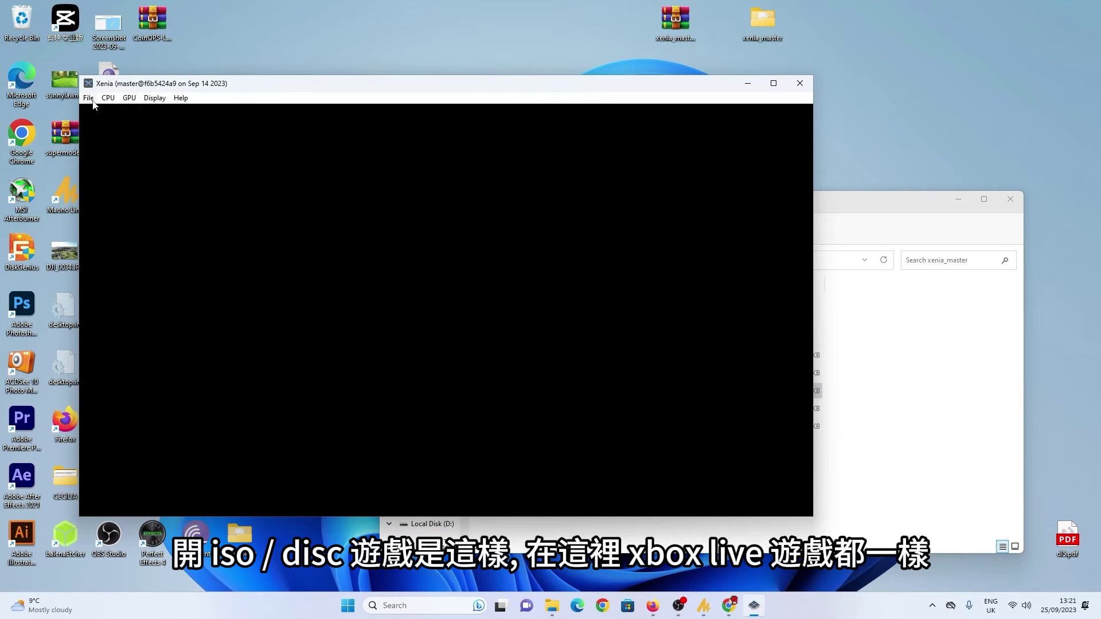
left_click(88, 99)
left_click(105, 115)
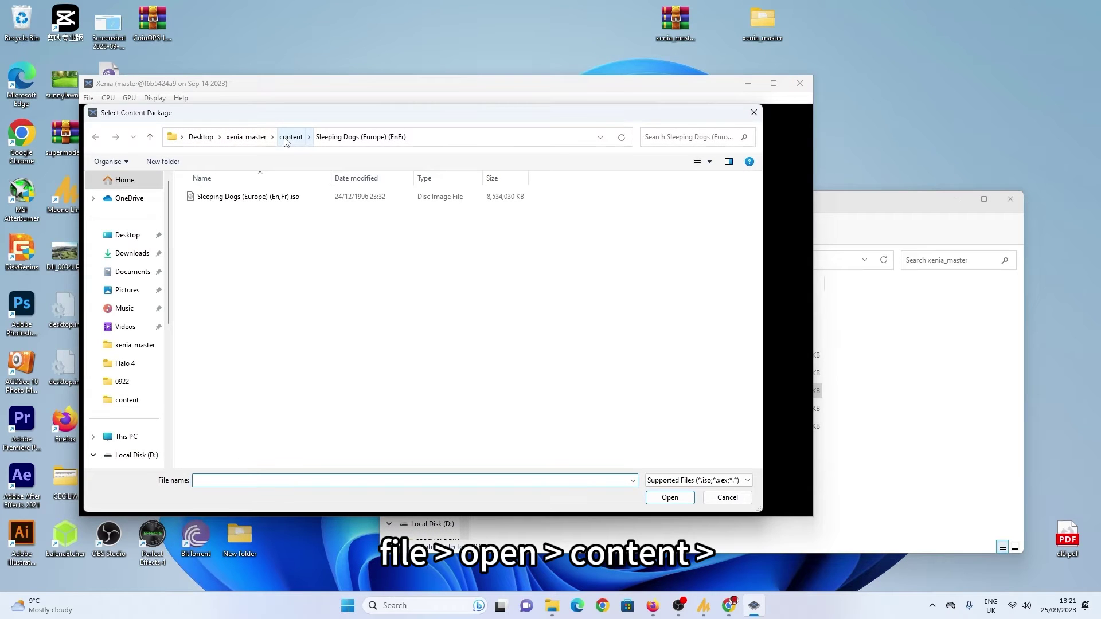
left_click(285, 141)
double_click(223, 235)
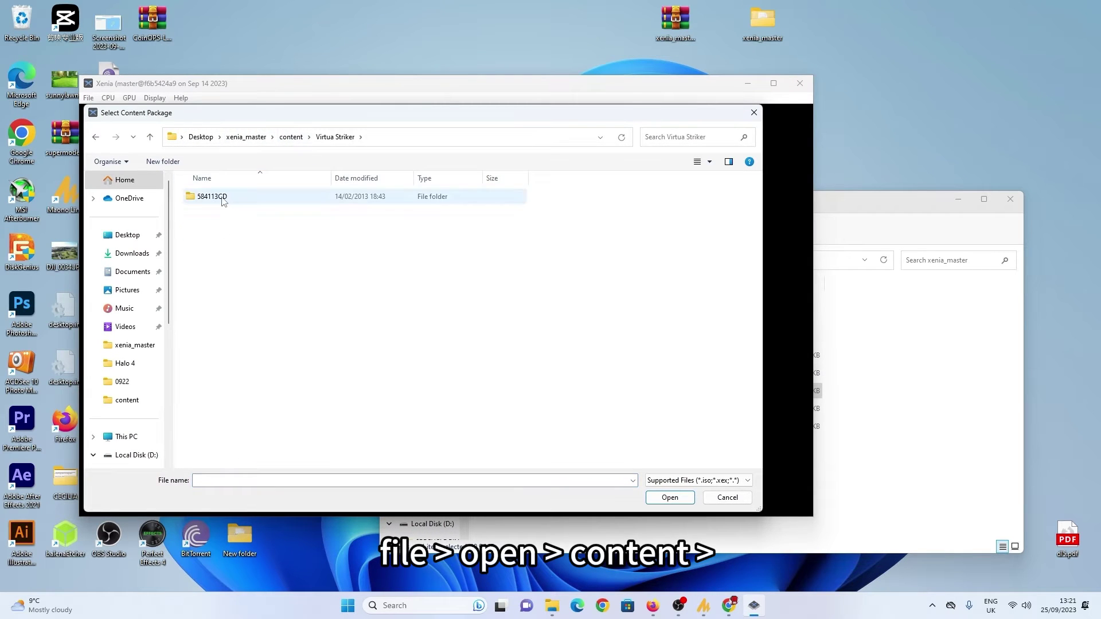
double_click(229, 199)
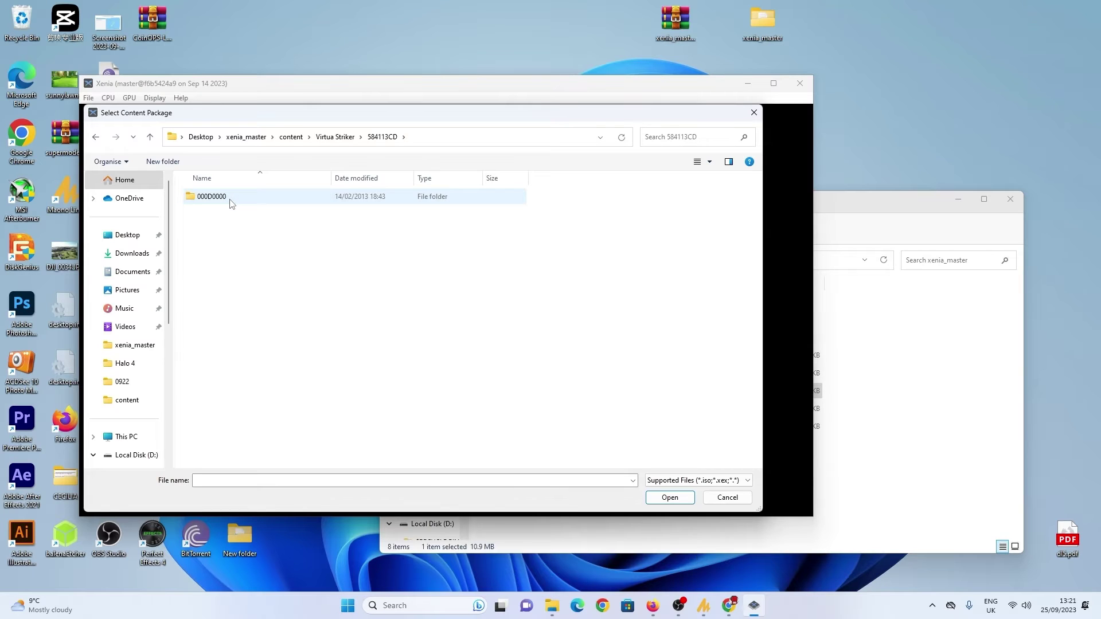
double_click(212, 197)
left_click(232, 197)
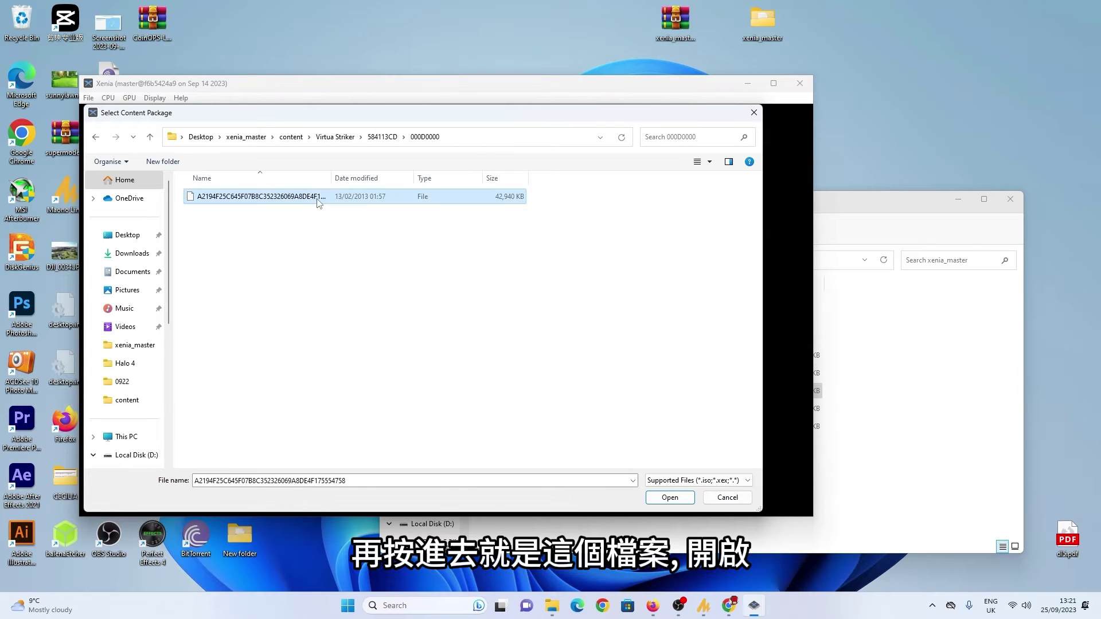
left_click(684, 498)
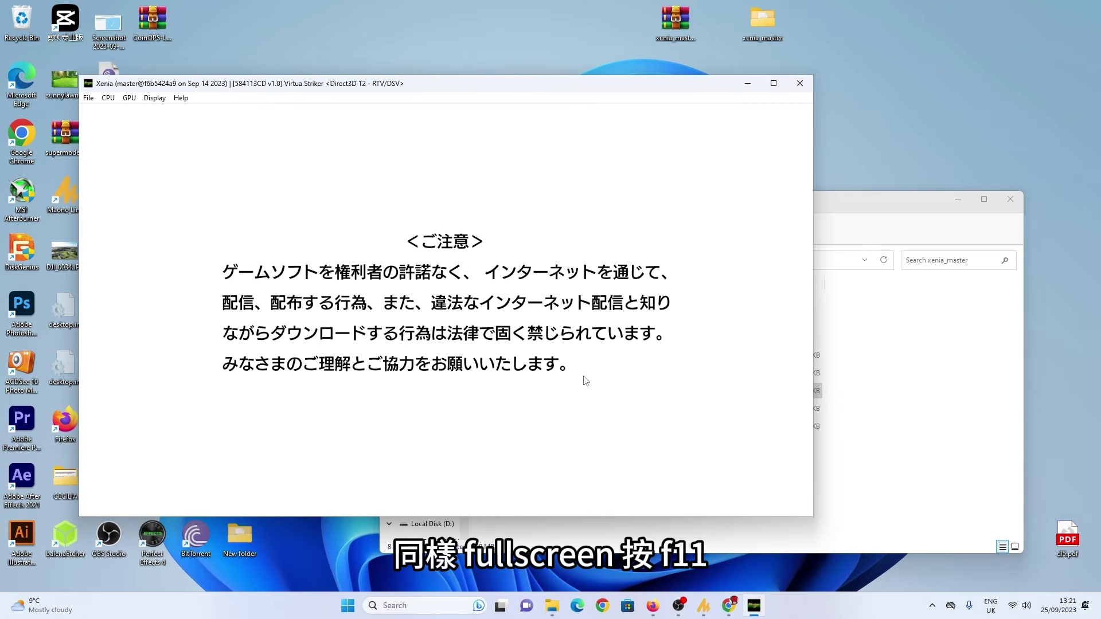
Switch Virtua Striker to fullscreen, choose Argentina as the team and continue past the tournament roster
key("F11")
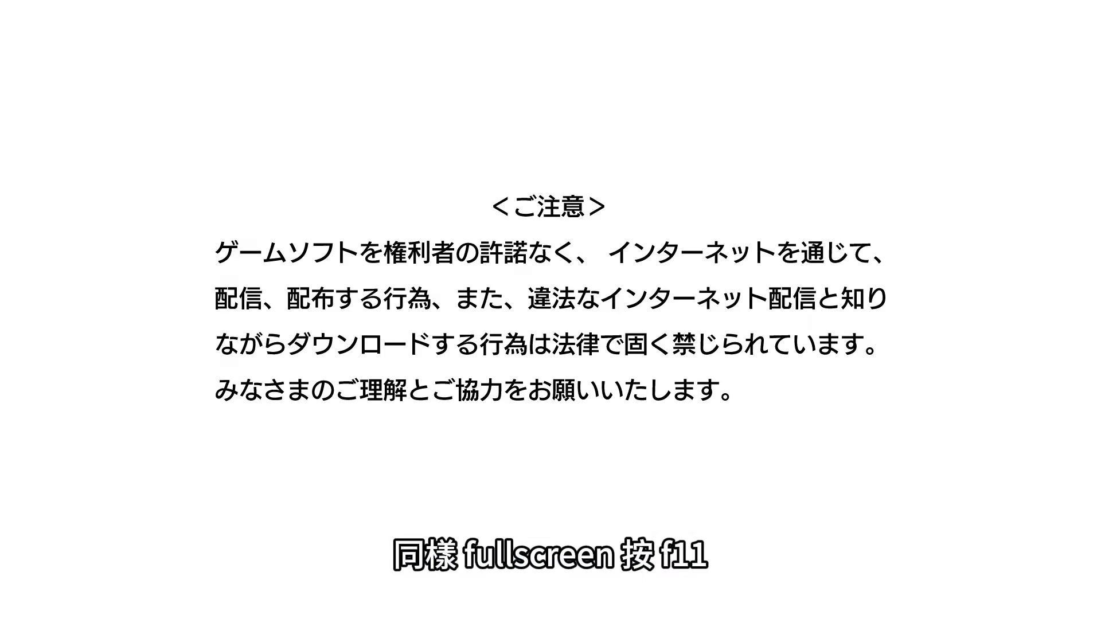
key("Down")
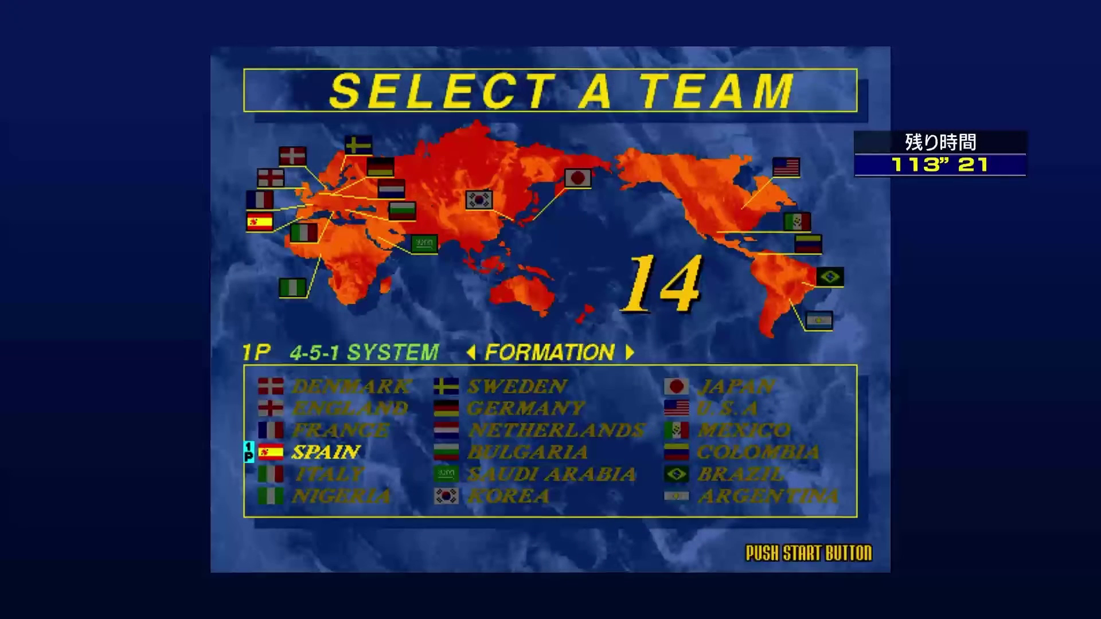
key("Right")
key("Right")
key("Up")
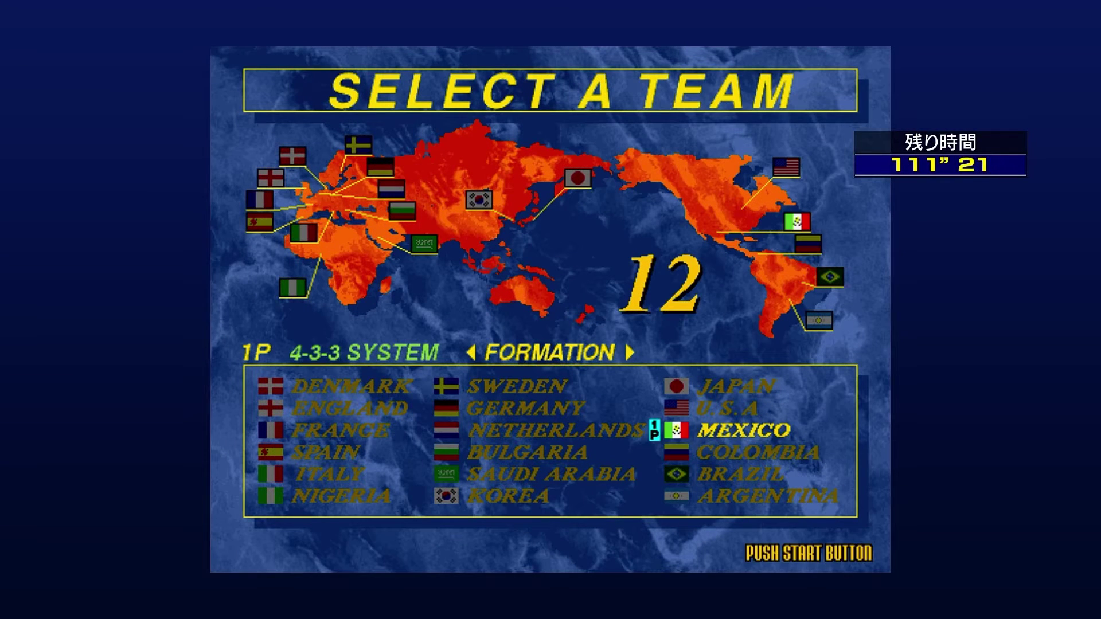
key("Down")
key("Down")
key("Down")
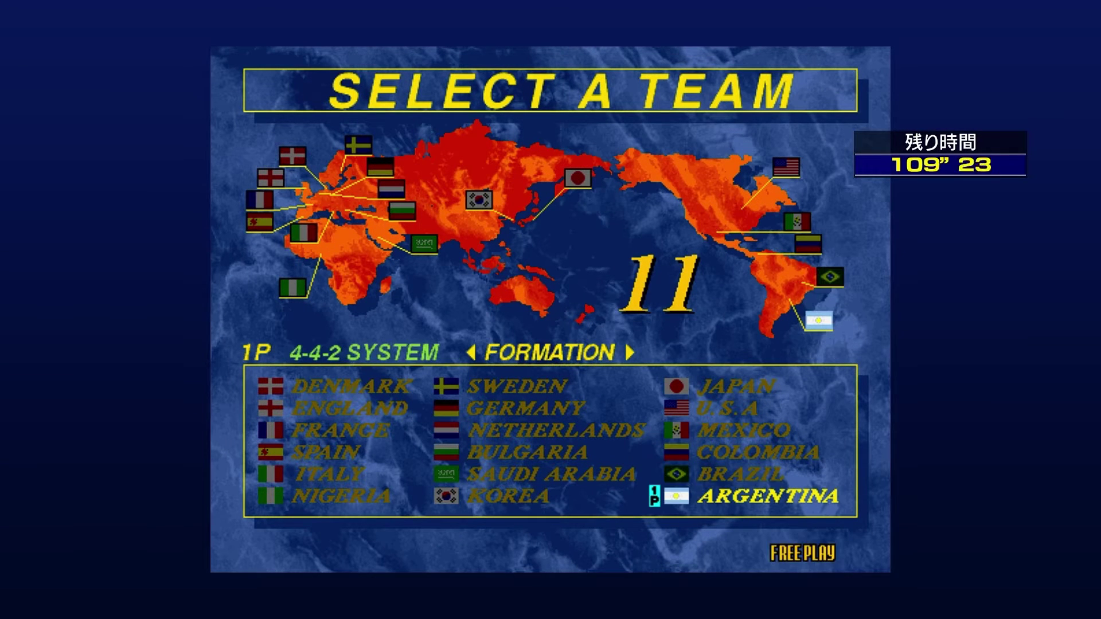
key("Return")
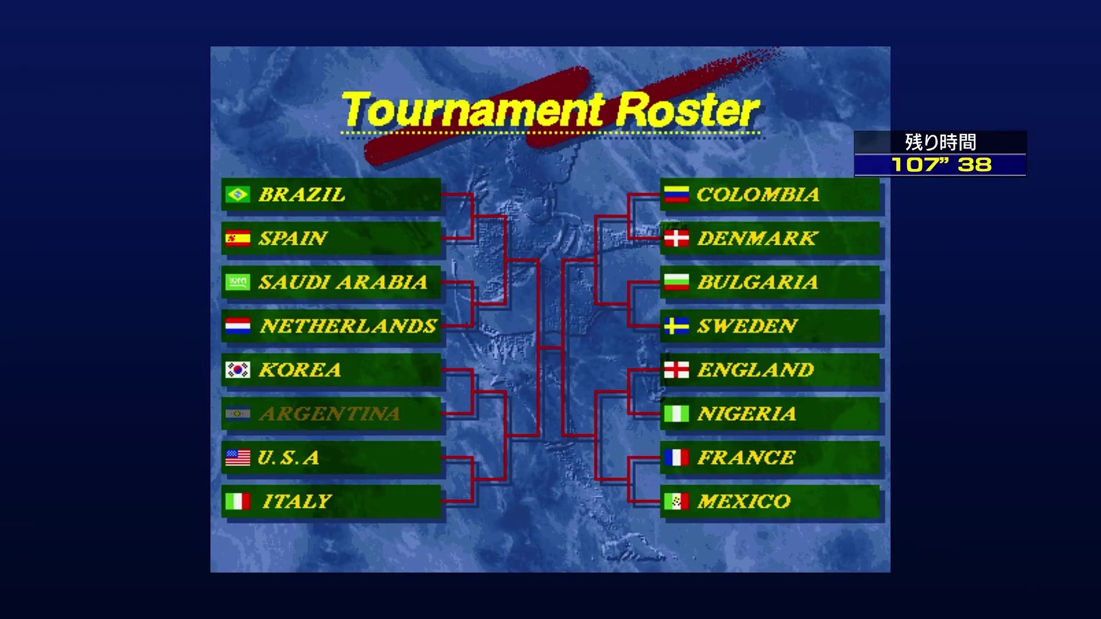
key("Return")
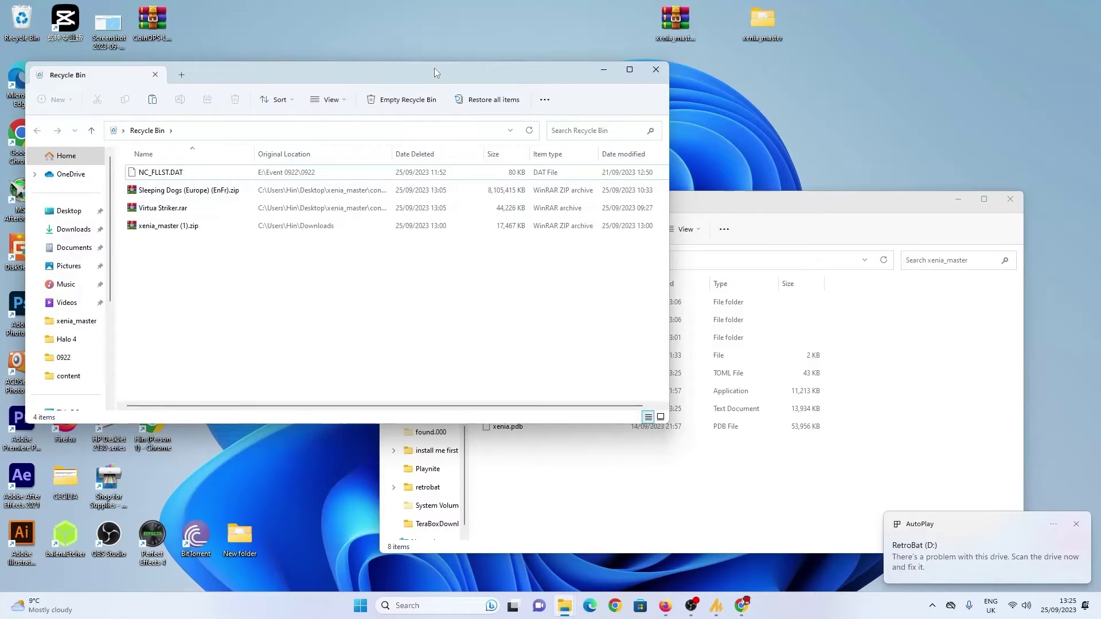
Open the RetroBat (D:) drive, minimize the xenia_master window and close the extra Explorer window, leaving only the drive's window
left_click_drag(434, 67, 565, 102)
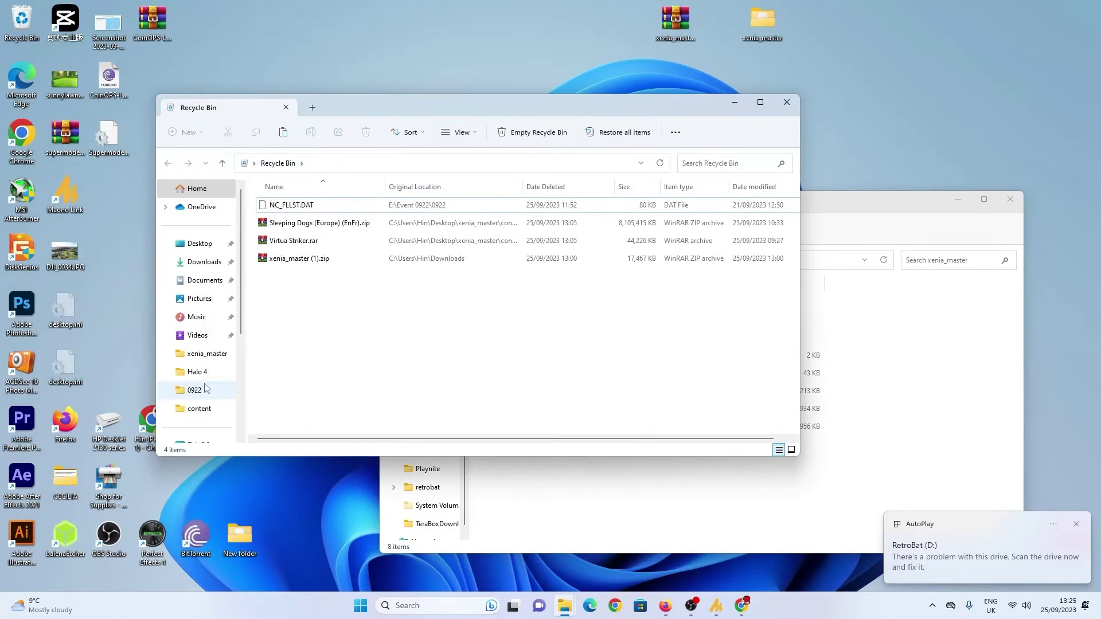
scroll(216, 388, "down", 2)
left_click(201, 353)
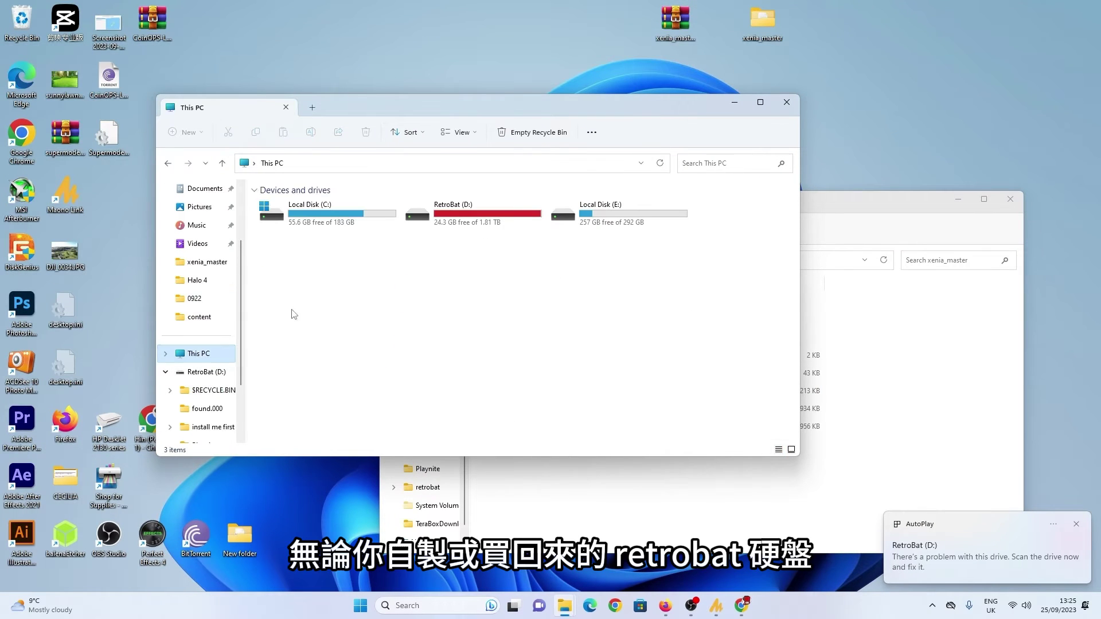
double_click(523, 228)
left_click(1076, 524)
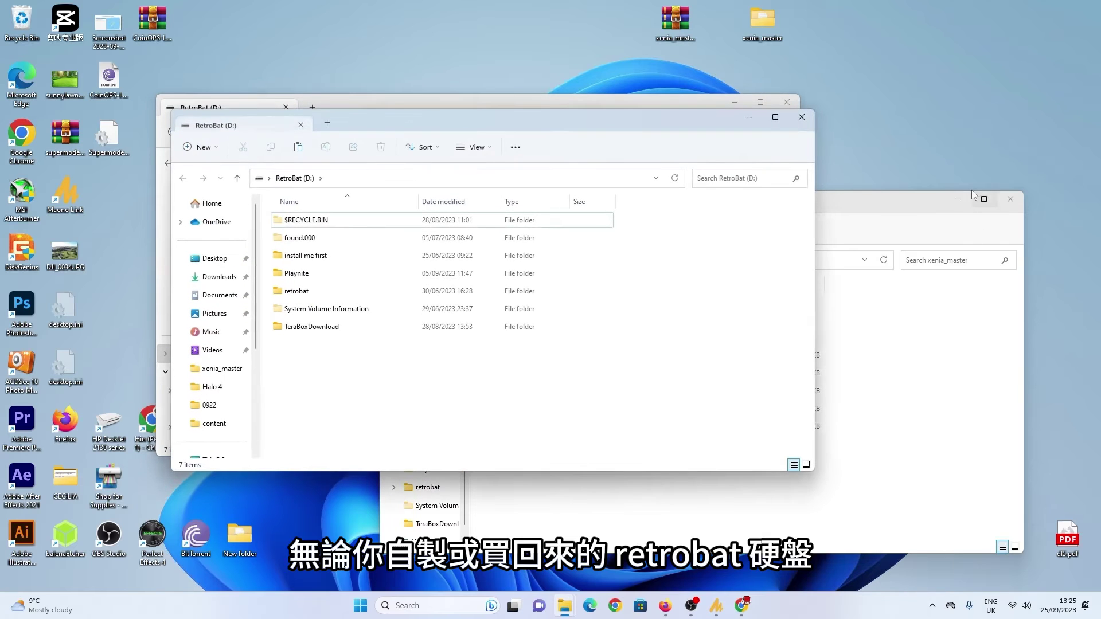
left_click(958, 199)
left_click_drag(683, 117, 905, 183)
left_click(771, 110)
left_click(785, 103)
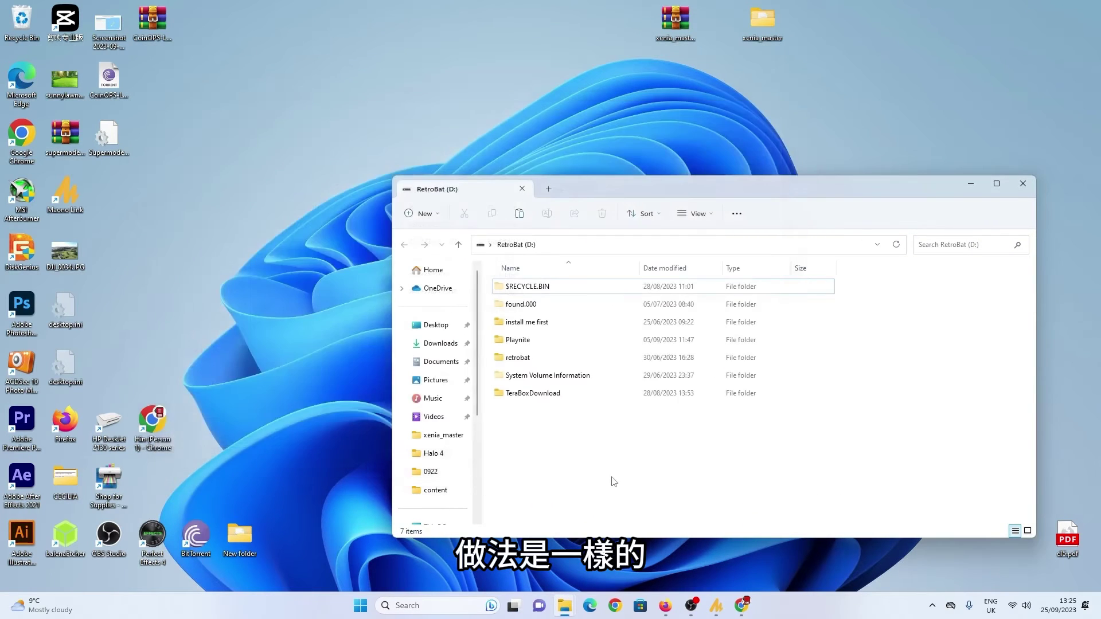
Browse to retrobat\roms\xbox360 on the RetroBat drive and open the Sleeping Dogs (Europe) (EnFr) folder to check its ISO
double_click(533, 360)
scroll(621, 368, "up", 2)
double_click(579, 411)
scroll(581, 411, "down", 10)
scroll(581, 413, "down", 20)
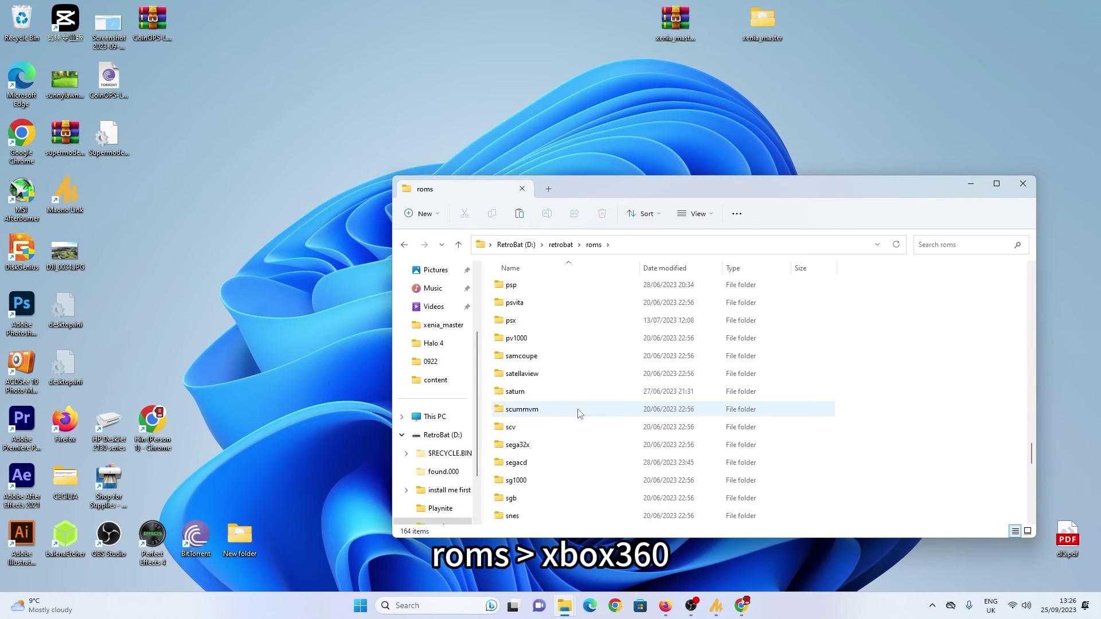
double_click(543, 447)
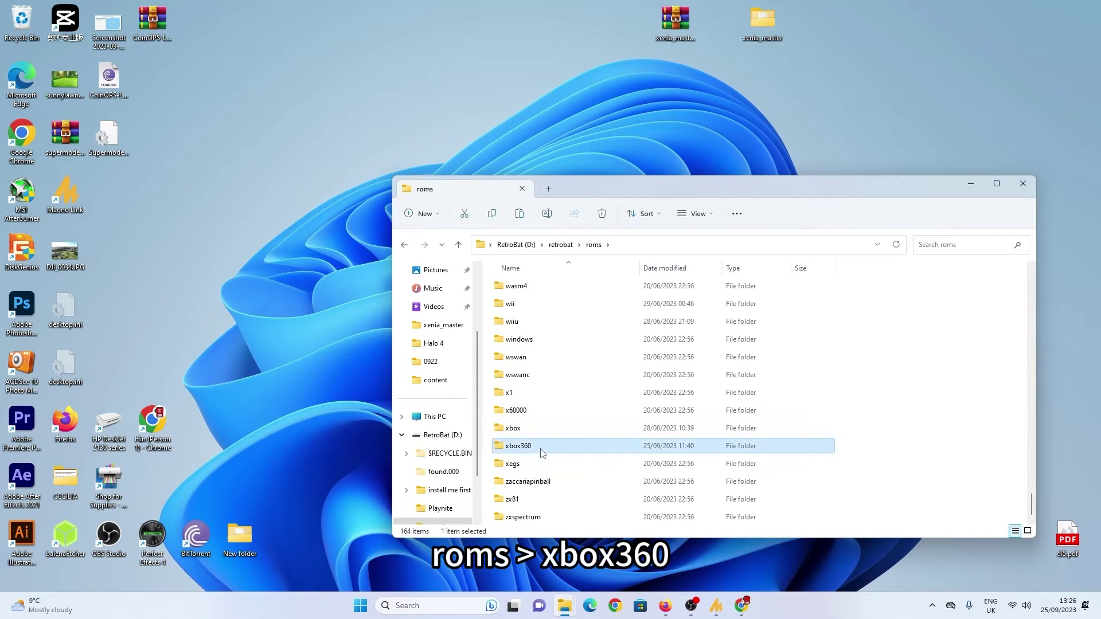
double_click(553, 289)
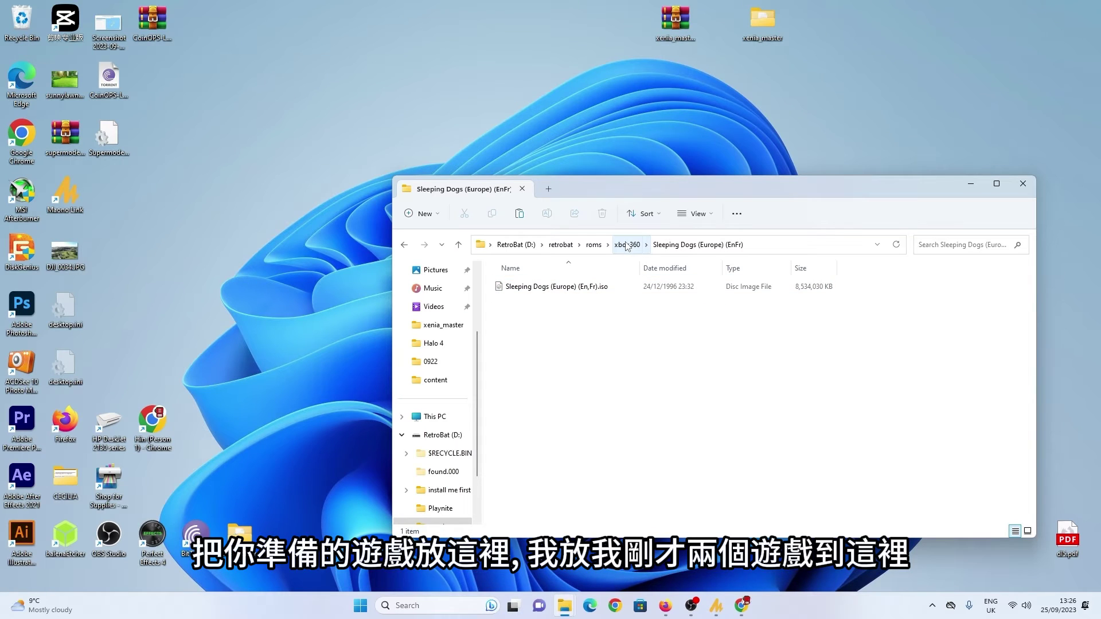
Check the other game's folder inside xbox360 and go back up to the root of RetroBat (D:)
left_click(626, 245)
double_click(551, 308)
left_click(549, 290)
key("Return")
left_click(593, 245)
left_click(560, 245)
left_click(512, 245)
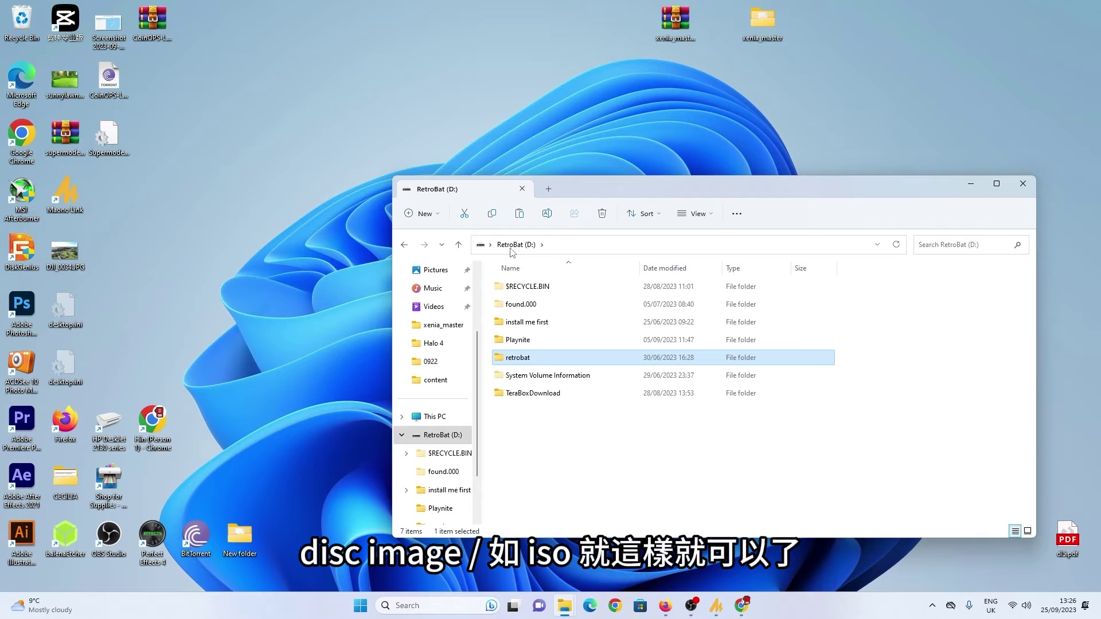
Launch BatGui.exe from the retrobat folder and move its window clear of the file list
double_click(570, 358)
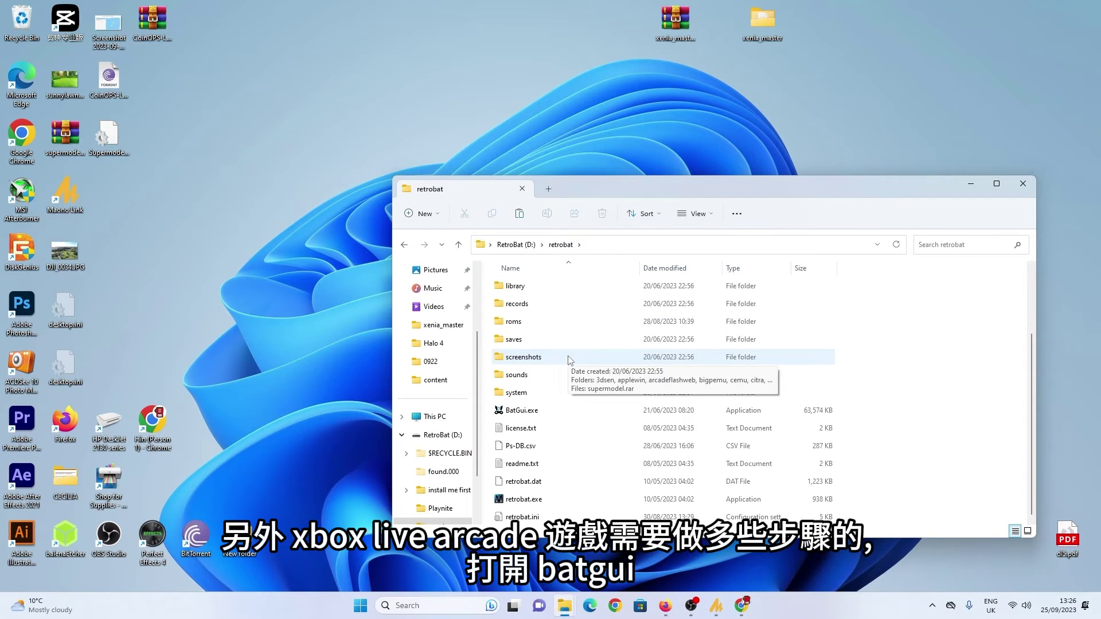
double_click(534, 414)
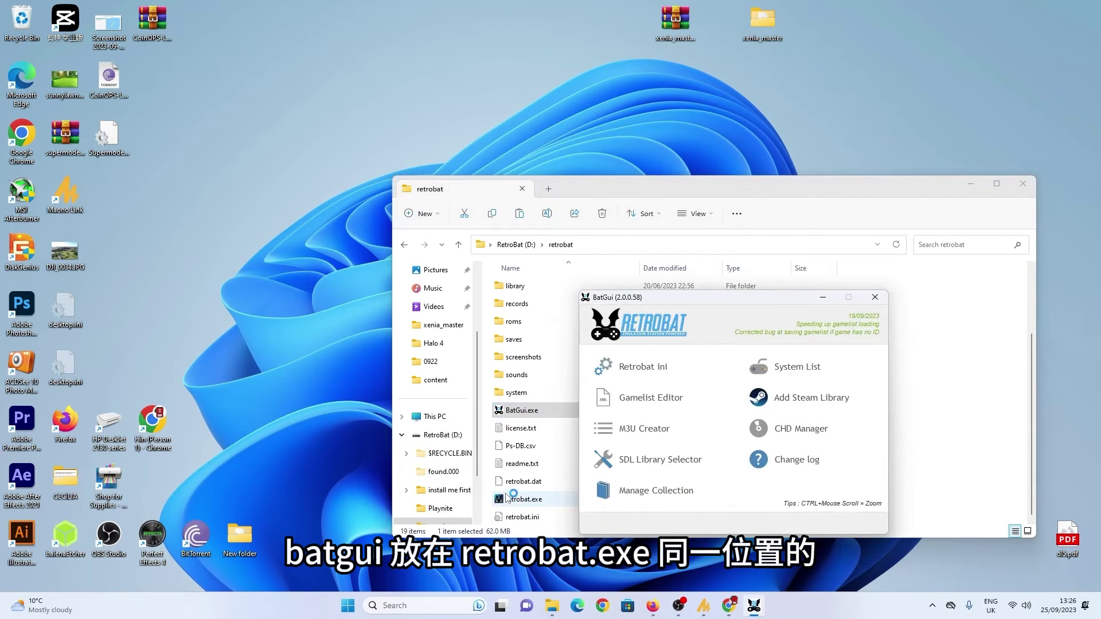
left_click_drag(738, 299, 809, 310)
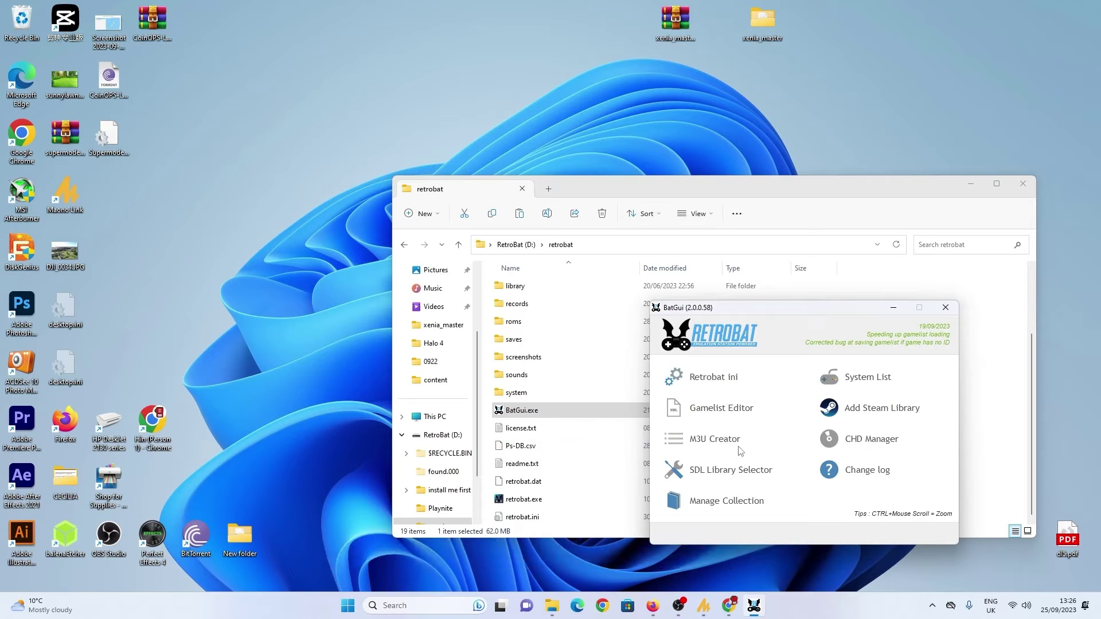
left_click_drag(762, 312, 759, 303)
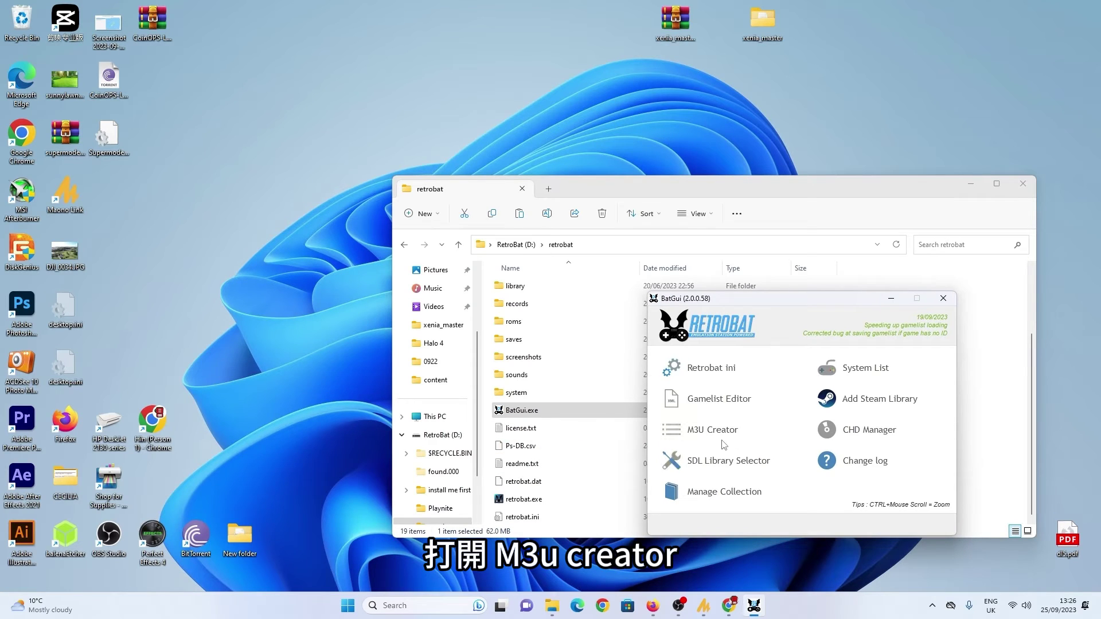
Open the M3U Creator and scan the XBLA games path D:\retrobat\roms\xbox360
left_click(722, 439)
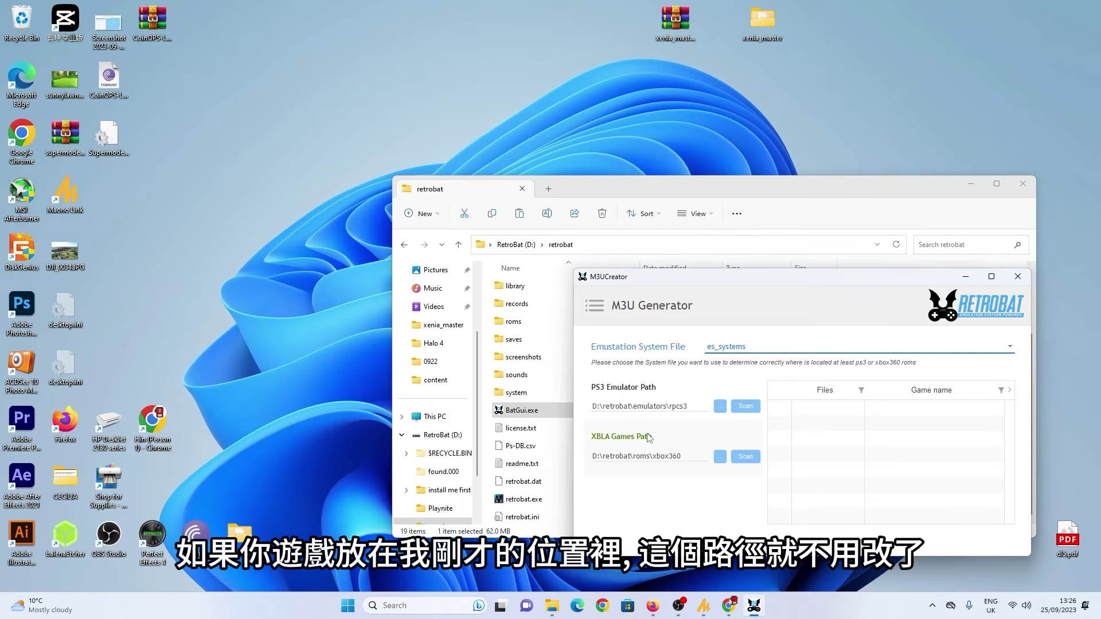
triple_click(684, 459)
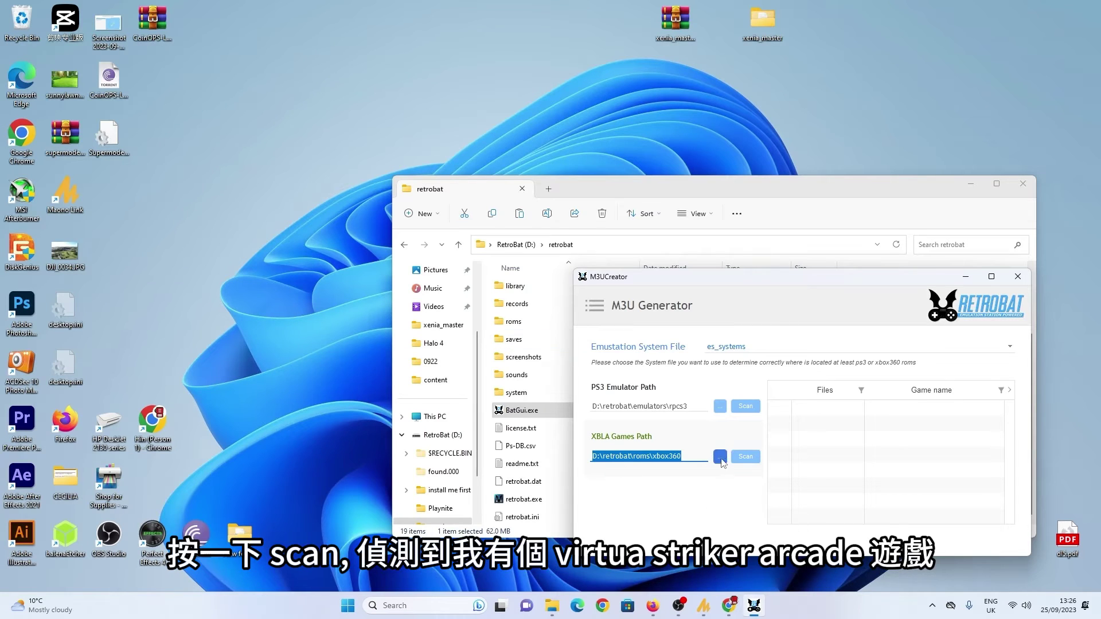
left_click(746, 456)
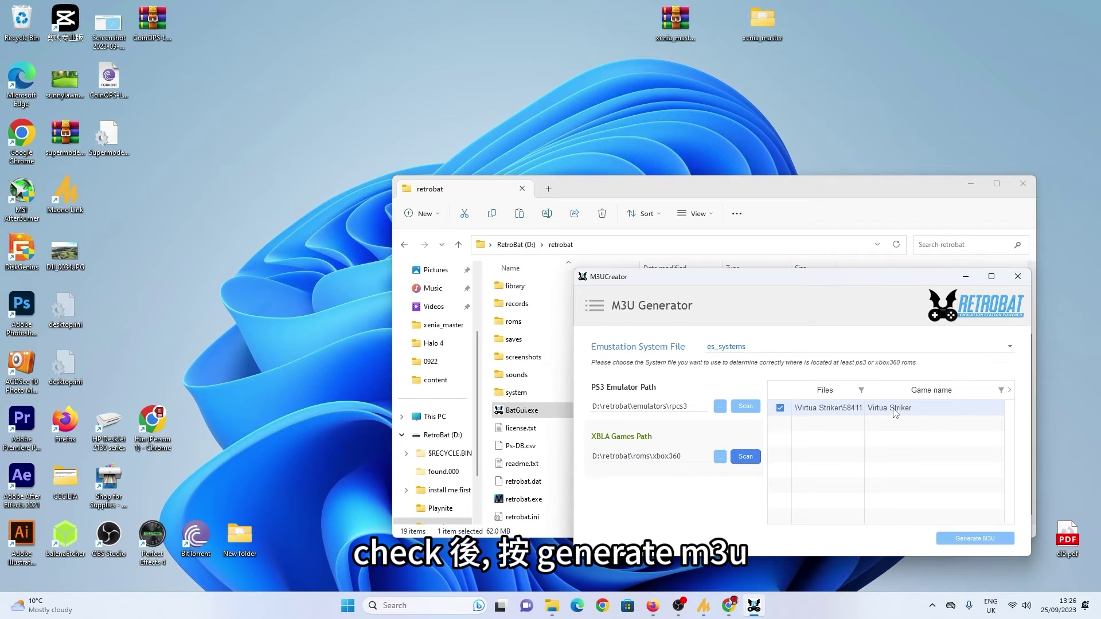
Generate the M3U file for Virtua Striker, and close the M3U Creator and BatGui
left_click(781, 407)
left_click(968, 542)
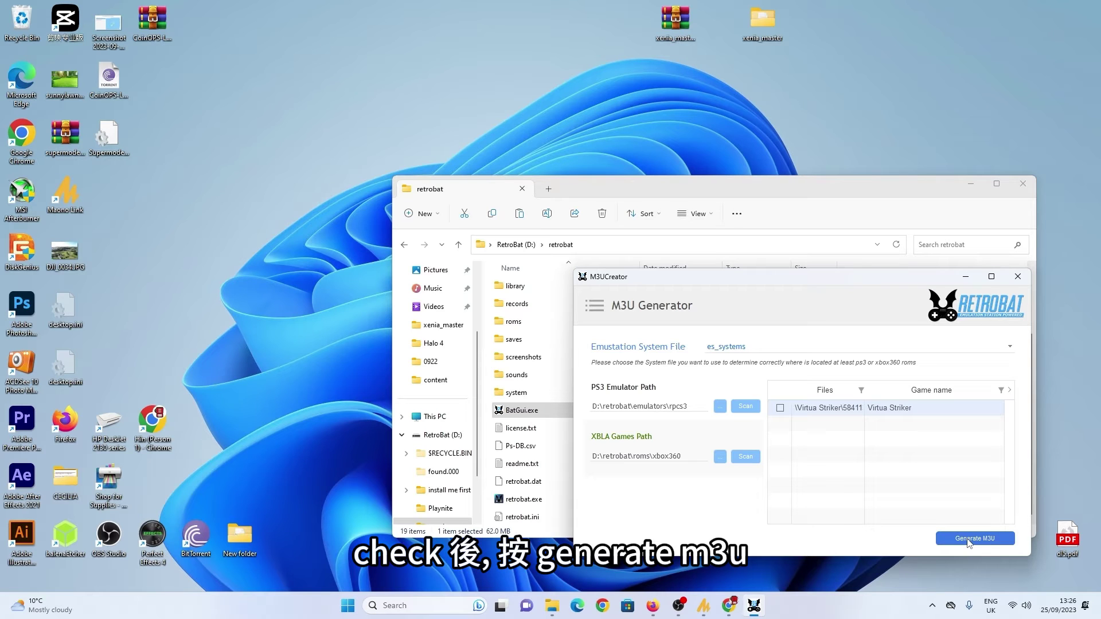
left_click(1027, 281)
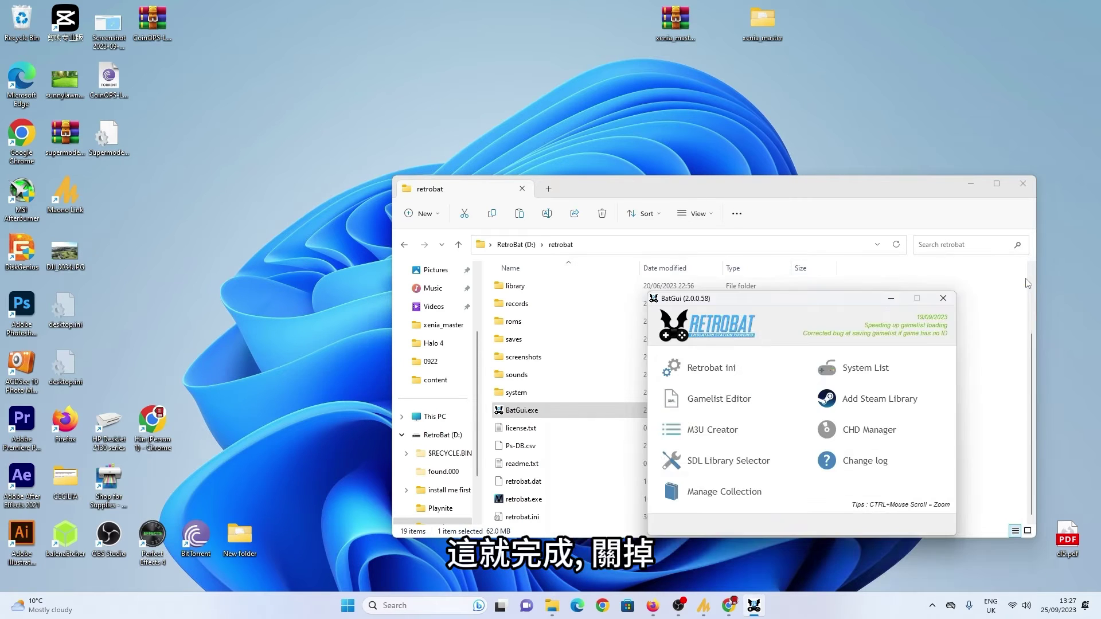
left_click(942, 298)
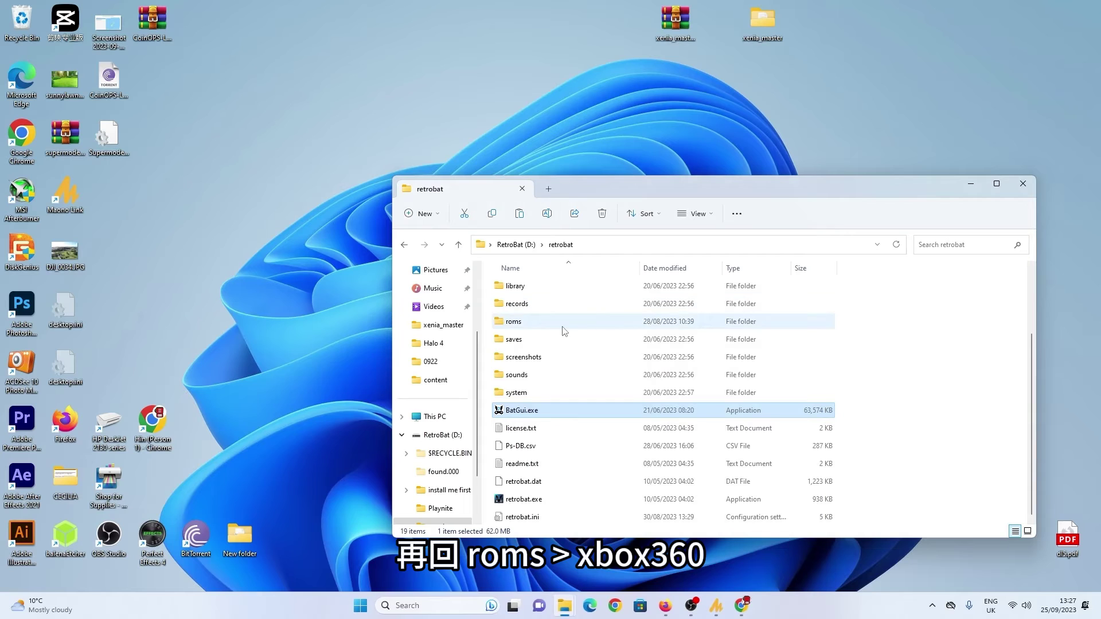
Browse to roms\xbox360 inside the retrobat folder to check for the generated Virtua Striker.m3u
double_click(534, 321)
left_click_drag(1033, 285, 1044, 531)
left_click(519, 447)
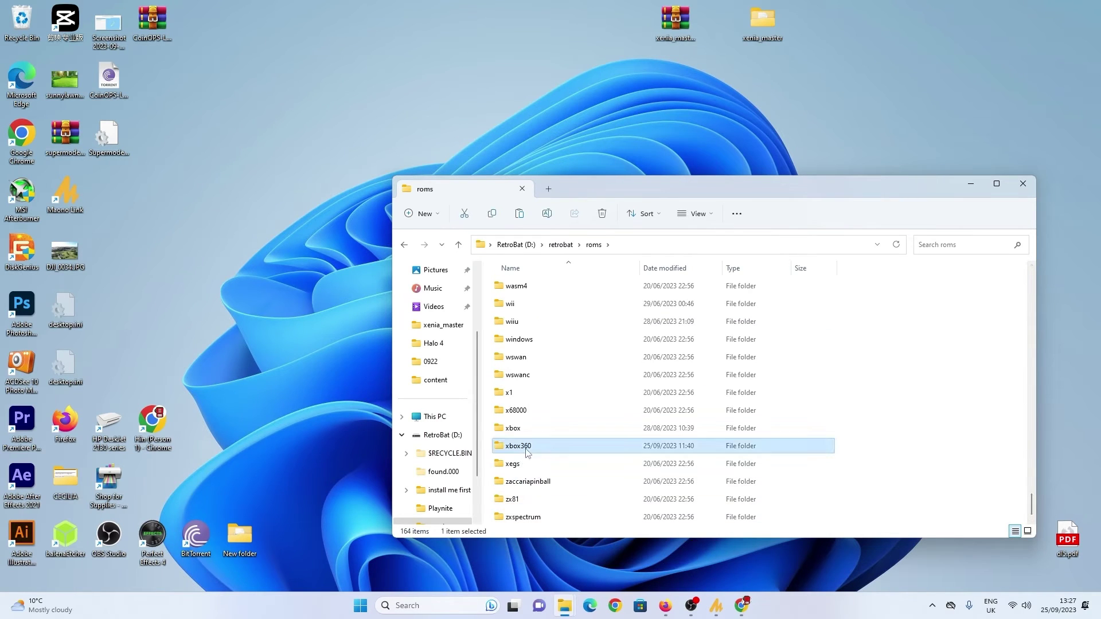
double_click(527, 450)
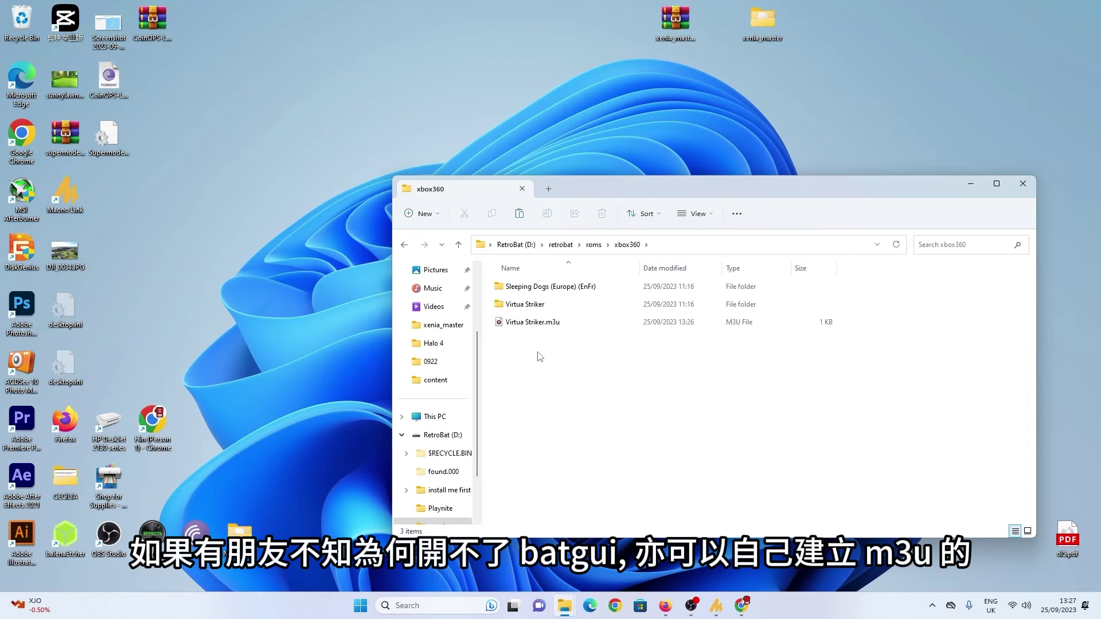
Create a new text document in the xbox360 folder and name it VS.m3u
right_click(540, 357)
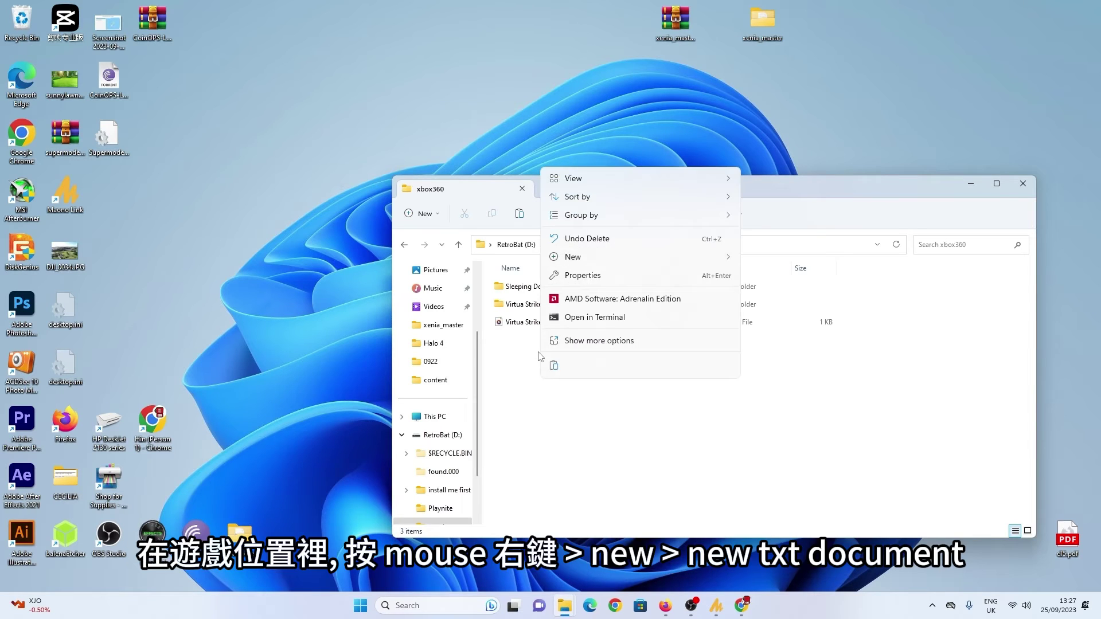
mouse_move(591, 261)
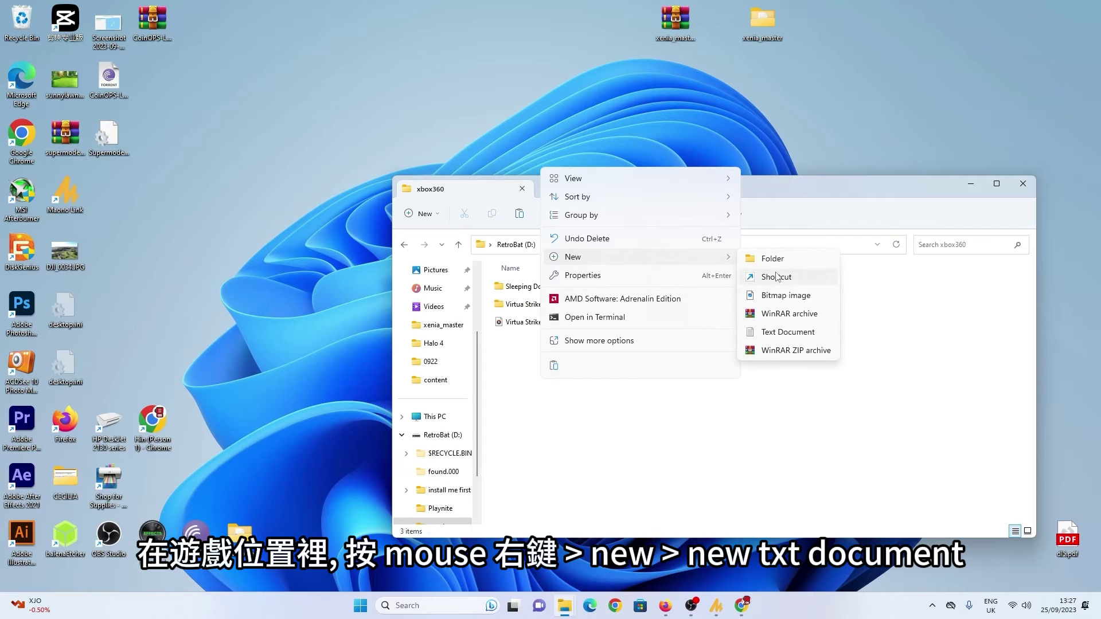
left_click(791, 337)
left_click(586, 323)
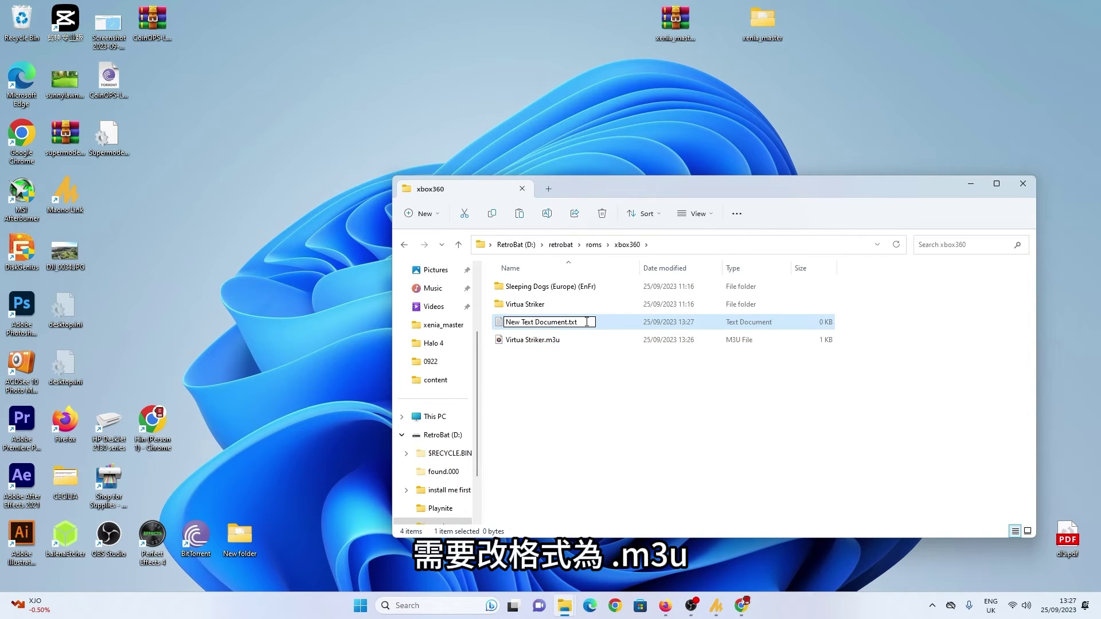
key("BackSpace")
key("BackSpace")
key("BackSpace")
type("m3u")
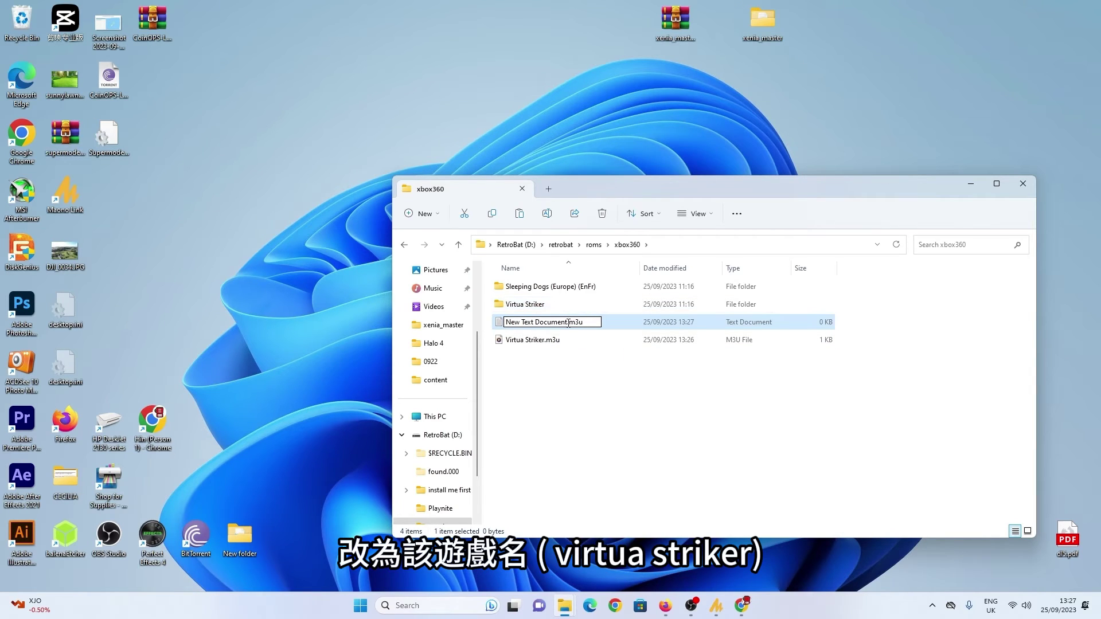
left_click_drag(568, 323, 503, 324)
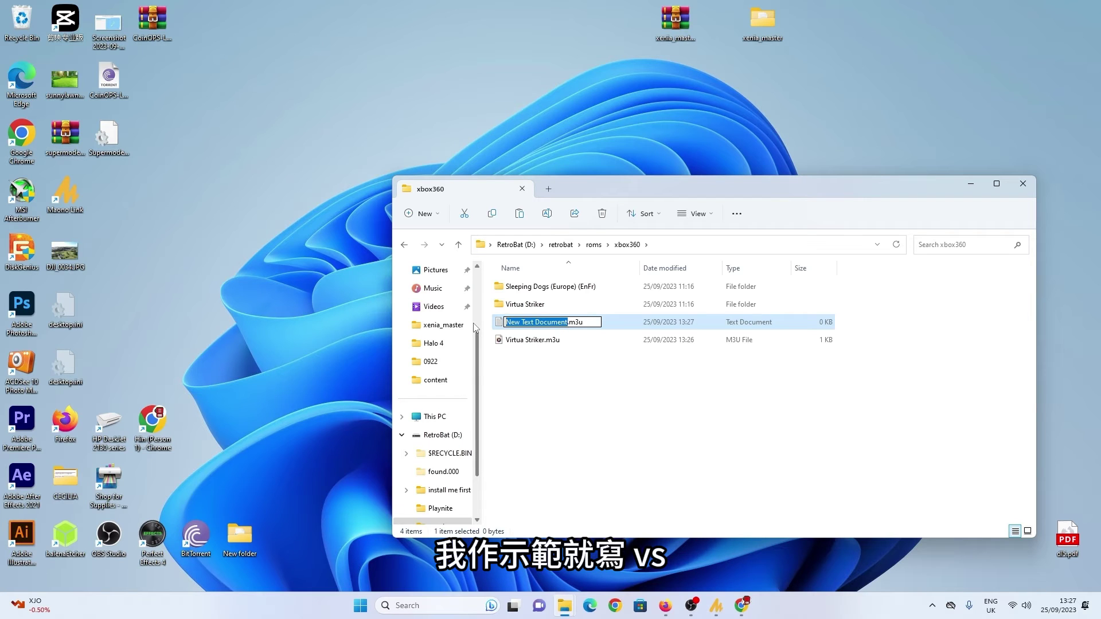
type("VS")
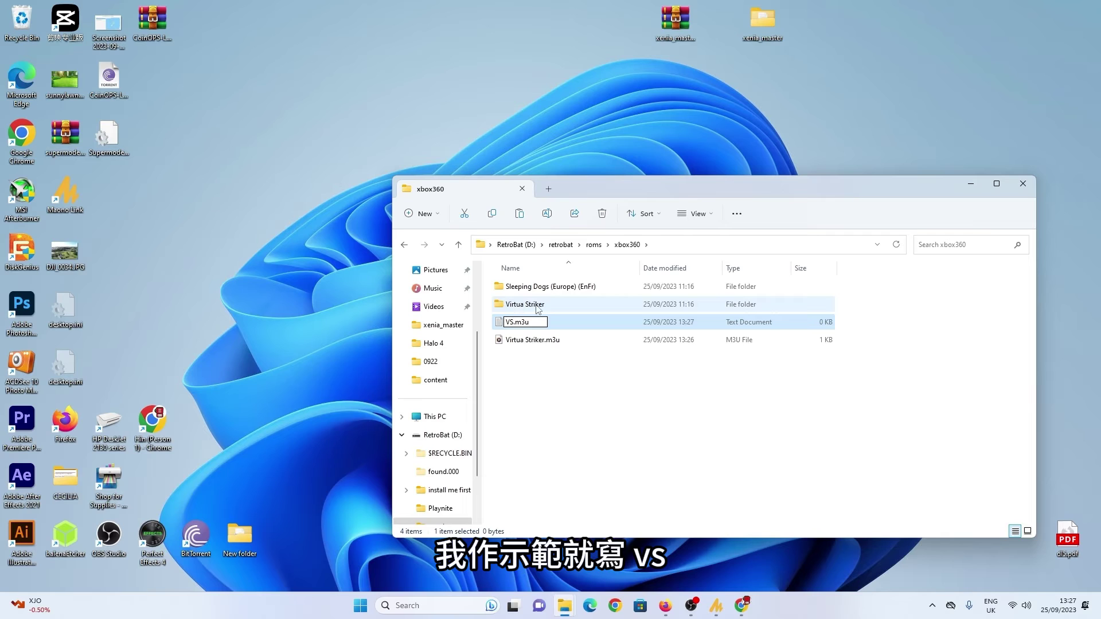
key("Return")
left_click(607, 306)
Open Virtua Striker.m3u in Notepad to examine the game path it contains, and close it
left_click(547, 325)
right_click(550, 327)
mouse_move(616, 387)
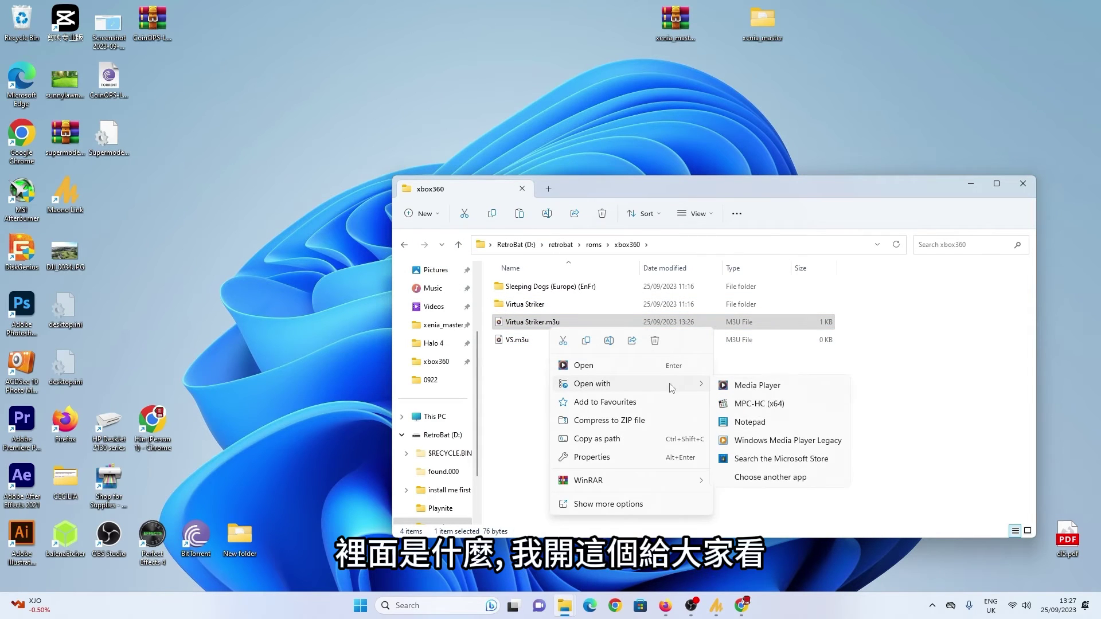
left_click(750, 422)
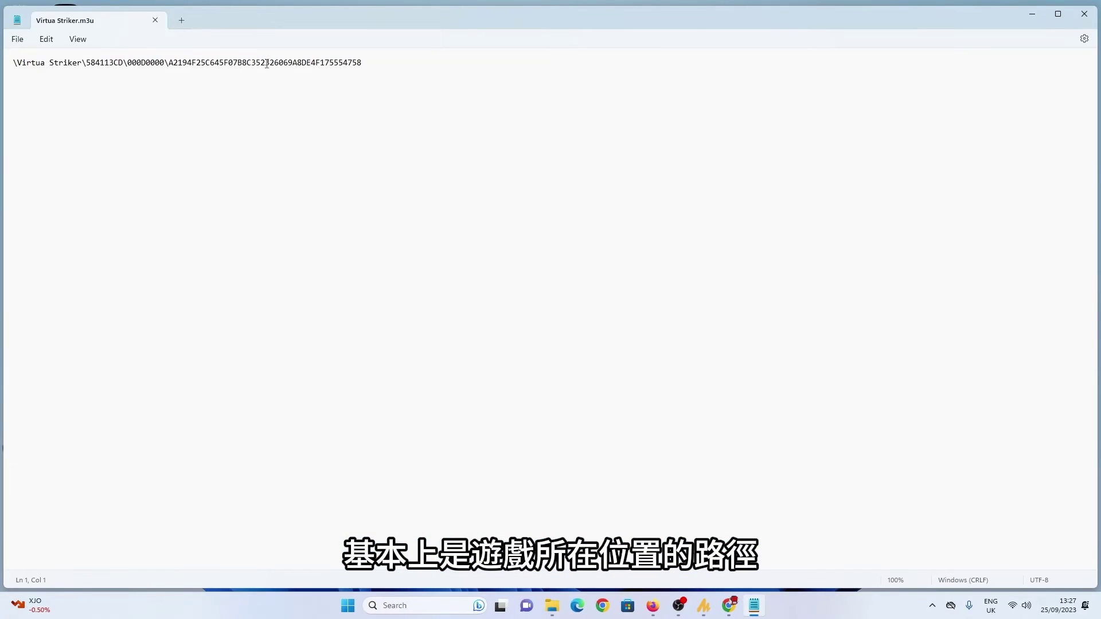
left_click_drag(404, 65, 12, 65)
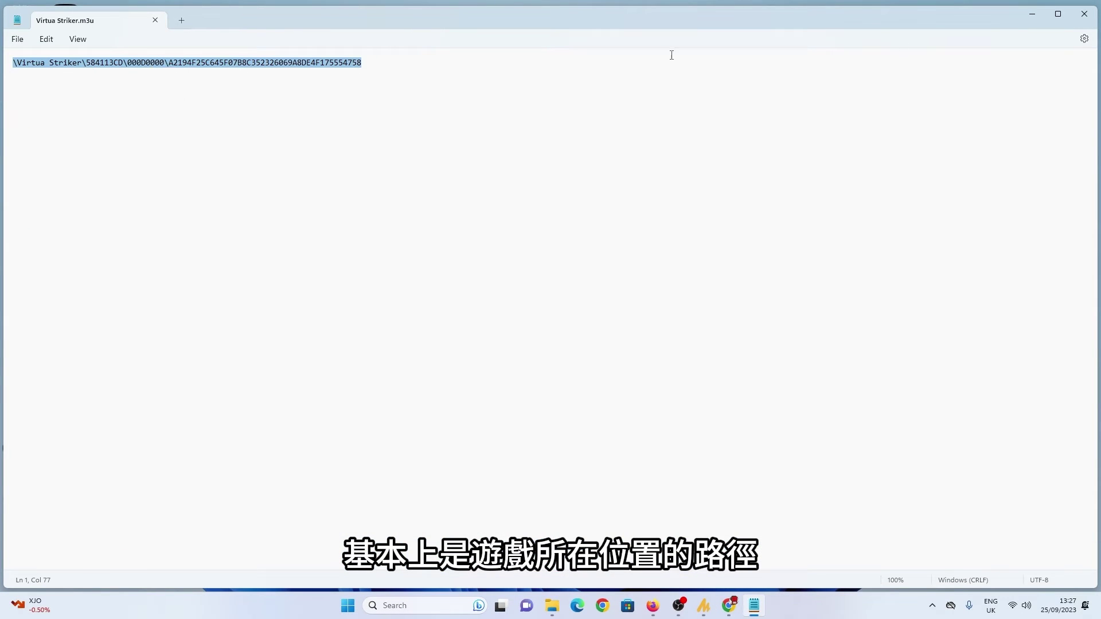
left_click(1084, 14)
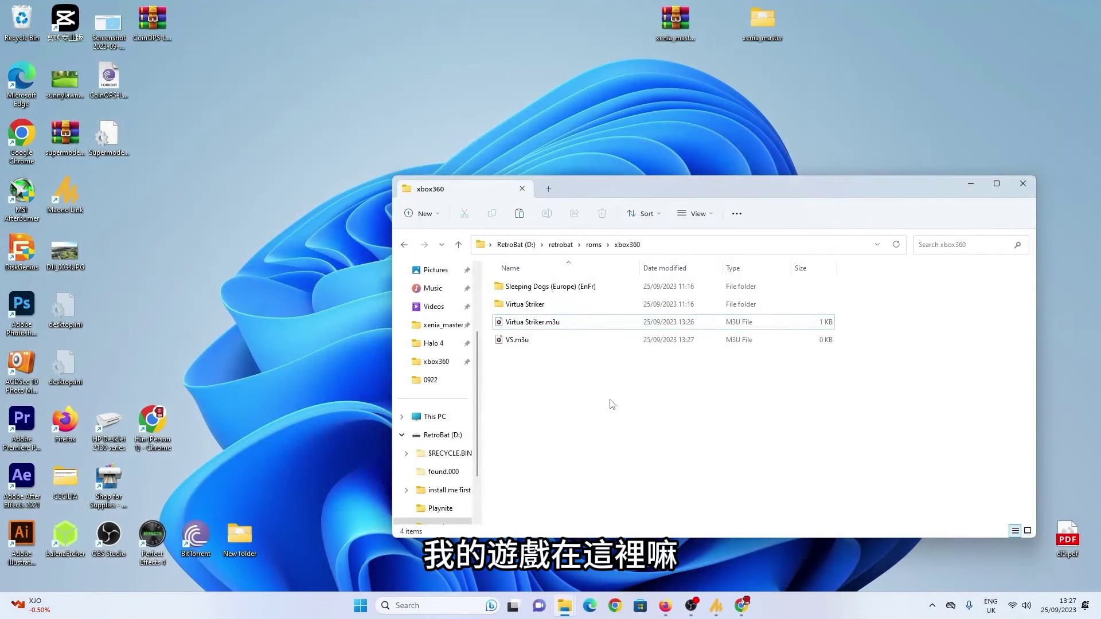
Browse to Virtua Striker\584113CD\000D0000 and copy the folder path from \Virtua Striker onwards
left_click(543, 309)
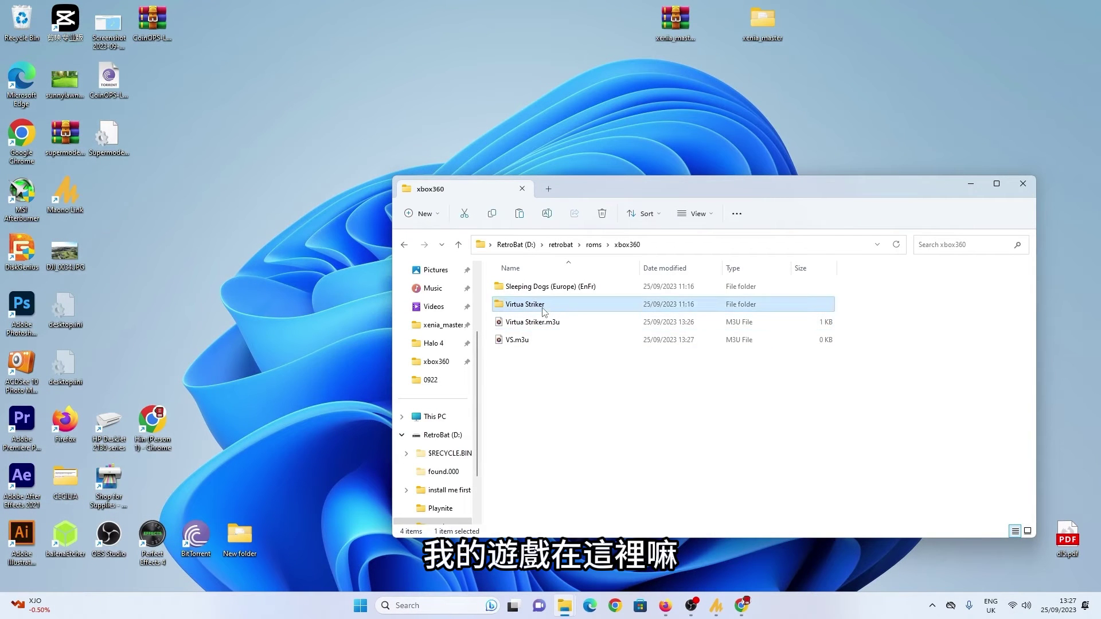
double_click(543, 308)
double_click(539, 288)
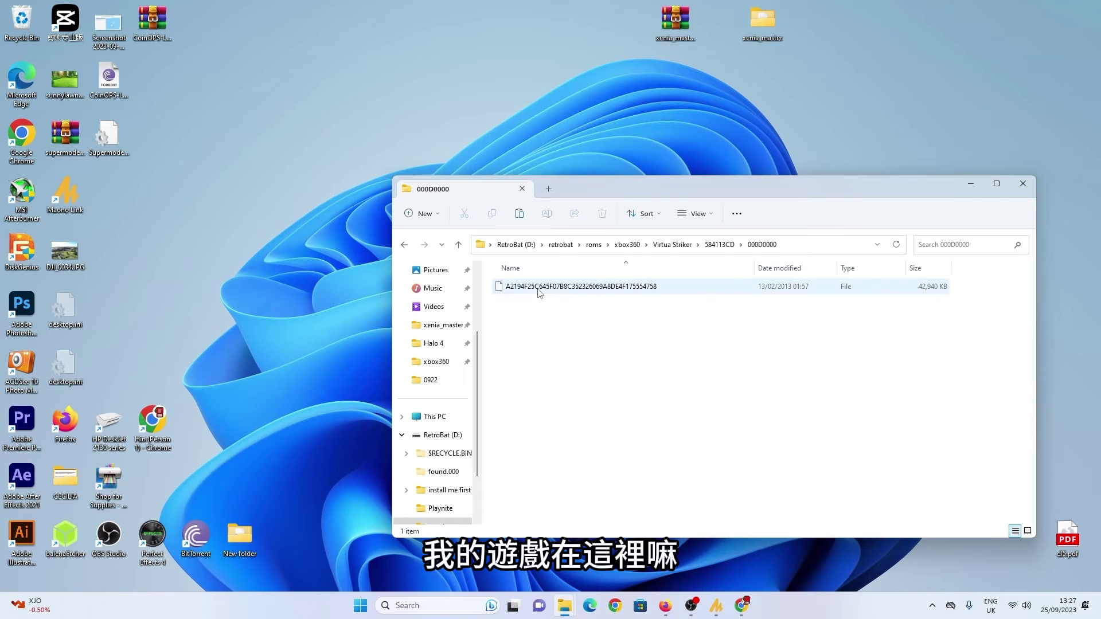
left_click(539, 288)
left_click(801, 245)
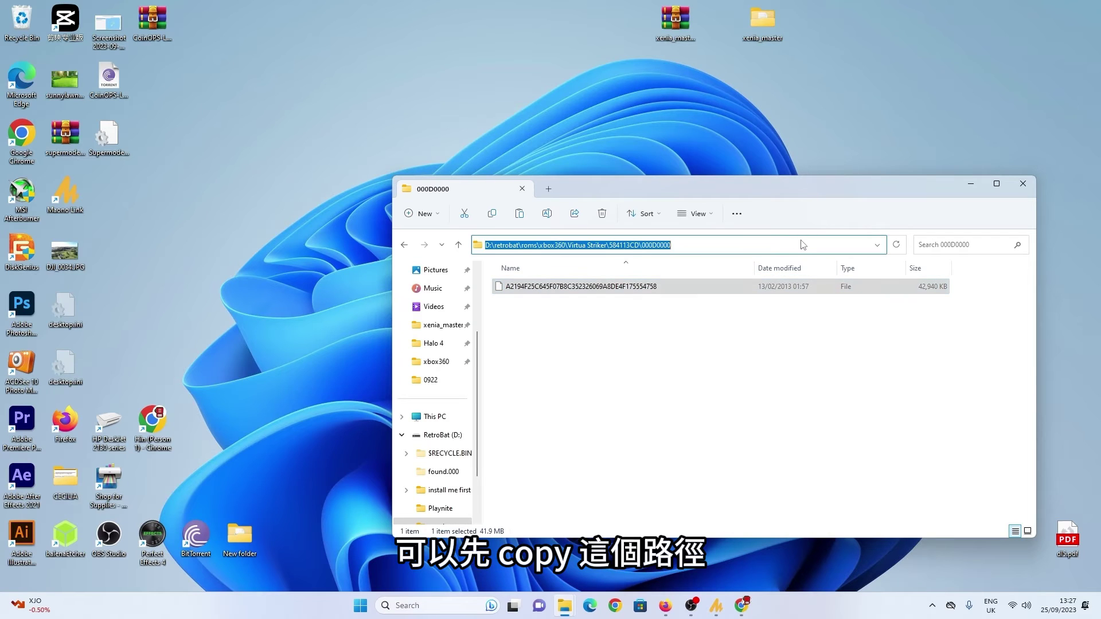
left_click_drag(770, 244, 578, 247)
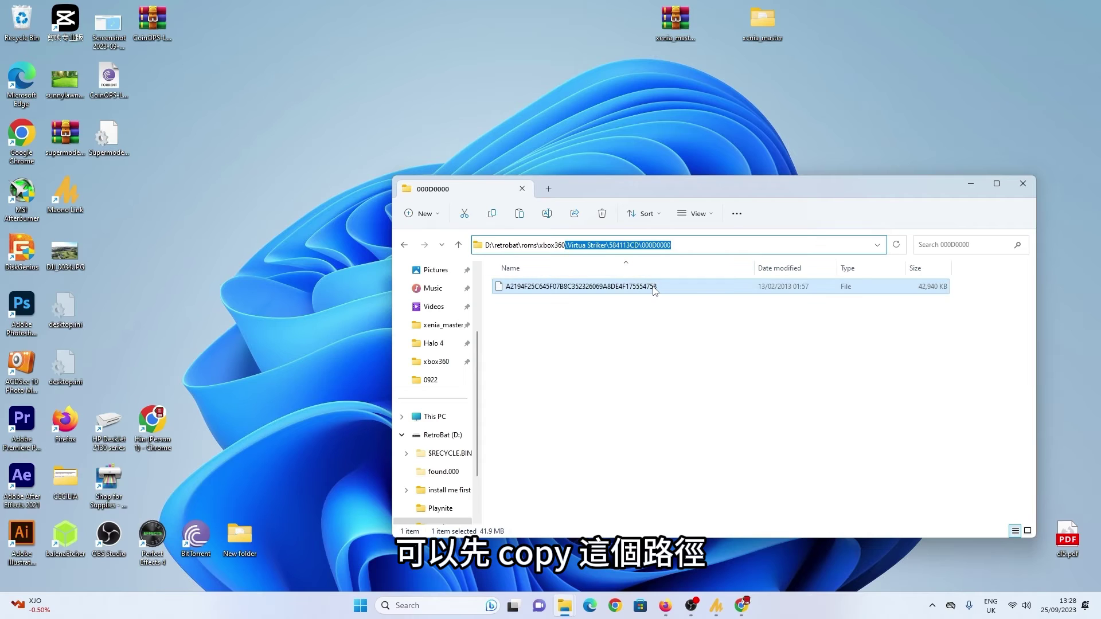
left_click(656, 356)
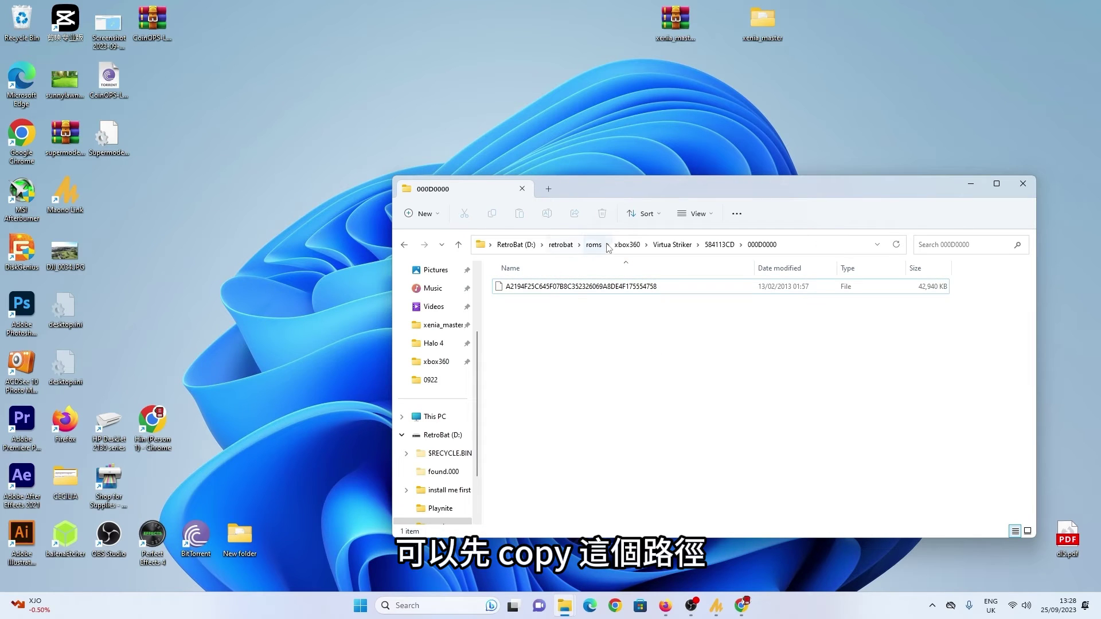
Open VS.m3u from the xbox360 folder in Notepad and enter \Virtua Striker\584113CD\000D0000\ as its path
left_click(678, 245)
left_click(627, 245)
left_click(525, 341)
right_click(526, 346)
mouse_move(588, 400)
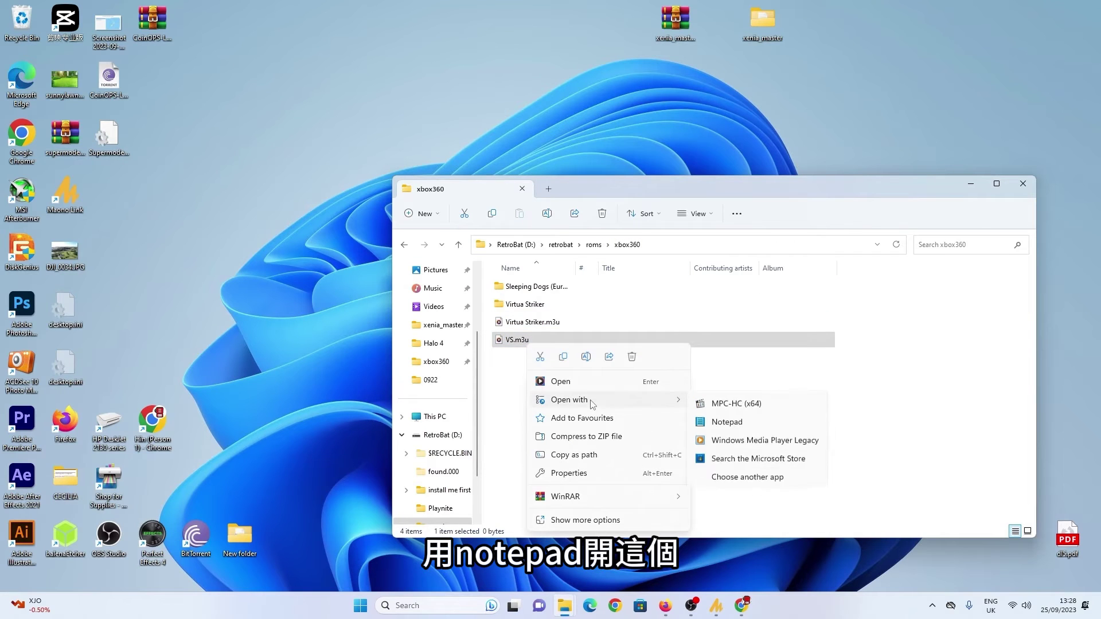
left_click(726, 445)
type("\\Virtua Striker\\584113CD\\000D0000")
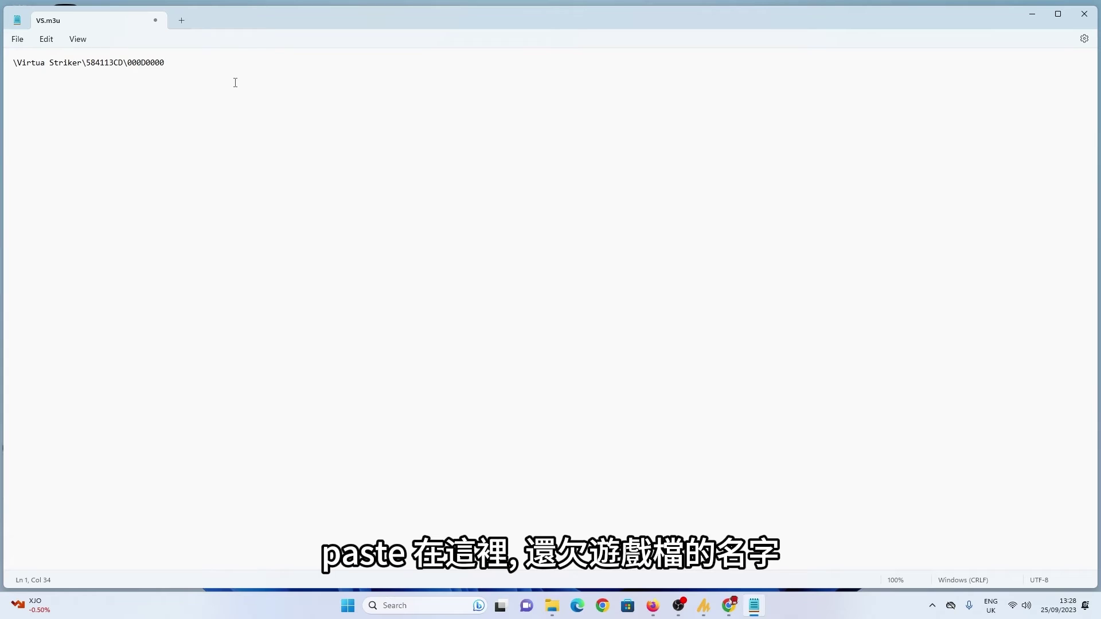
type("#")
type("\\")
Copy the name of the game file in Virtua Striker\584113CD\000D0000 and append it to the path in VS.m3u
left_click(552, 606)
left_click(539, 305)
double_click(539, 305)
double_click(525, 287)
double_click(524, 286)
left_click(641, 289)
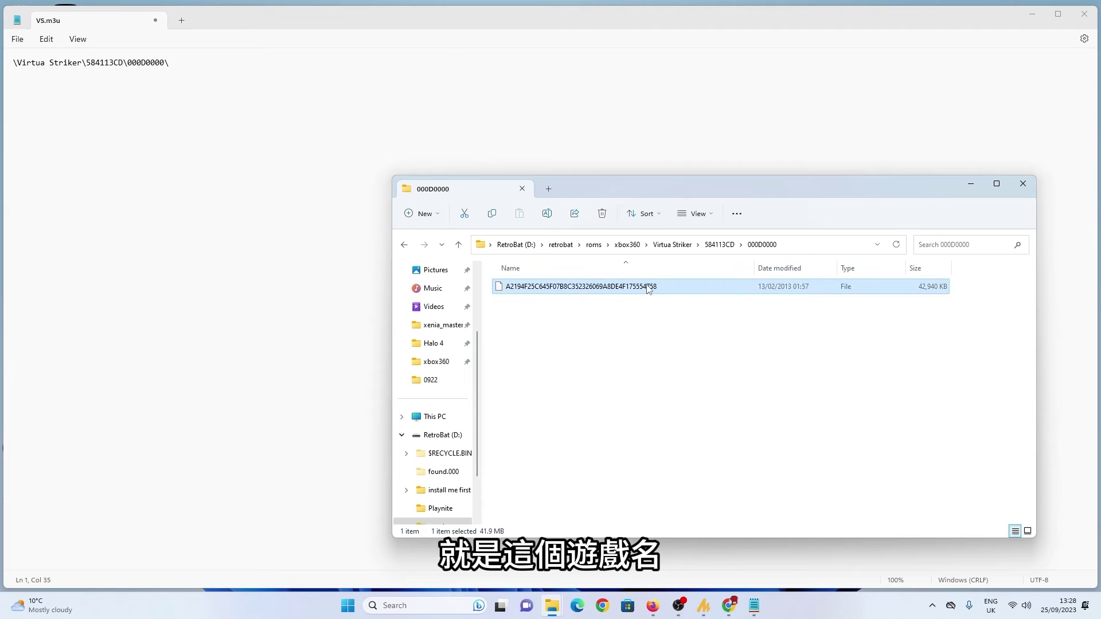
key("F2")
key("ctrl+c")
left_click(183, 63)
key("ctrl+v")
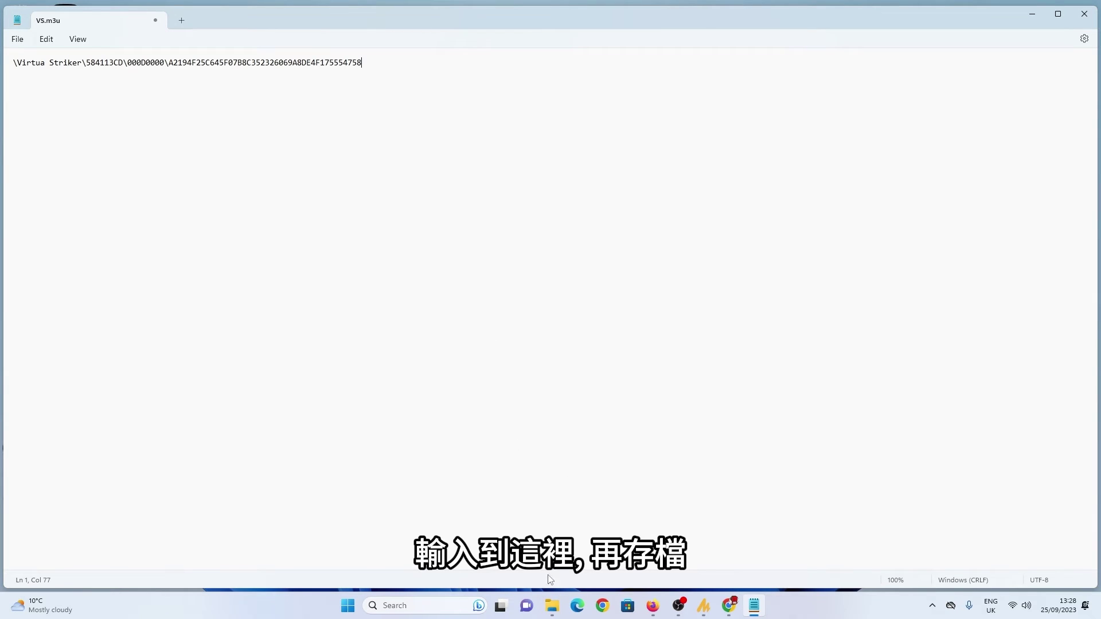
Save VS.m3u and close Notepad
left_click(17, 38)
left_click(29, 115)
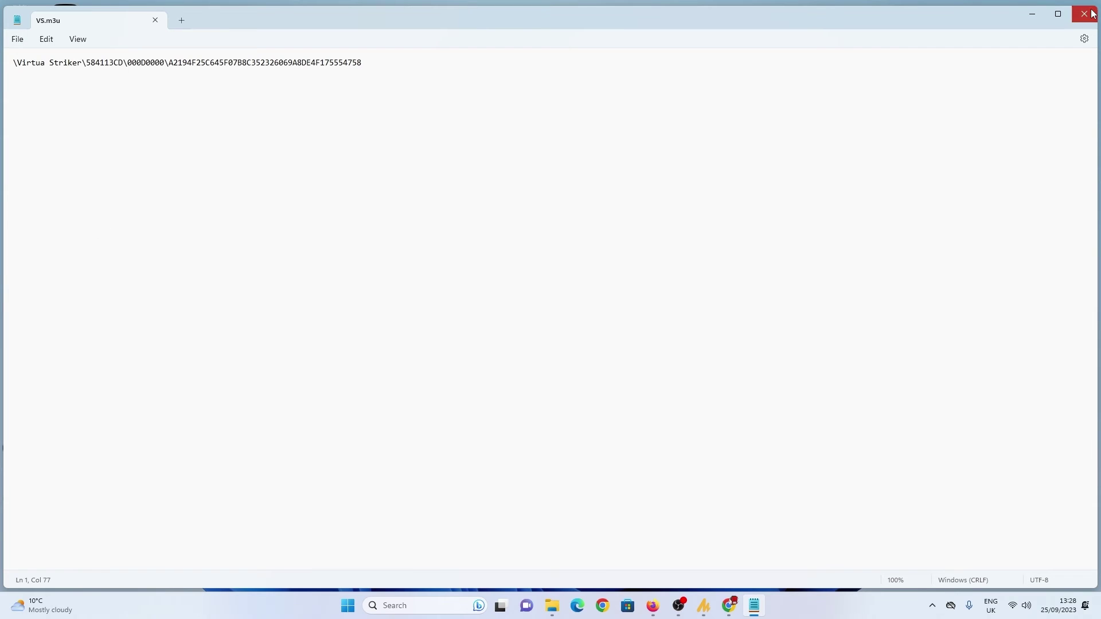
left_click(1085, 13)
Delete the demonstration file VS.m3u from the xbox360 folder
left_click(552, 326)
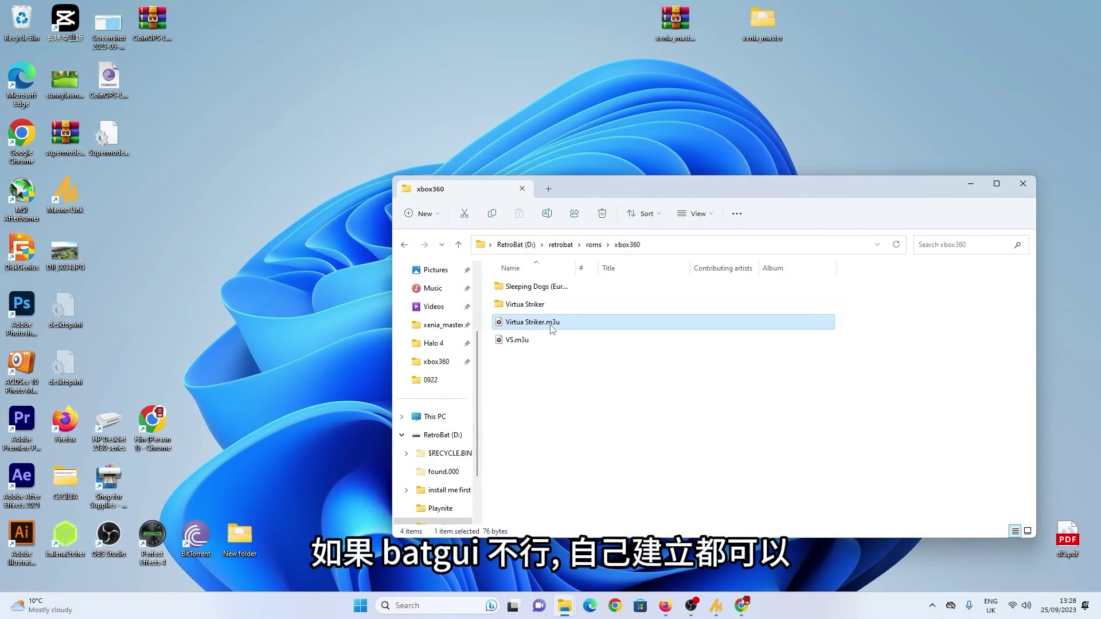
left_click(532, 342)
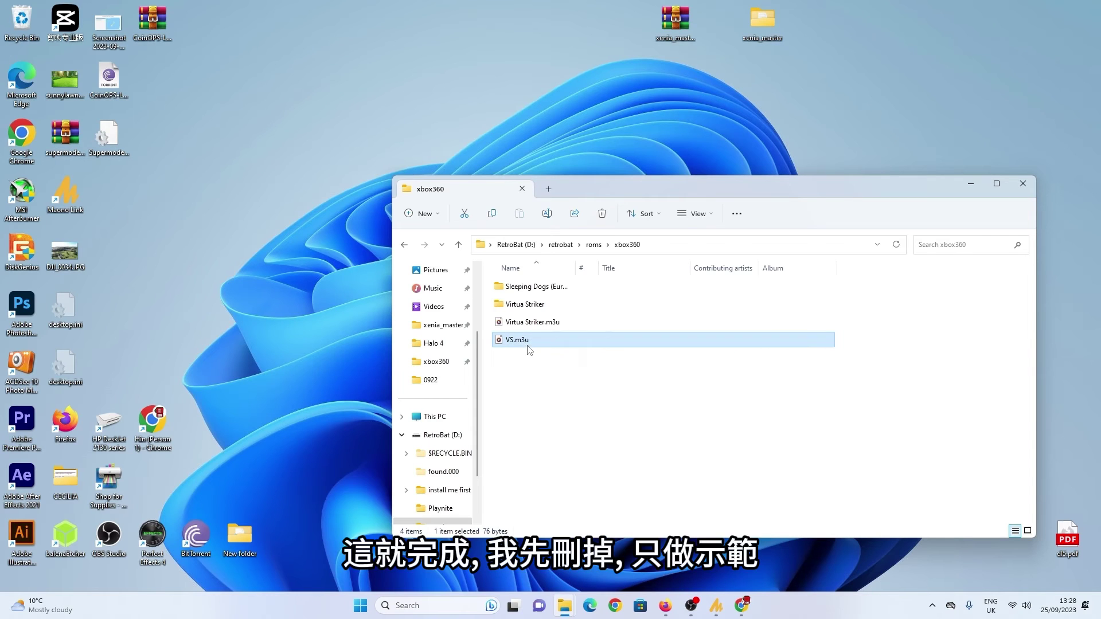
key("Delete")
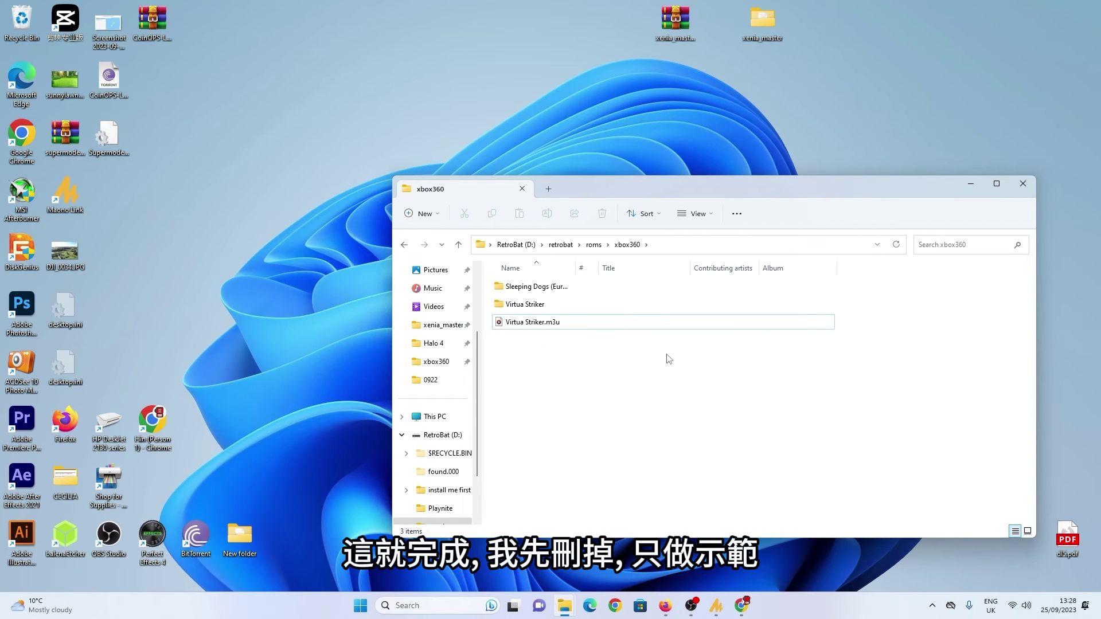
Launch retrobat.exe from the retrobat folder and check the games listed under the Xbox 360 system
left_click(560, 244)
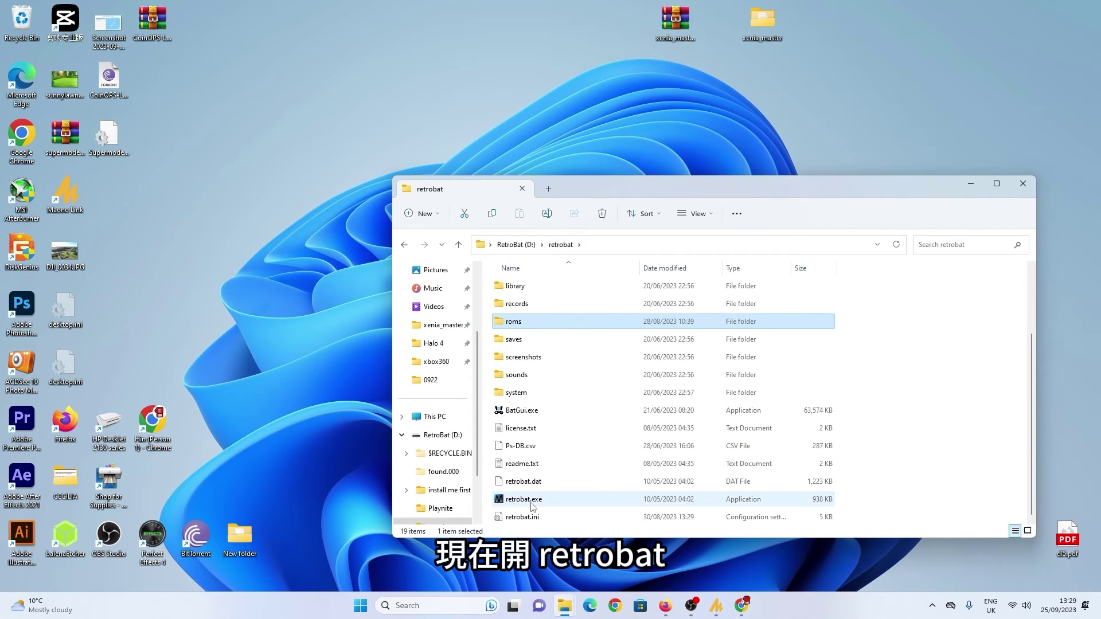
double_click(524, 499)
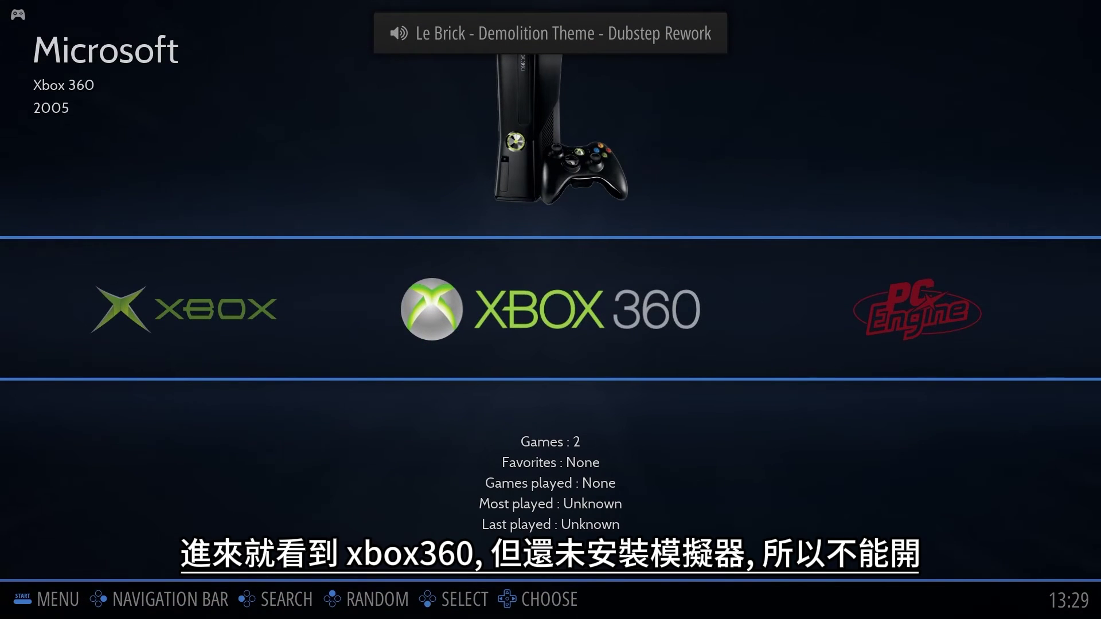
key("Return")
key("Right")
key("Left")
key("BackSpace")
Switch from the Xbox 360 system to the RetroBat system and open its list of emulators
key("Left")
key("Left")
key("Left")
key("Left")
key("Left")
key("Left")
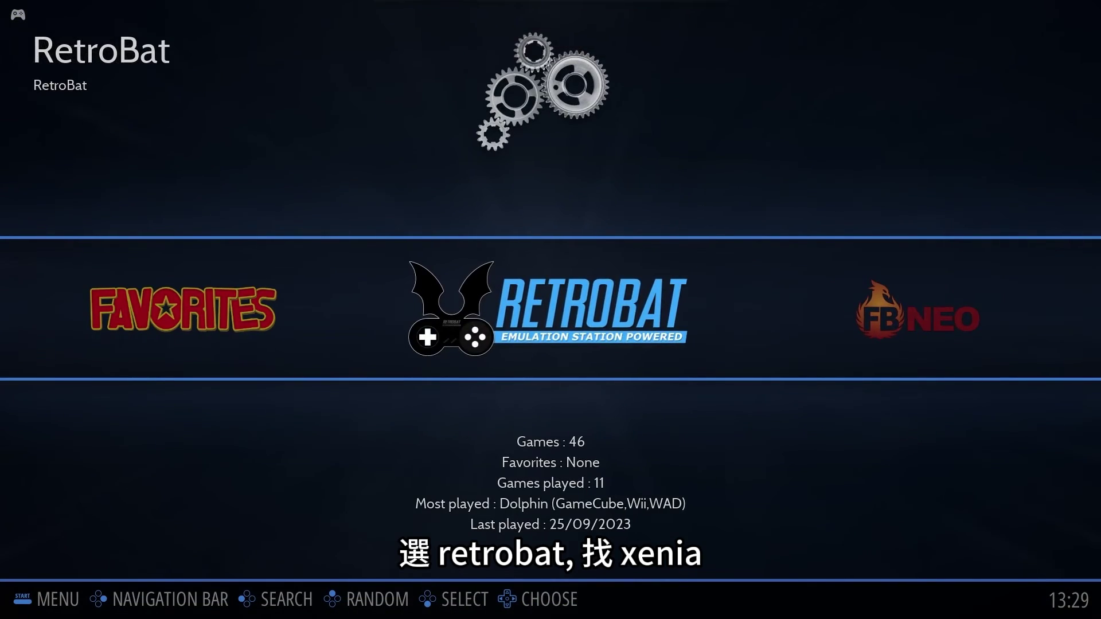
key("Return")
Find the two Xenia entries in the emulator list and launch Xenia (XBOX 360), the master version rather than Canary
key("Down")
key("Page_Down")
key("Page_Down")
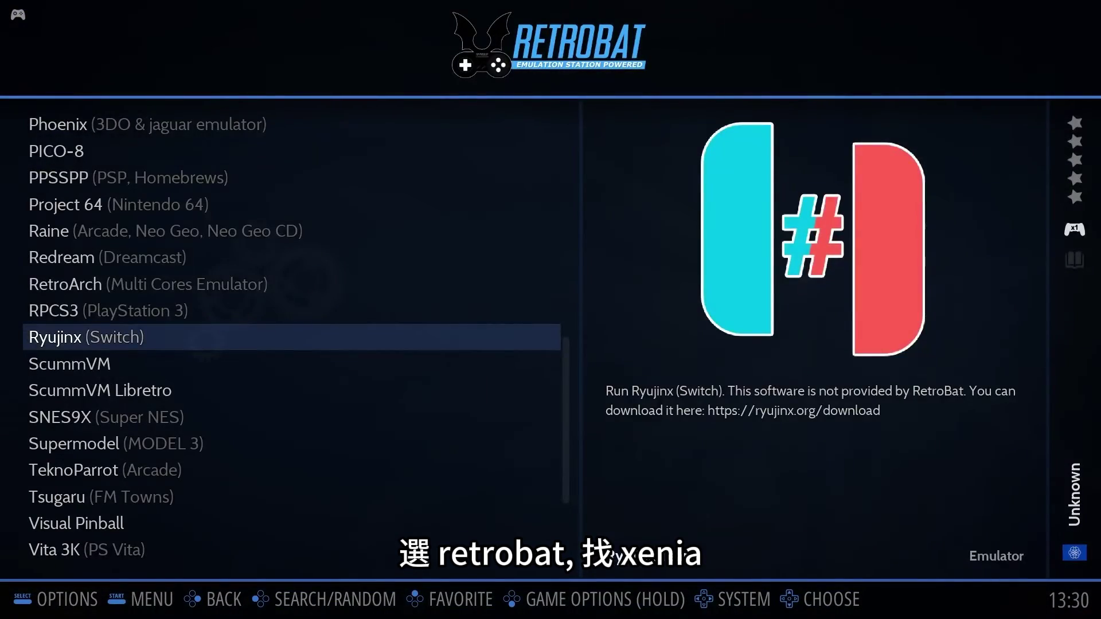
key("Down")
key("Down")
key("Down")
key("Down")
key("Down")
key("Down")
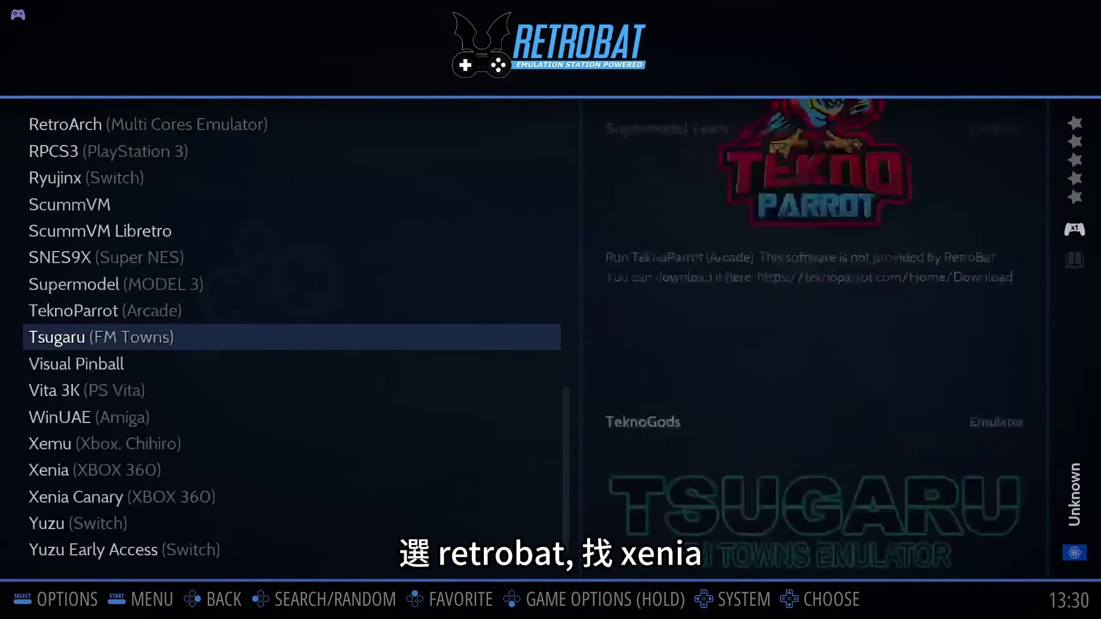
key("Down")
key("Down")
key("Down")
key("Down")
key("Down")
key("Down")
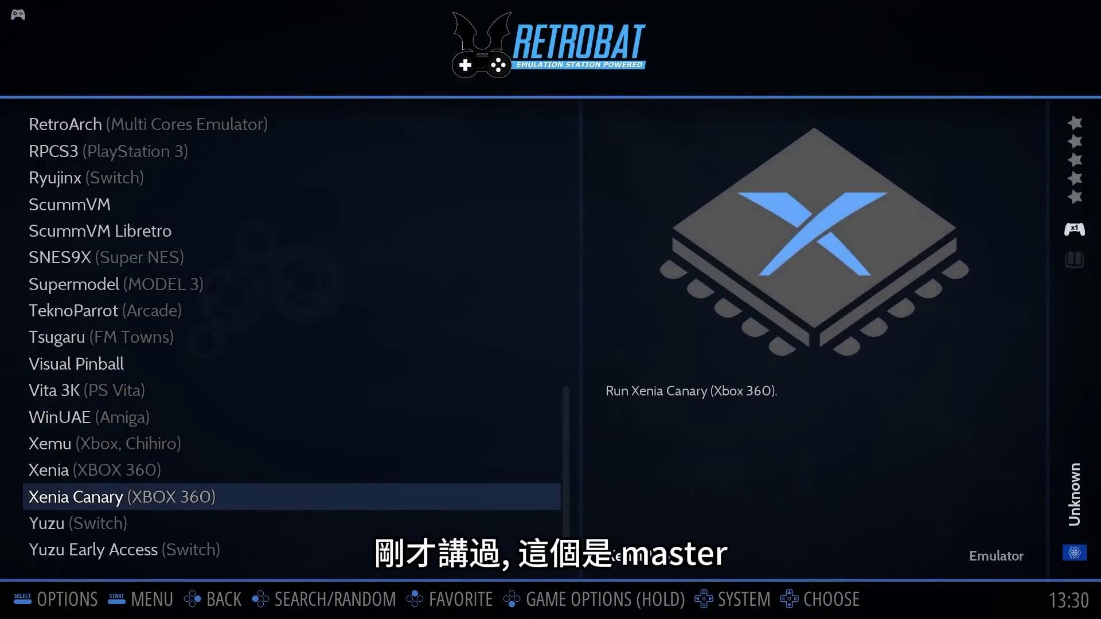
key("Up")
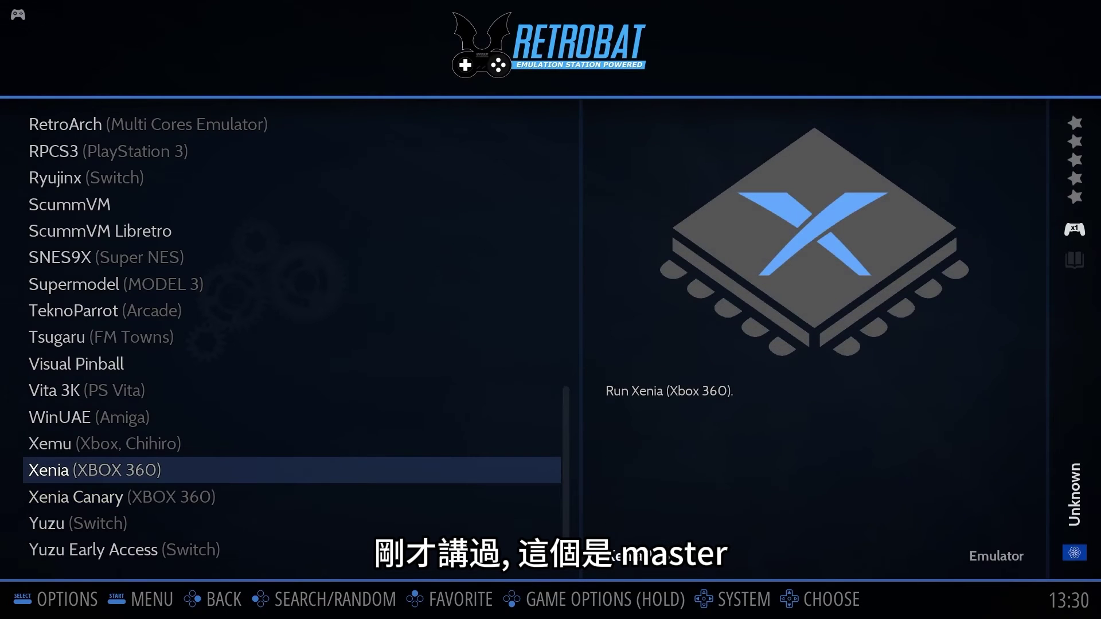
key("Down")
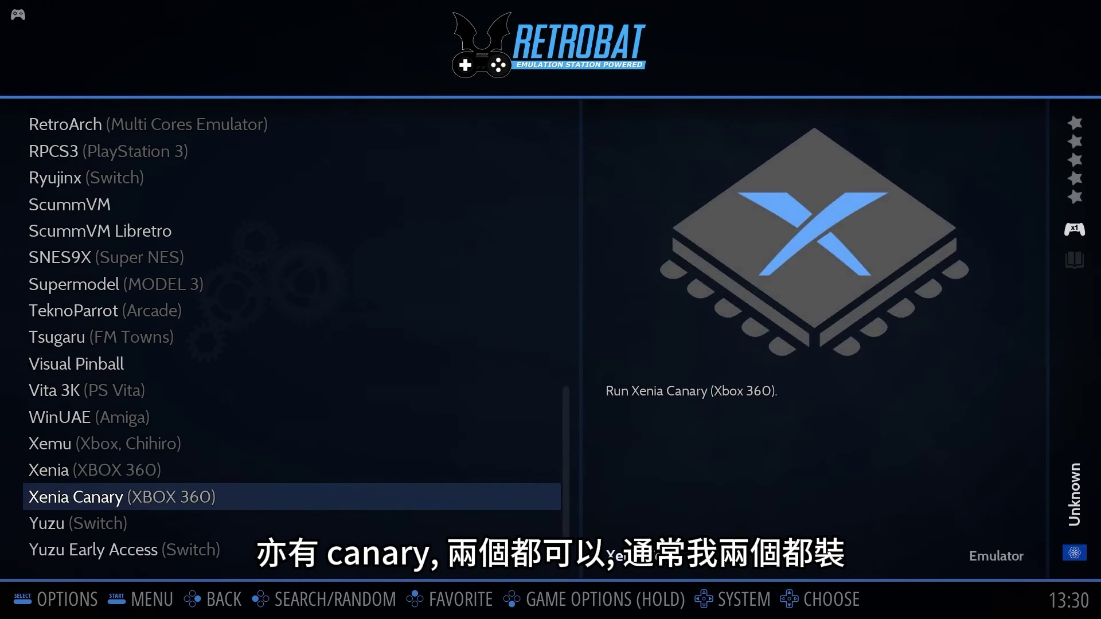
key("Up")
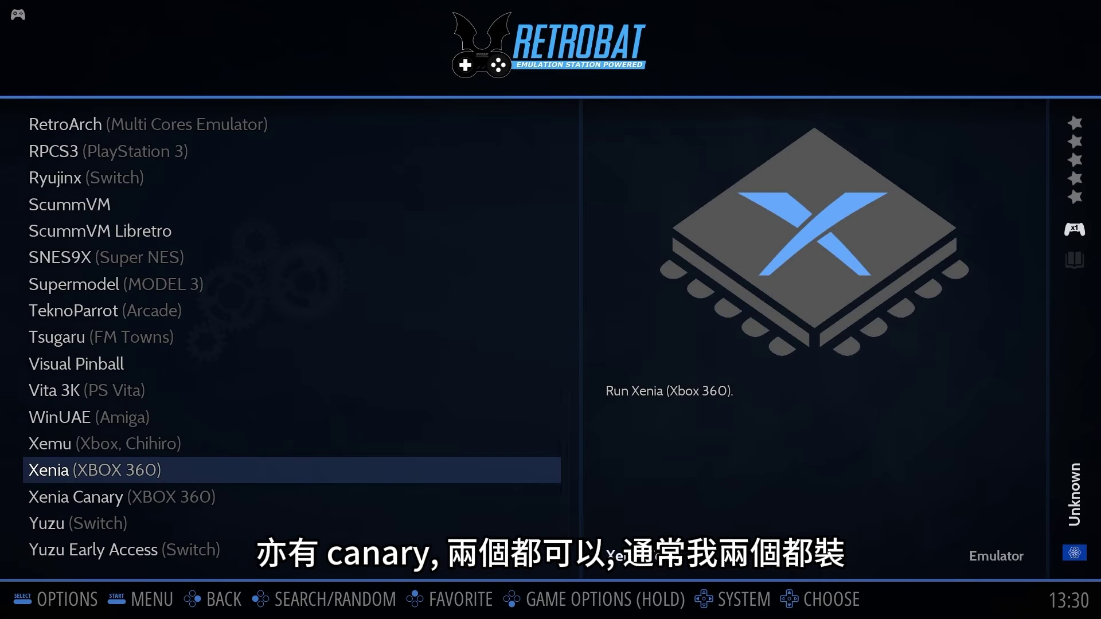
key("Return")
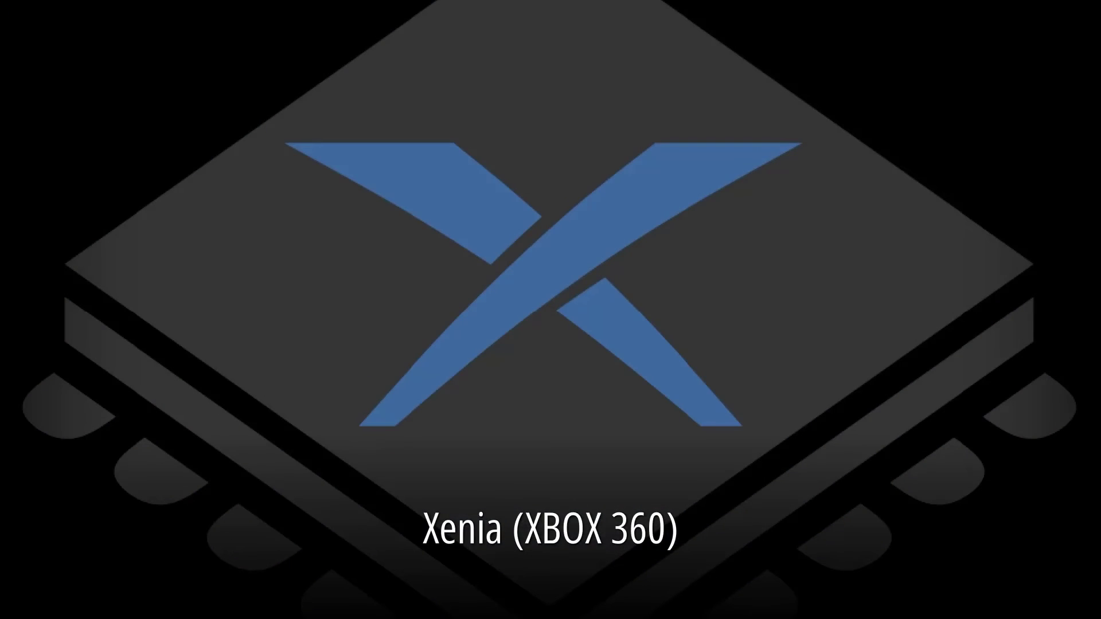